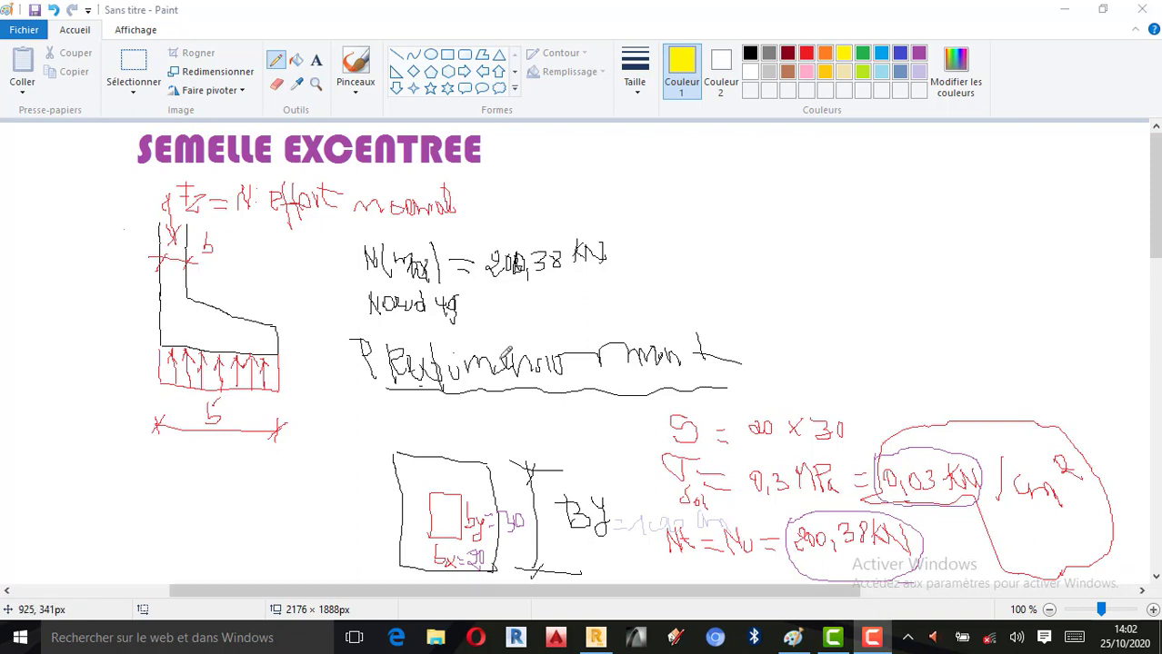
Review the handwritten SEMELLE EXCENTREE calculations from the normal force through the footing dimensions Bx, By and ht
scroll(334, 199, down, 3)
scroll(334, 227, down, 5)
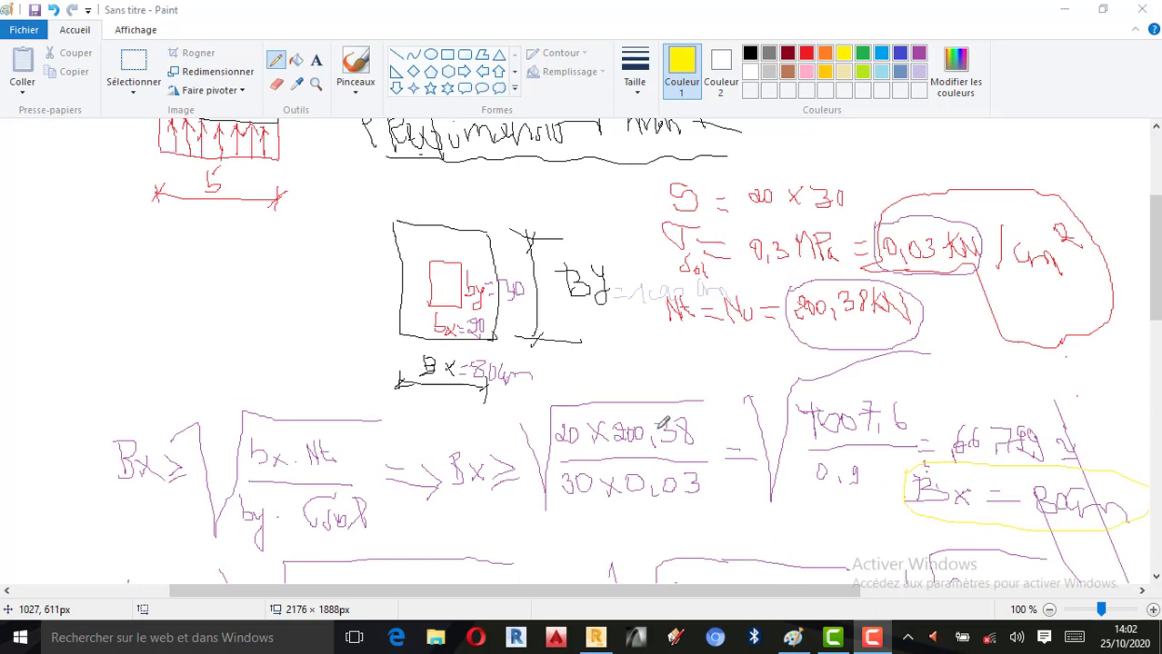
scroll(545, 409, down, 2)
scroll(654, 466, down, 10)
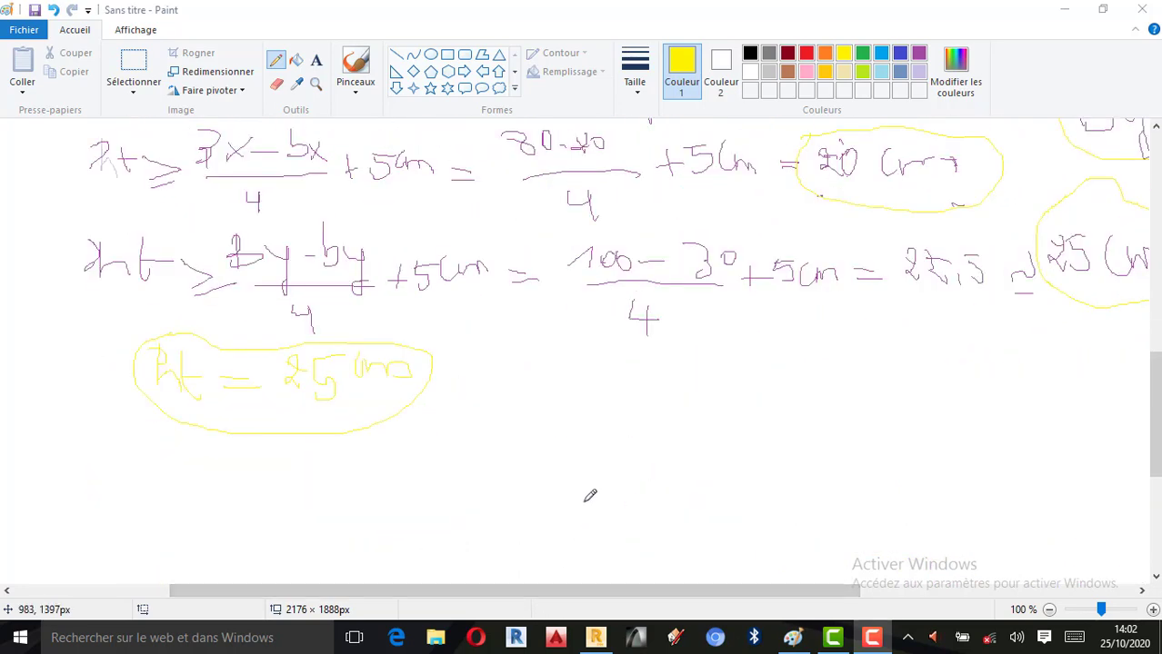
scroll(591, 490, up, 10)
scroll(593, 486, up, 8)
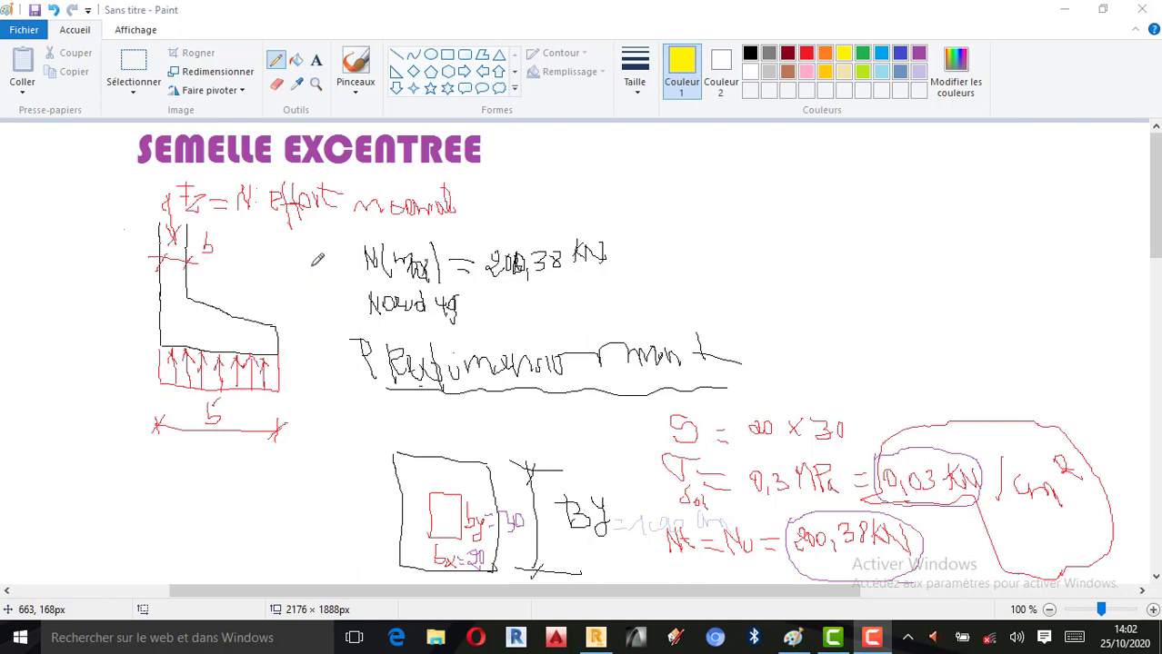
Switch to Robot Structural Analysis and hide the node numbers in the 3D view of the structure
click(598, 641)
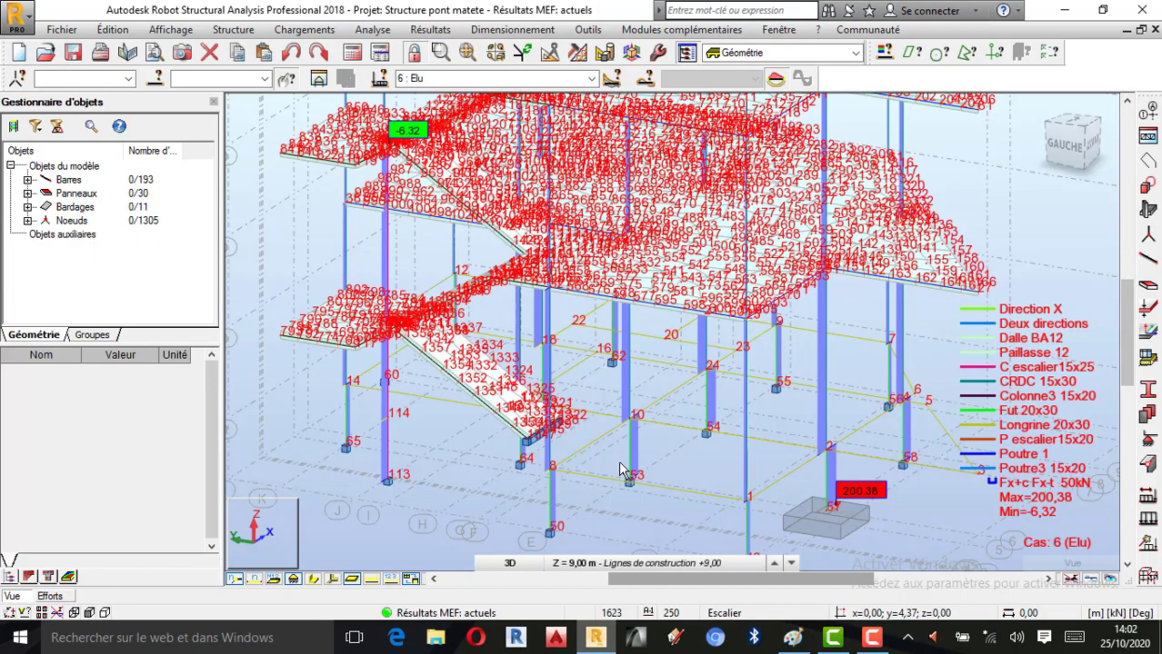
click(535, 442)
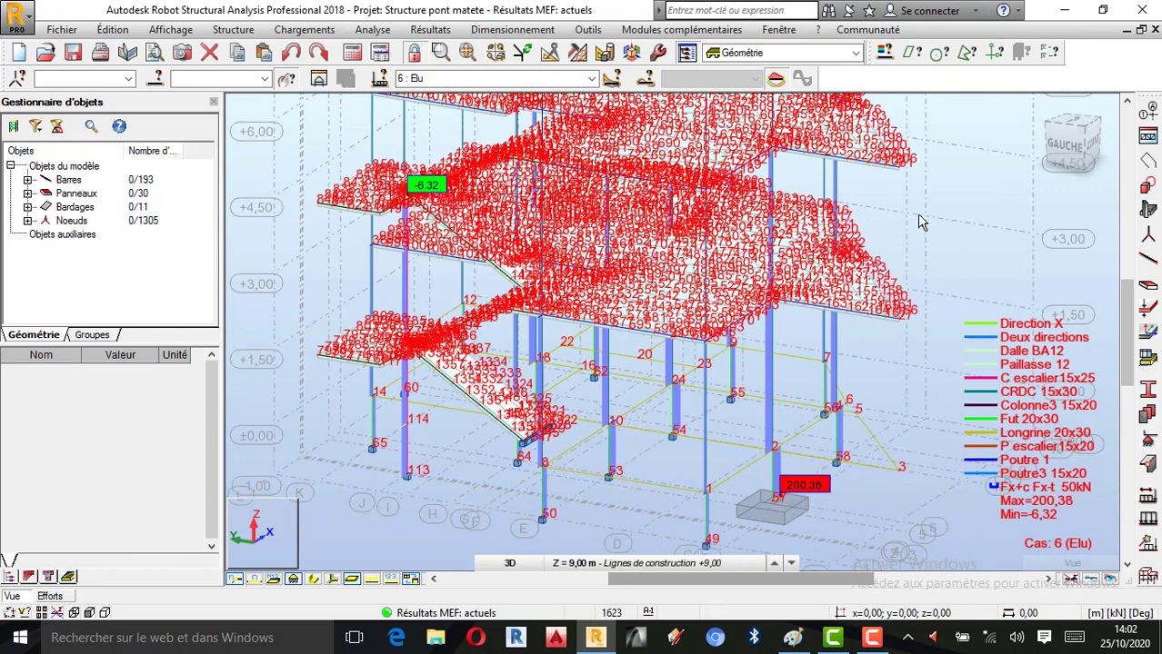
right_click(855, 206)
click(921, 273)
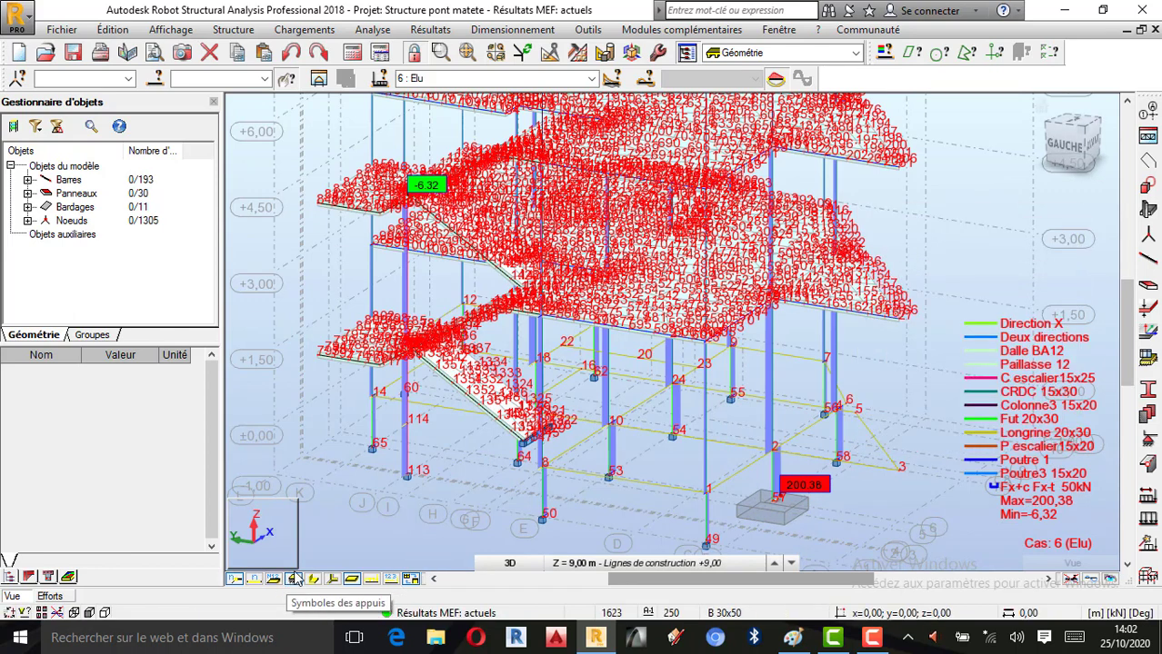
scroll(726, 518, up, 4)
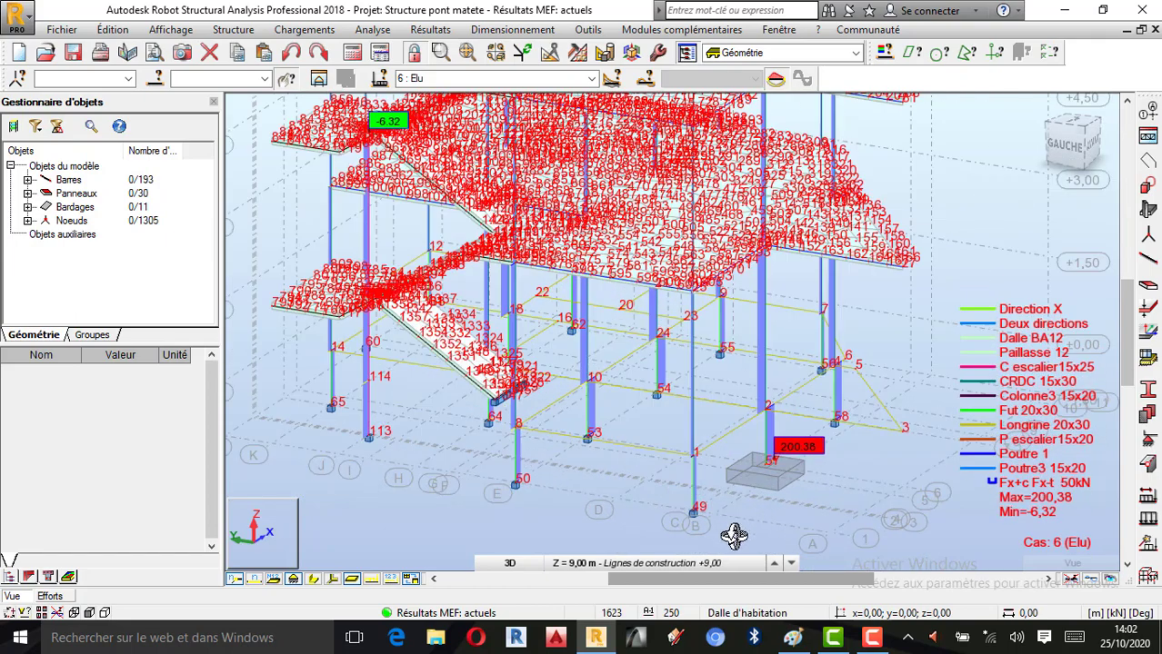
scroll(686, 513, up, 2)
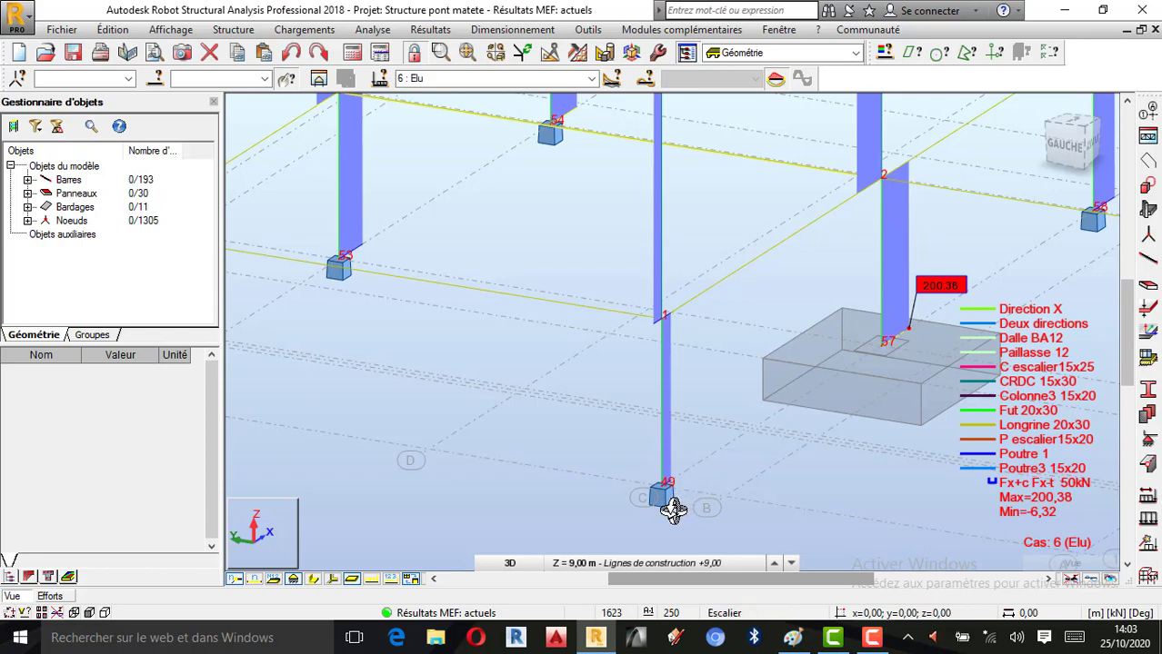
scroll(568, 473, down, 2)
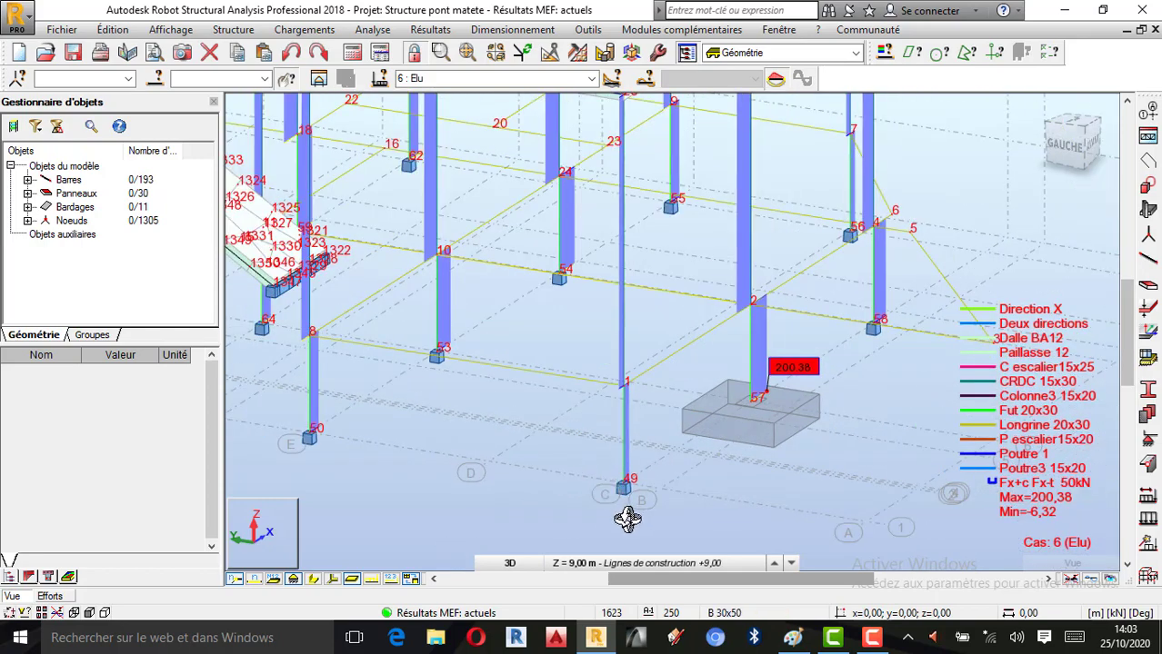
scroll(625, 513, down, 1)
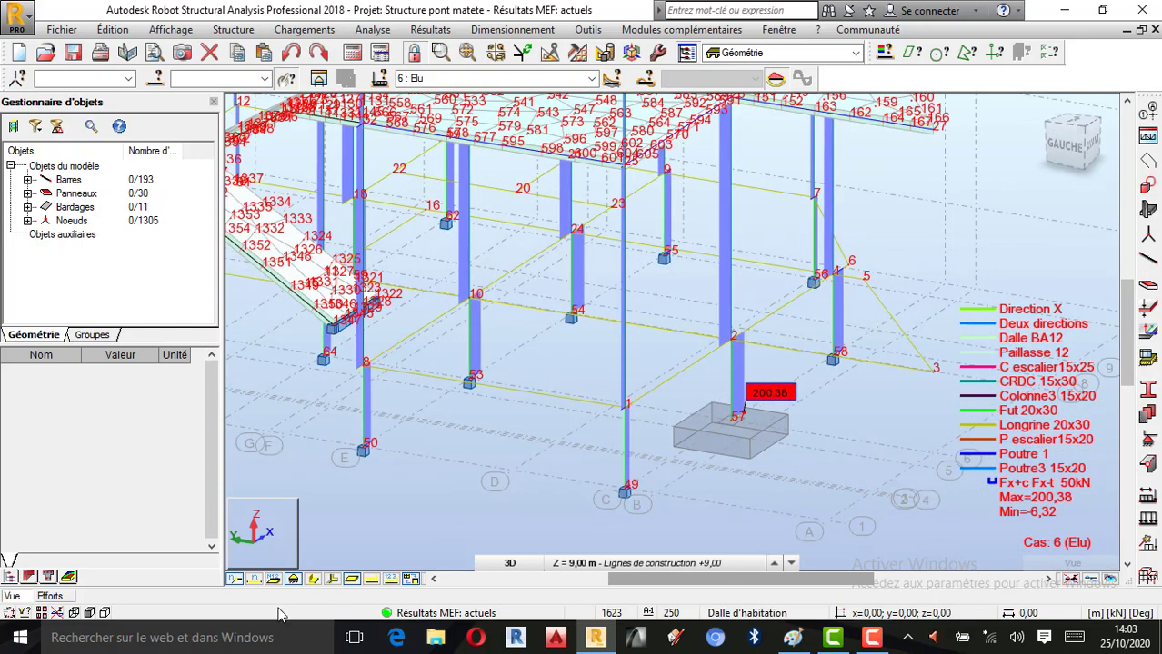
click(234, 582)
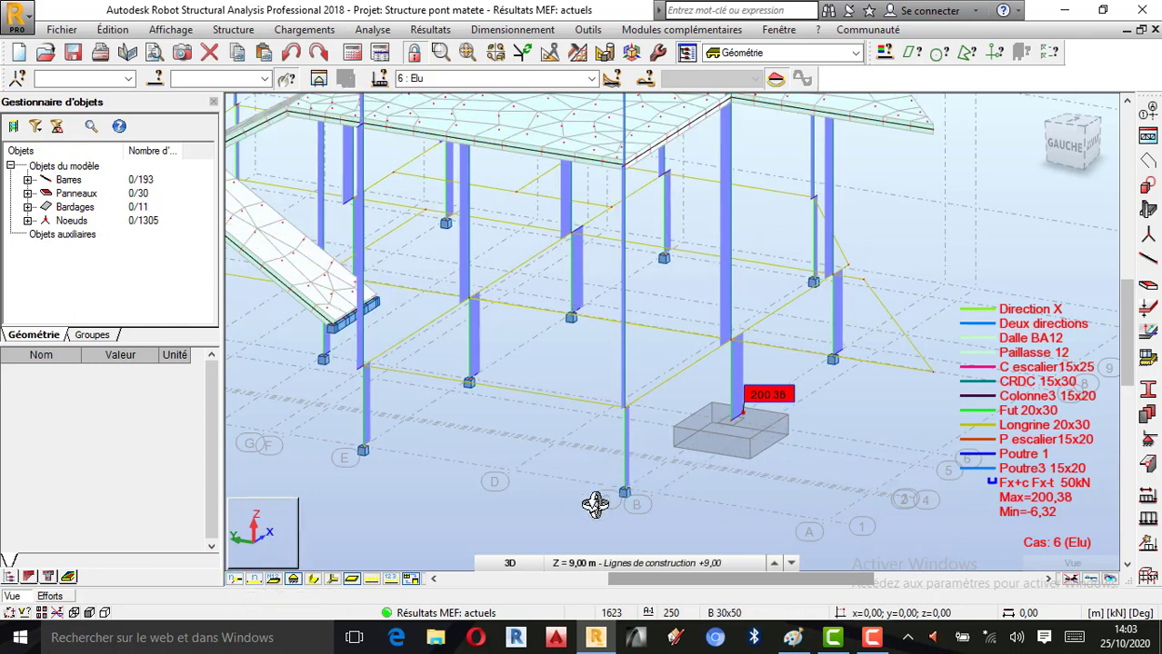
Hide the support symbols at the column bases in the 3D view
scroll(596, 501, up, 1)
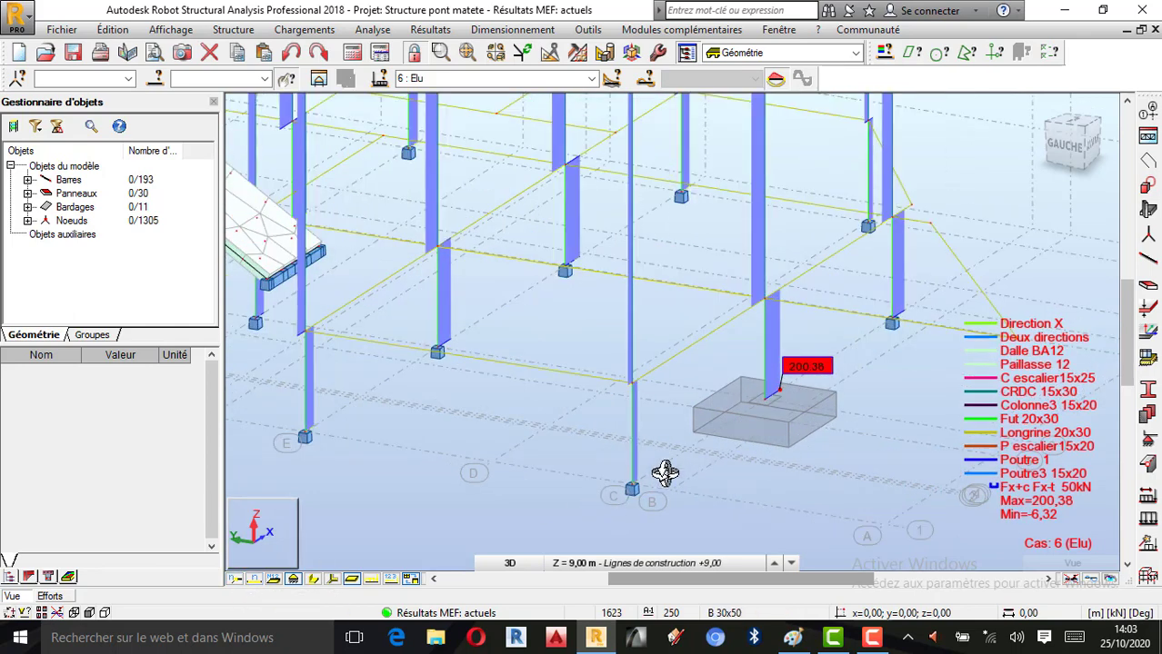
click(293, 580)
click(791, 564)
click(751, 509)
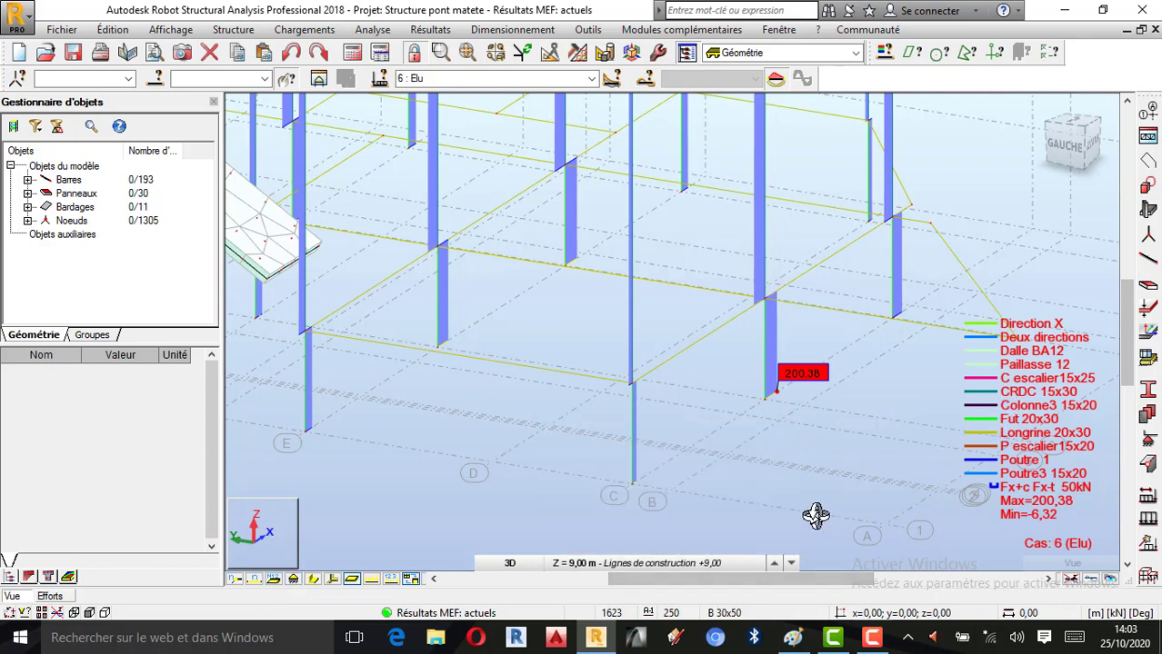
Select node 49 by its number and examine its location at the column base near axis C
scroll(662, 511, up, 2)
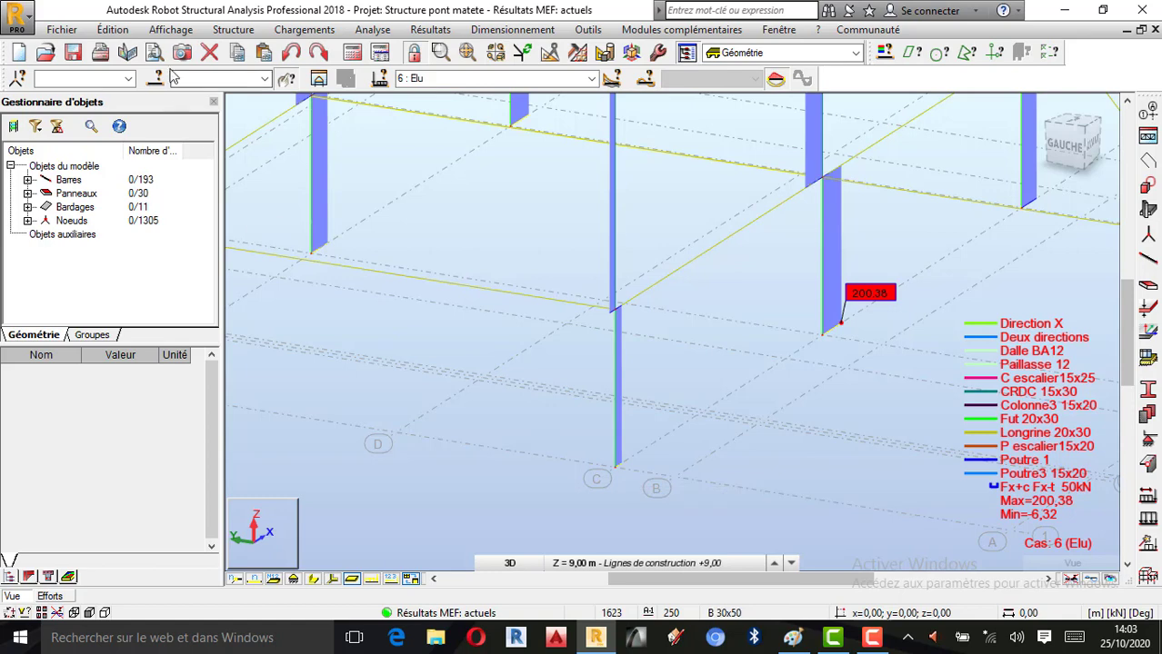
click(93, 78)
text(49)
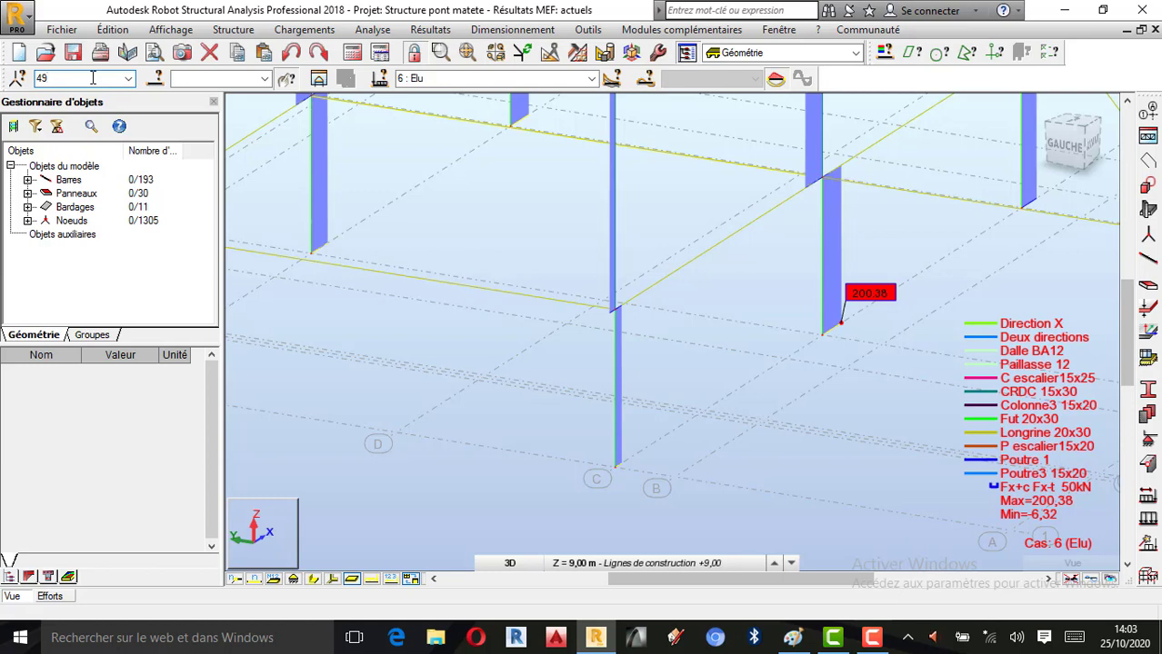
key(Return)
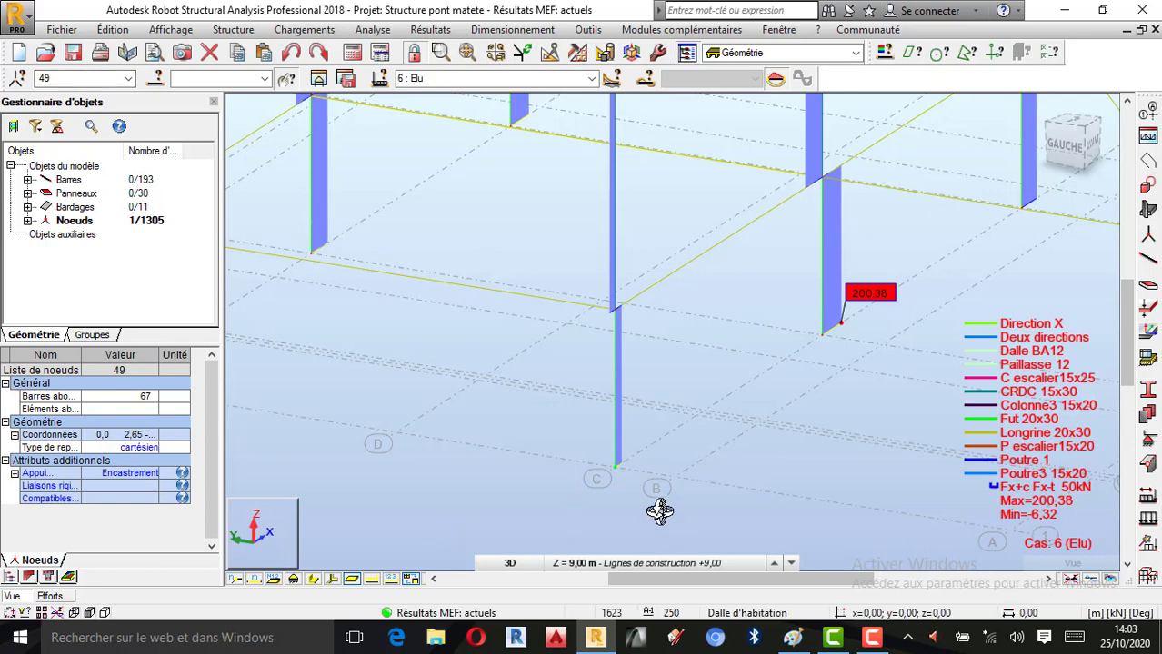
scroll(627, 491, up, 4)
scroll(600, 464, up, 4)
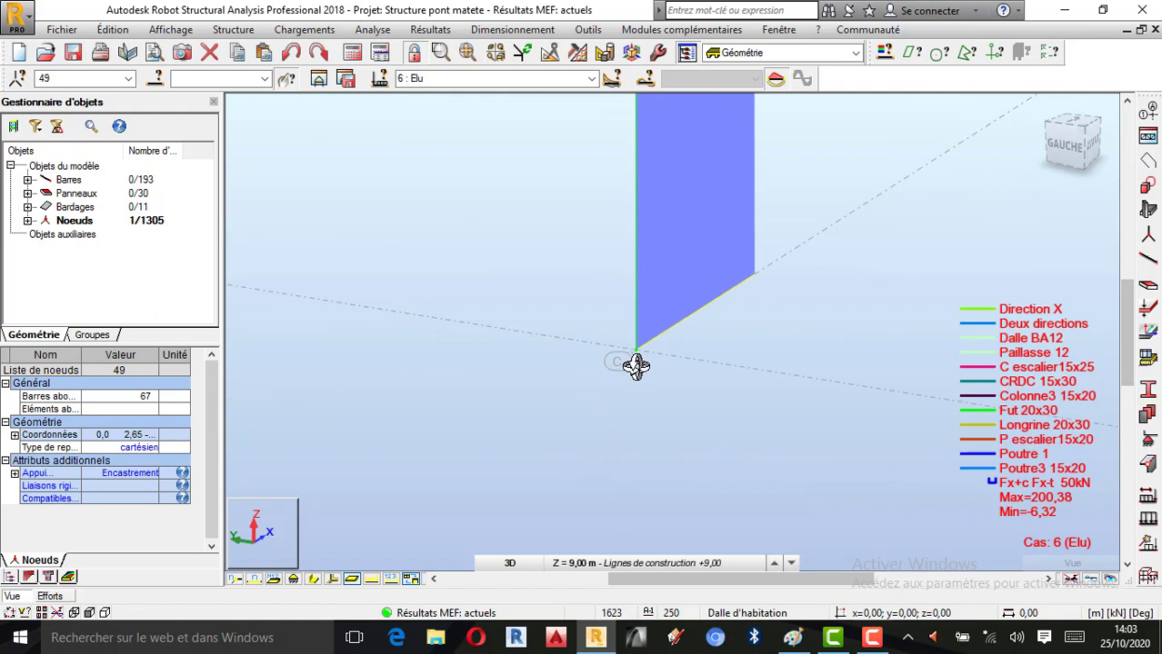
scroll(645, 465, down, 2)
scroll(643, 480, down, 3)
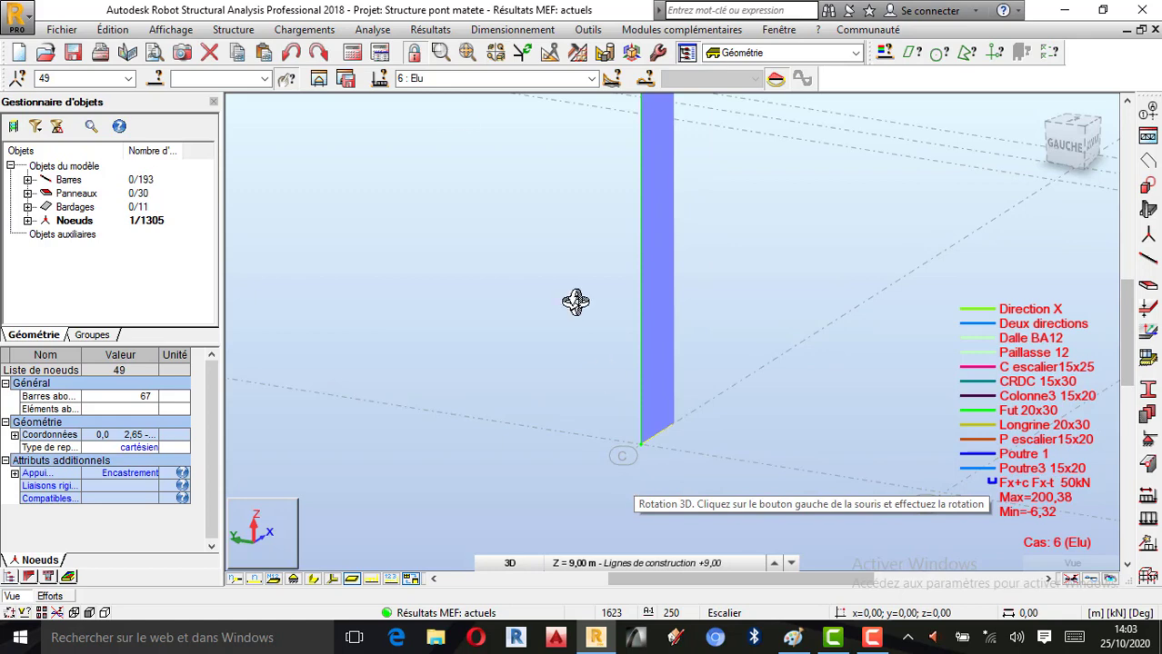
Launch Ferraillage réel éléments BA for the footing at node 49 with manual combinations, excluding the ELS case, and expand Niveau -1,00
click(510, 30)
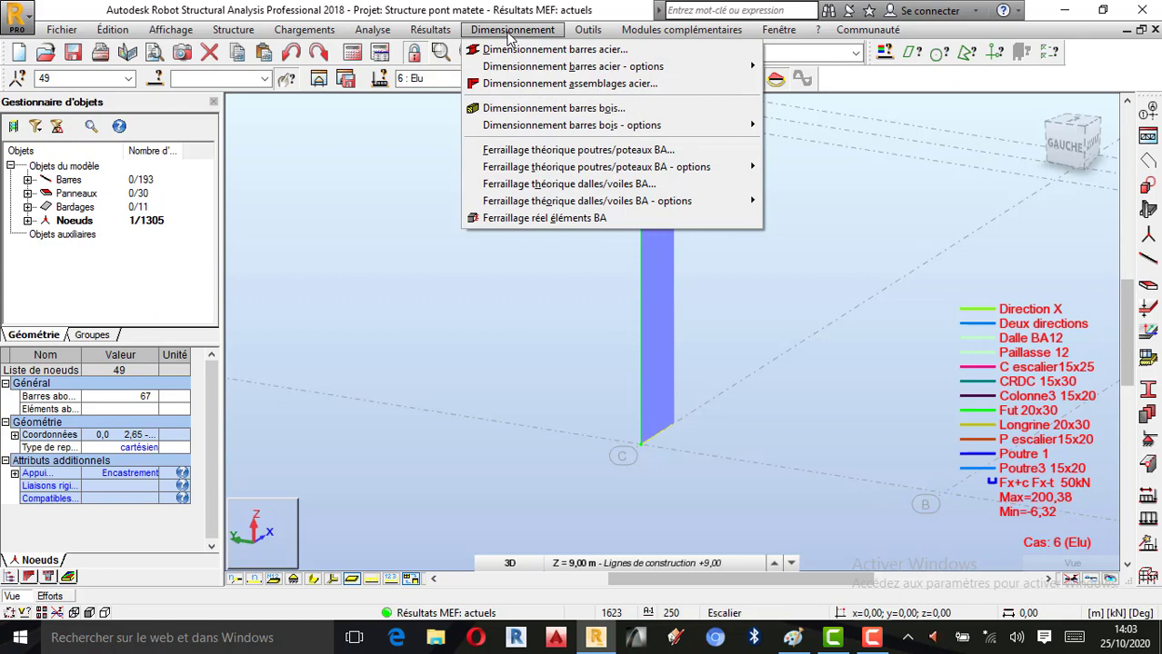
click(536, 219)
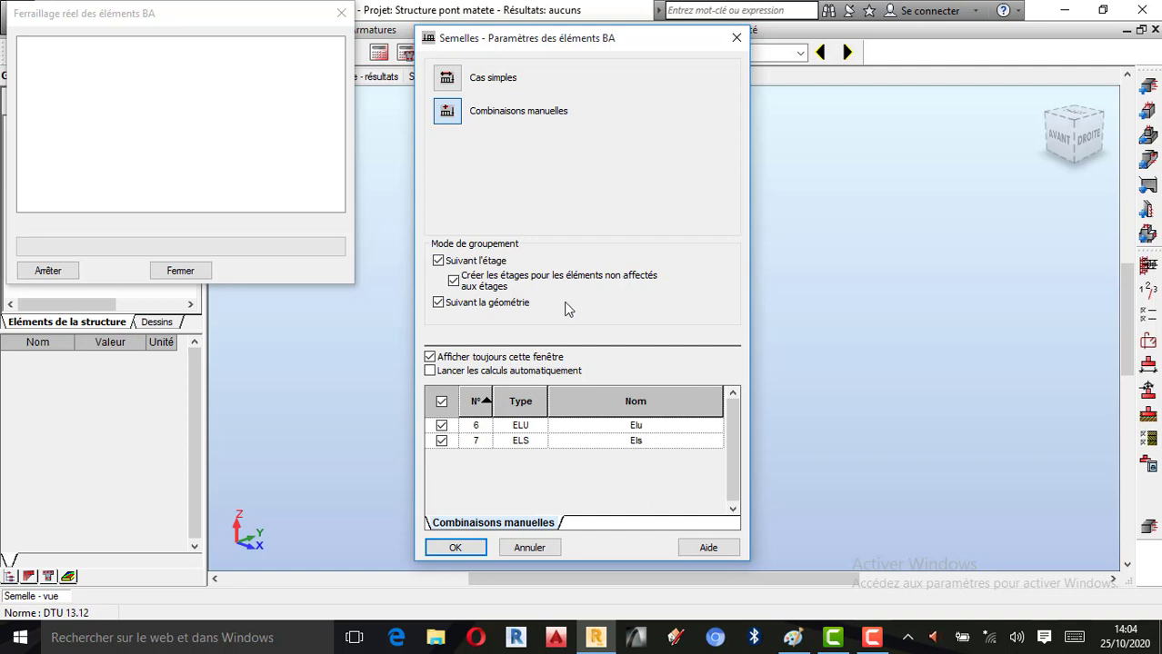
click(441, 444)
click(455, 548)
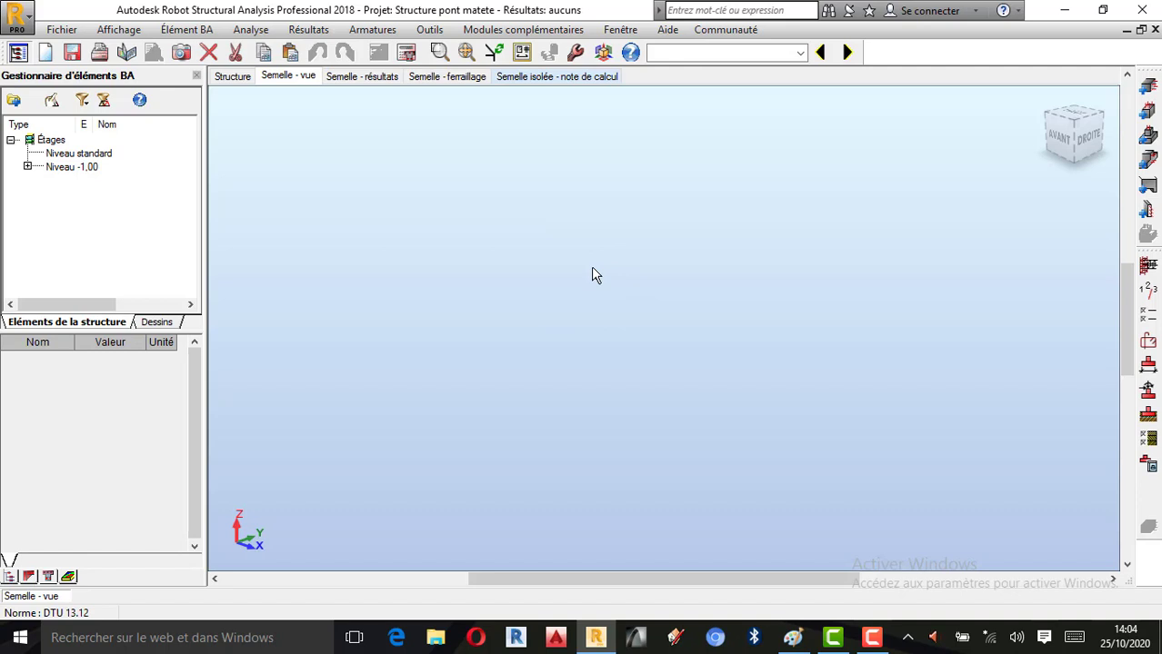
click(27, 167)
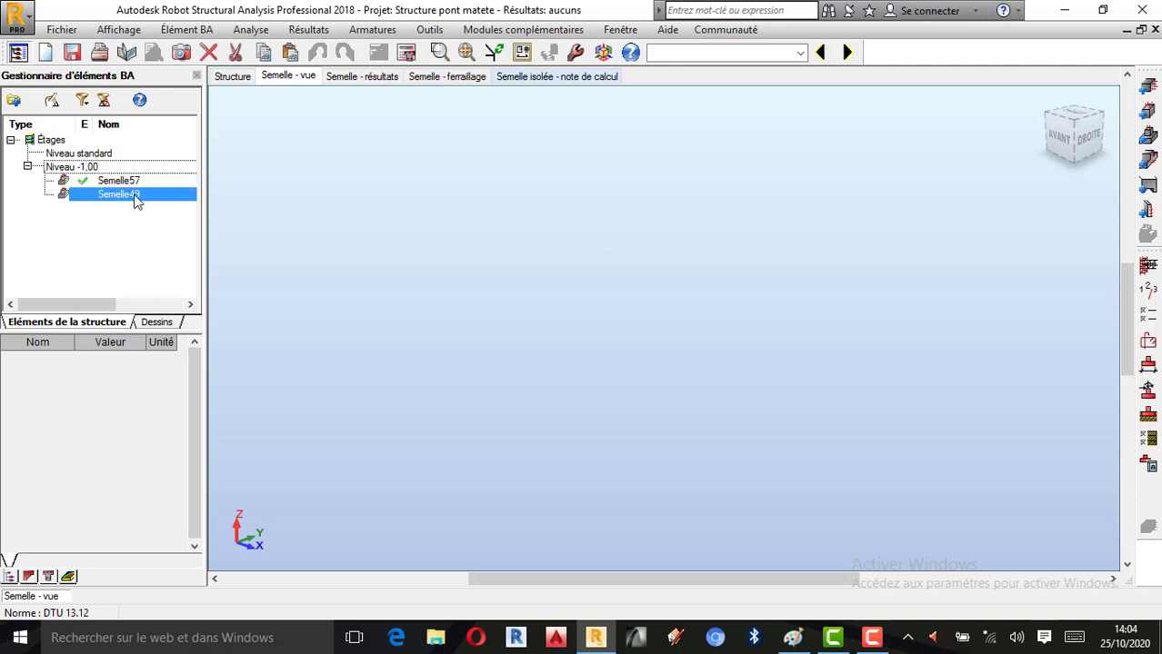
Switch to Paint and circle the node number 49 in yellow in the handwritten notes
click(793, 638)
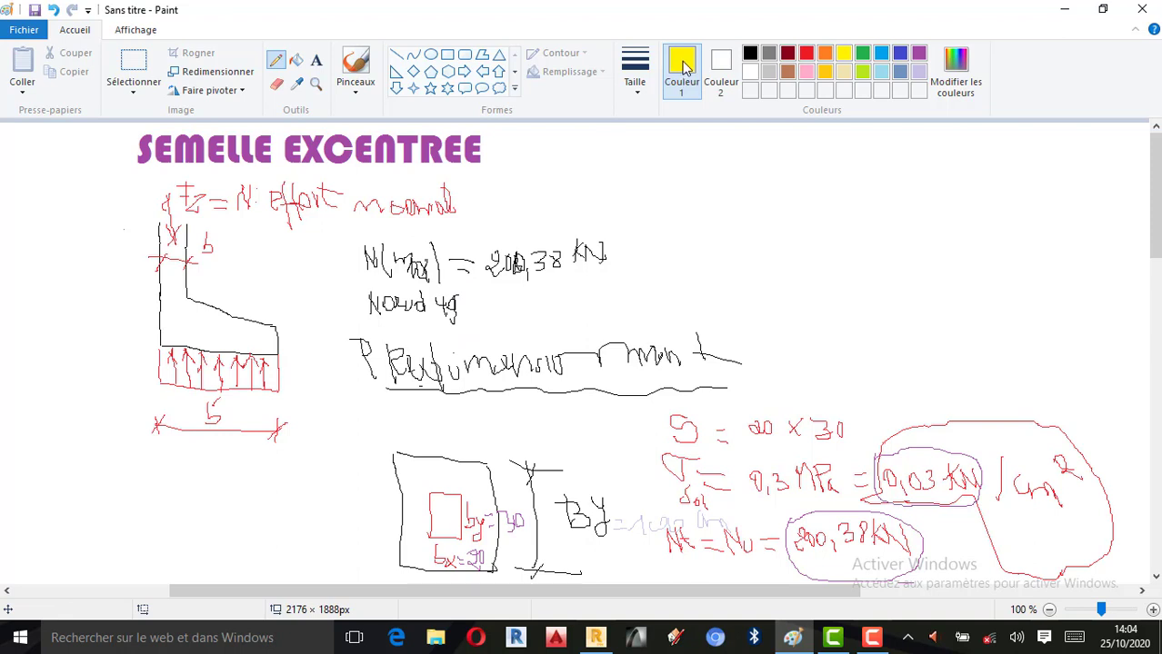
mouse_move(433, 300)
mouse_down()
mouse_move(470, 303)
mouse_move(434, 283)
mouse_up()
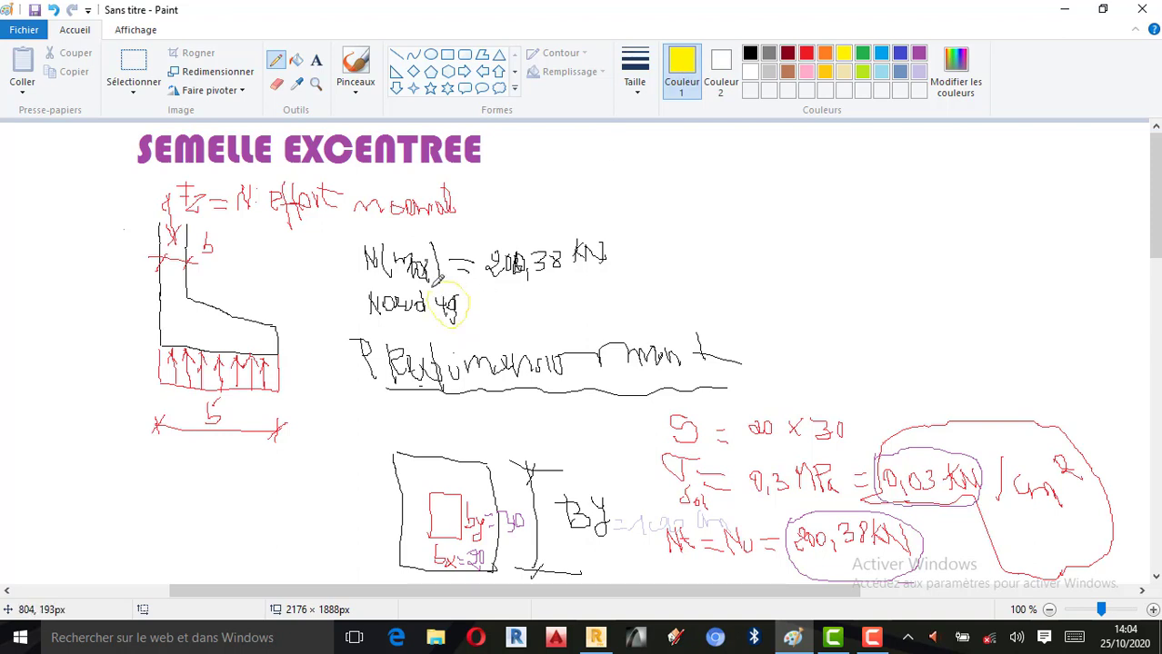
Return to Robot Structural Analysis and open Semelle49 from Niveau -1,00 in the footing view
click(596, 637)
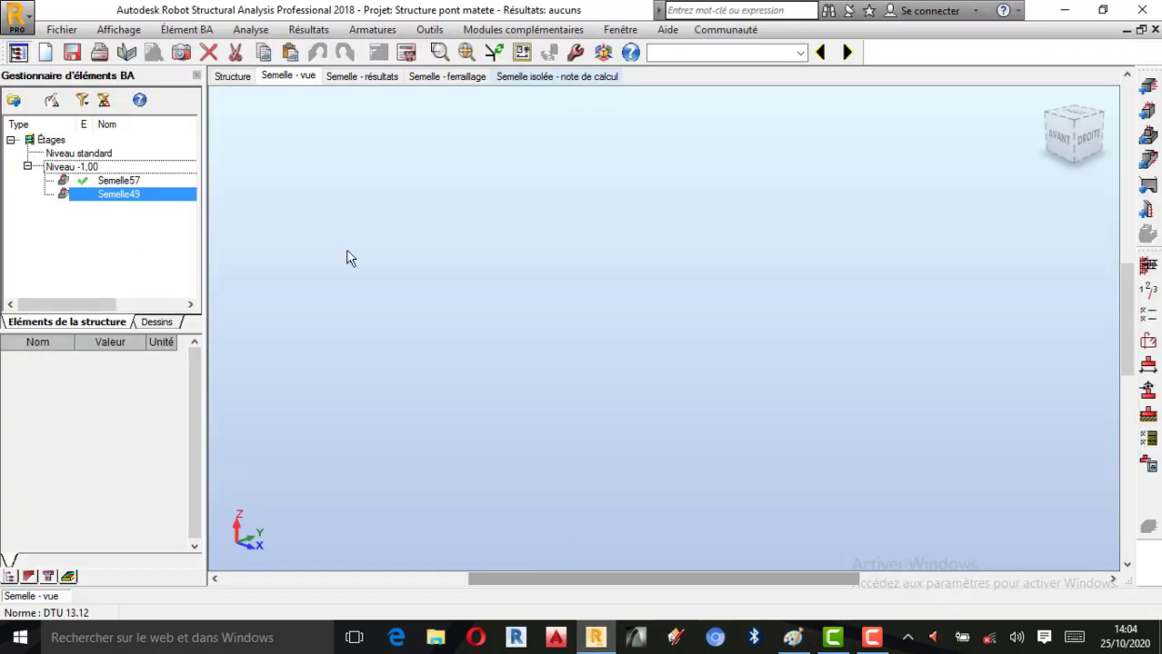
double_click(107, 196)
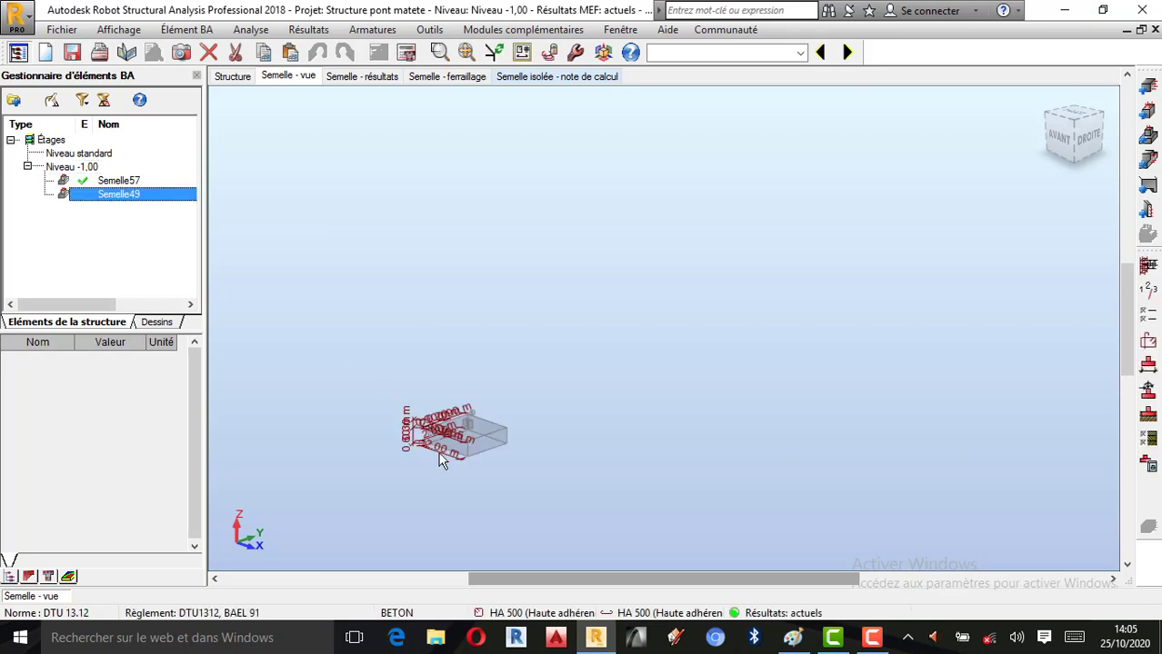
scroll(439, 457, up, 5)
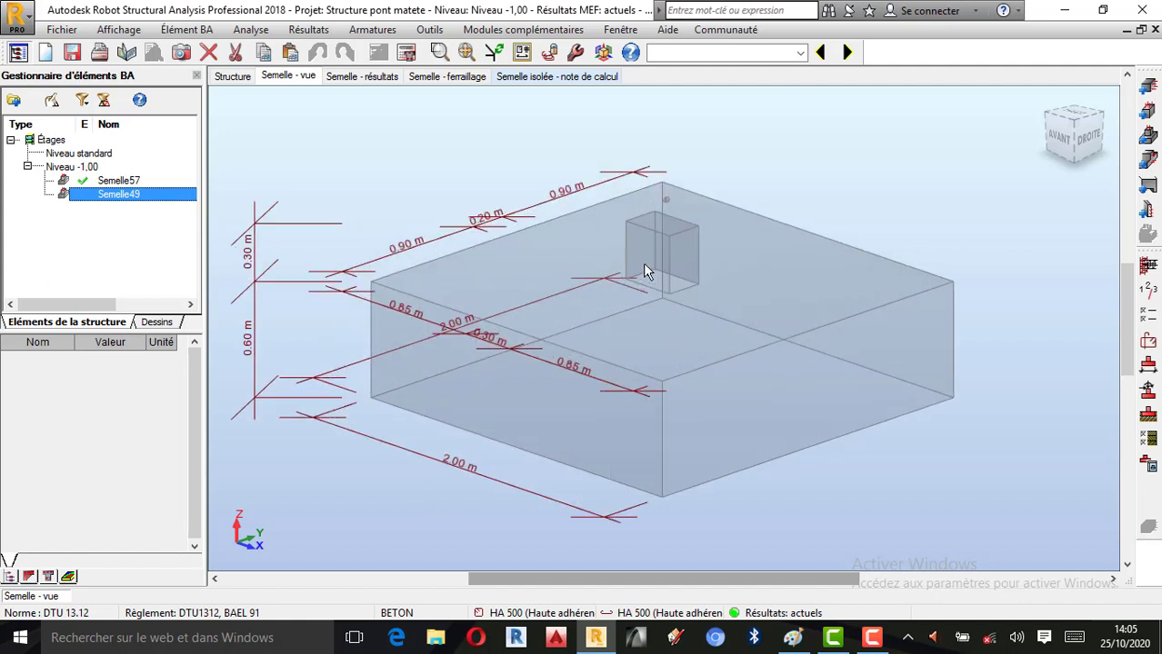
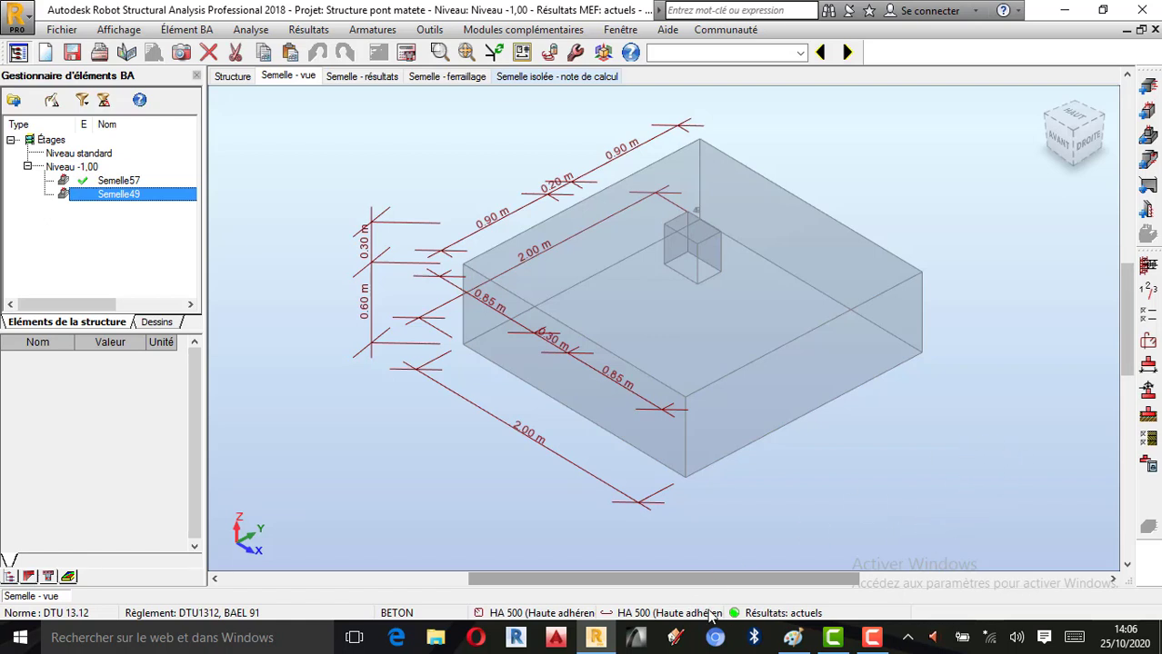
click(871, 637)
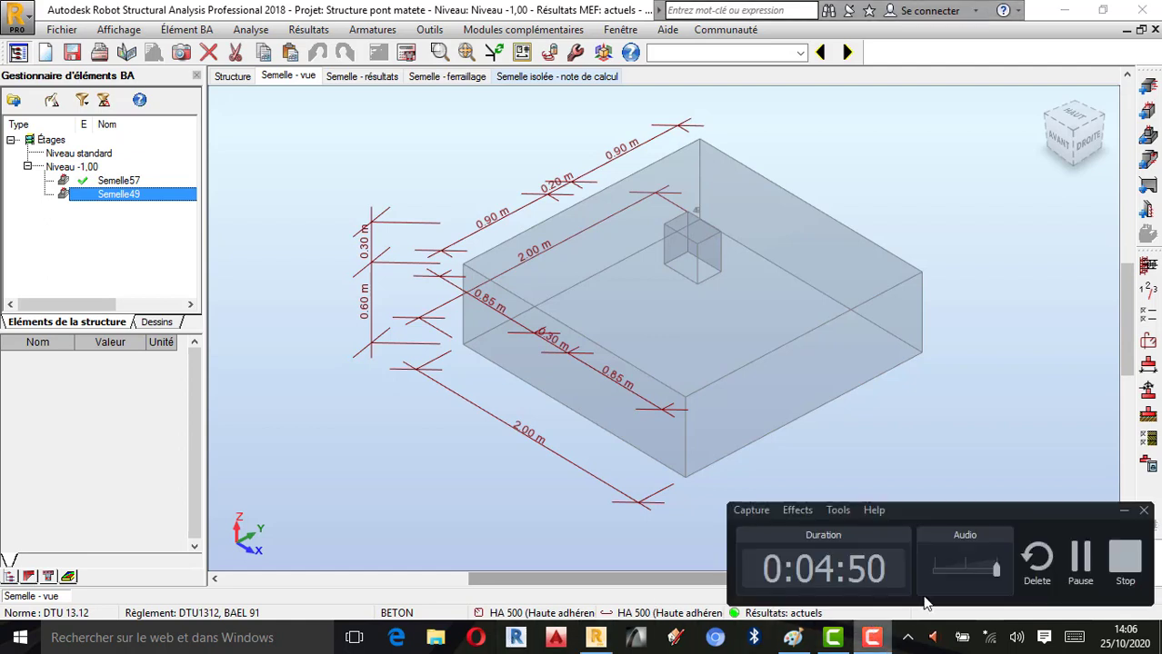
click(1081, 558)
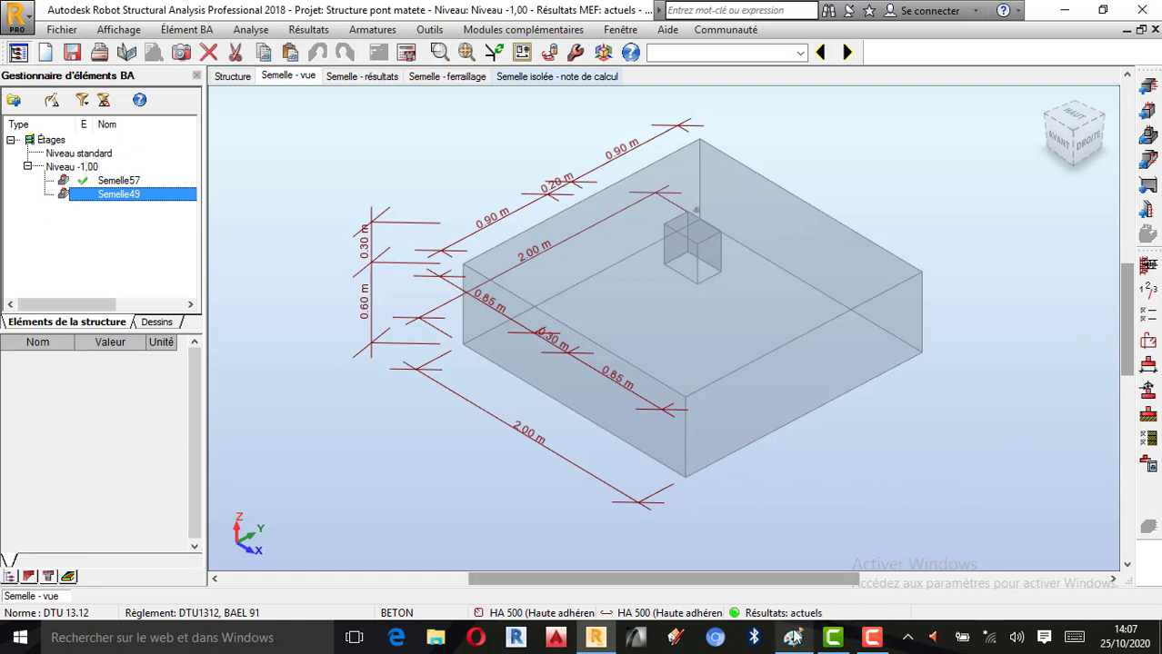
click(871, 636)
click(1081, 558)
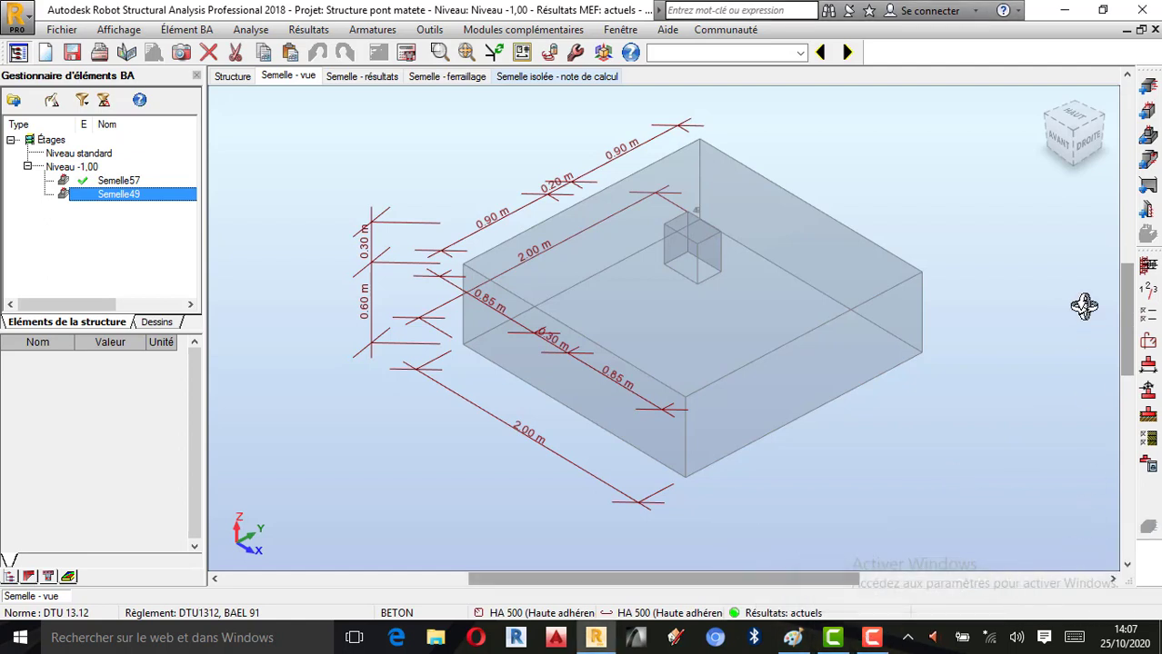
Accept the storey parameters for the footing with Fissuration peu préjudiciable and Agressivité du milieu non agressif
click(1147, 291)
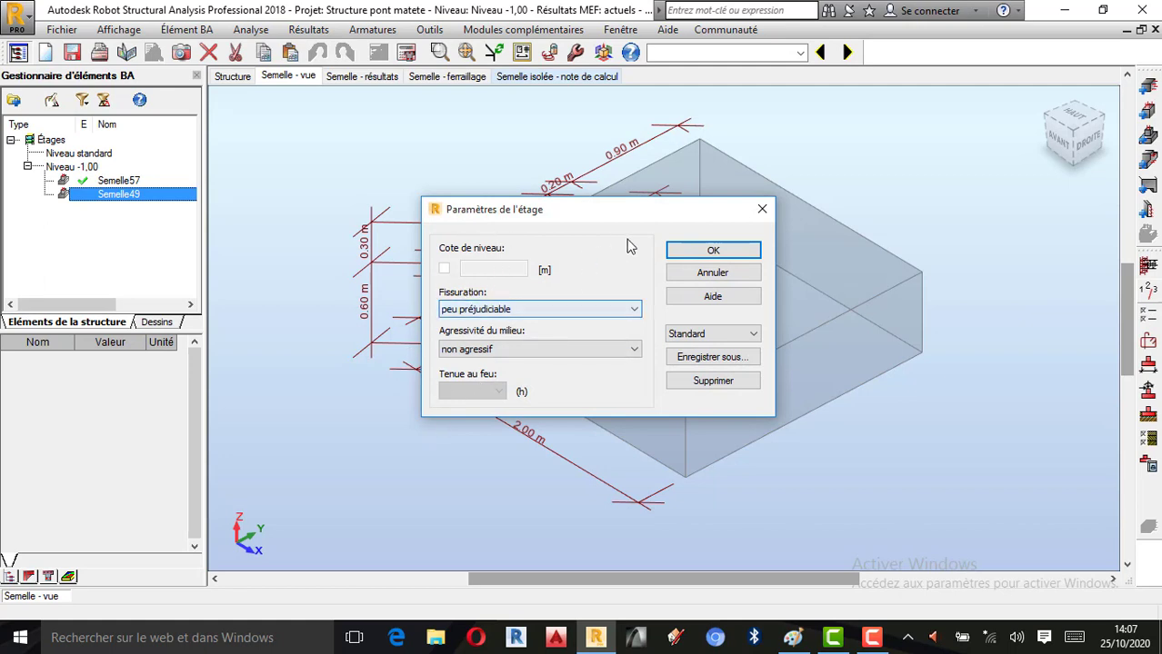
click(714, 251)
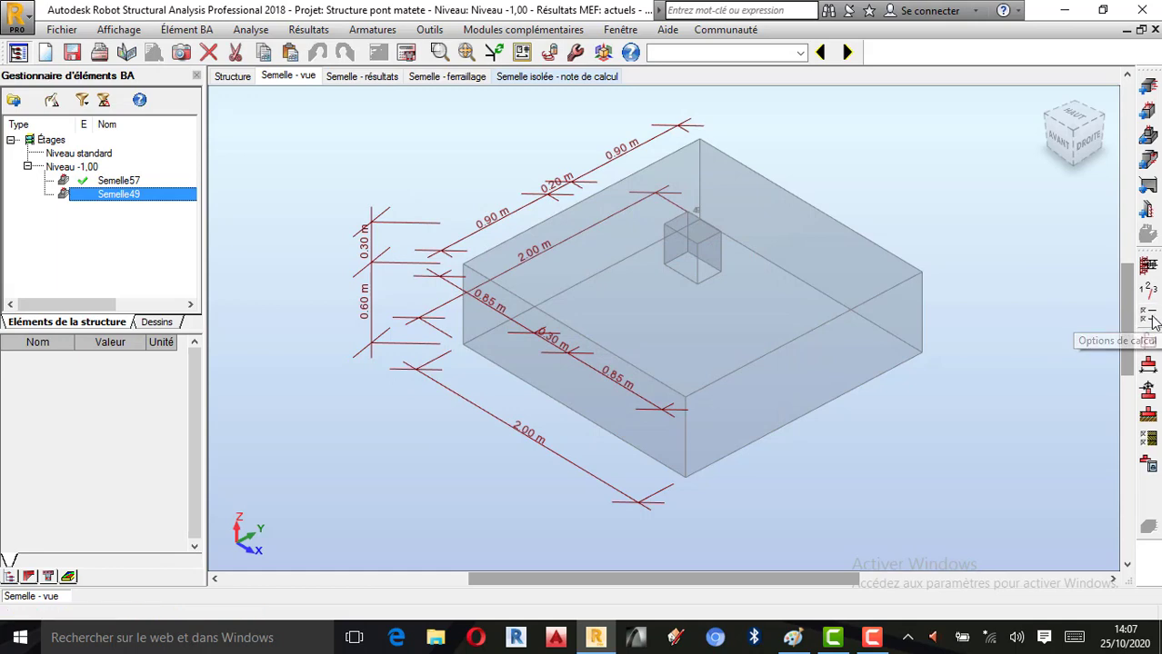
In the footing's Options de calcul, set the concrete cover c2 to 2.5 cm
click(1150, 320)
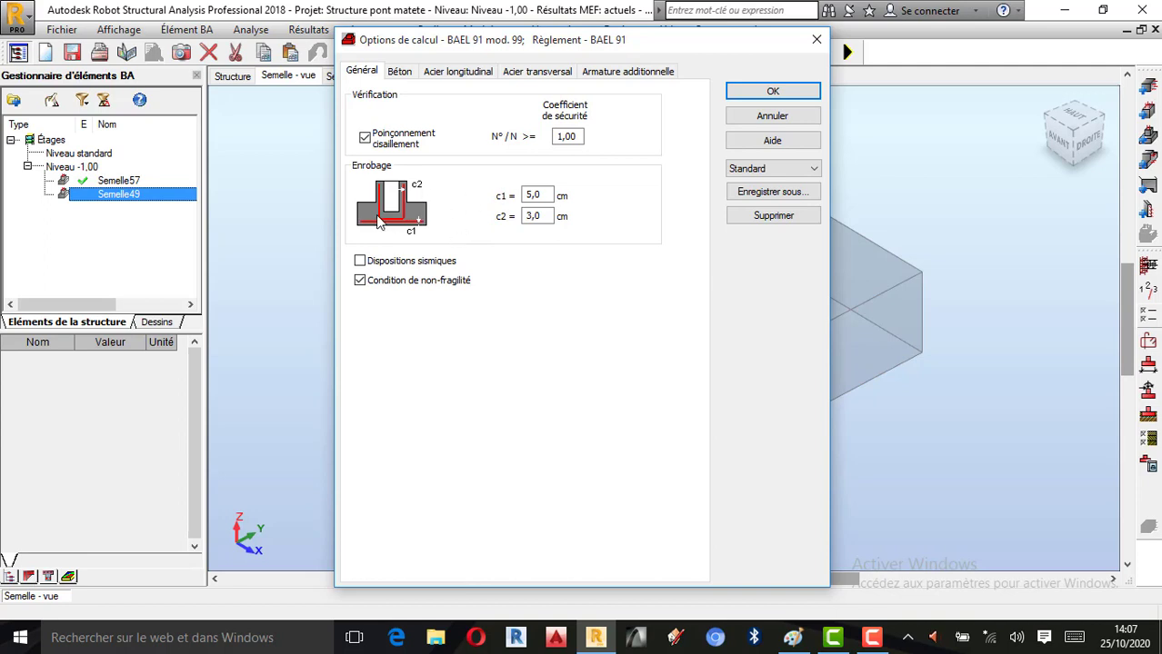
click(531, 195)
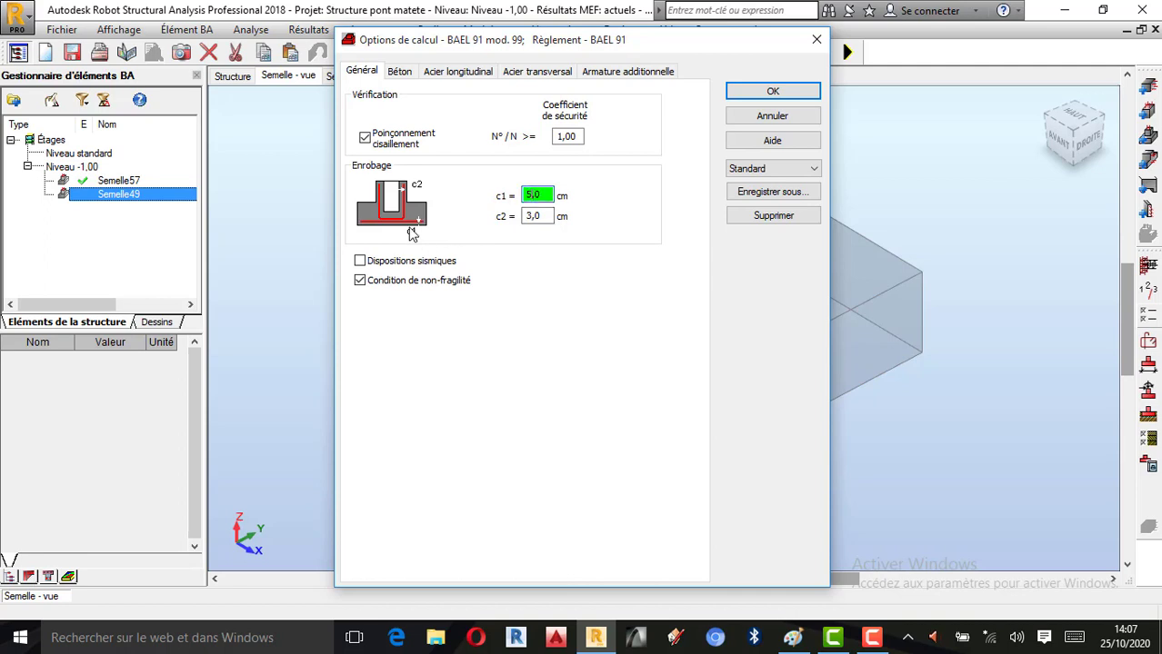
double_click(536, 218)
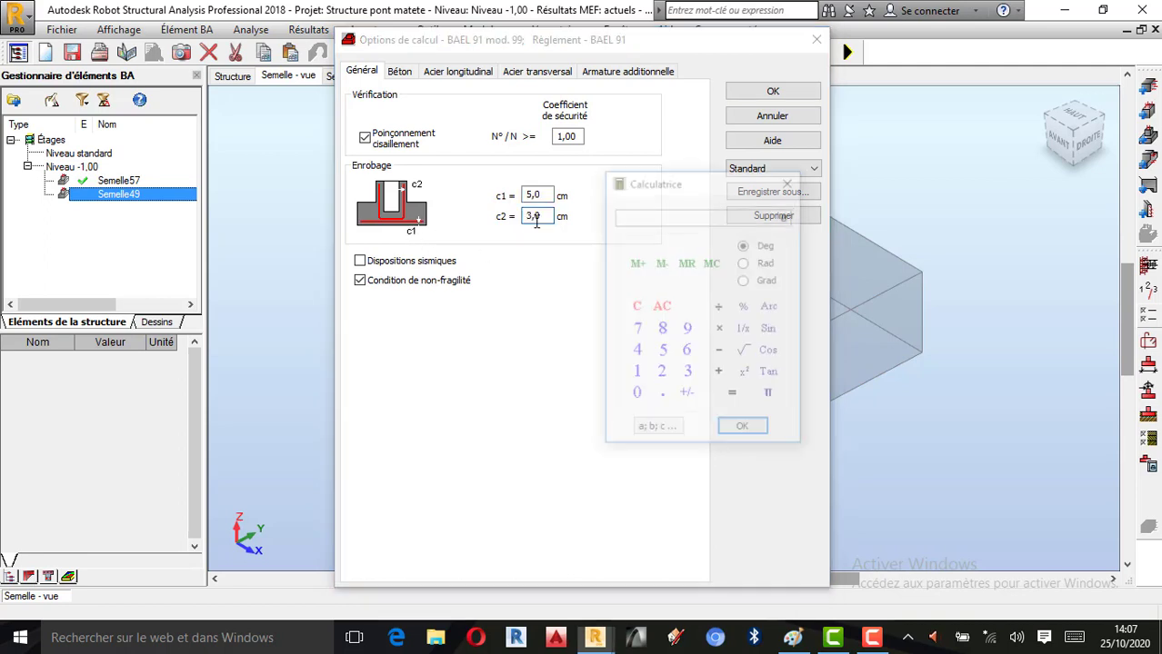
click(661, 374)
click(661, 396)
click(662, 352)
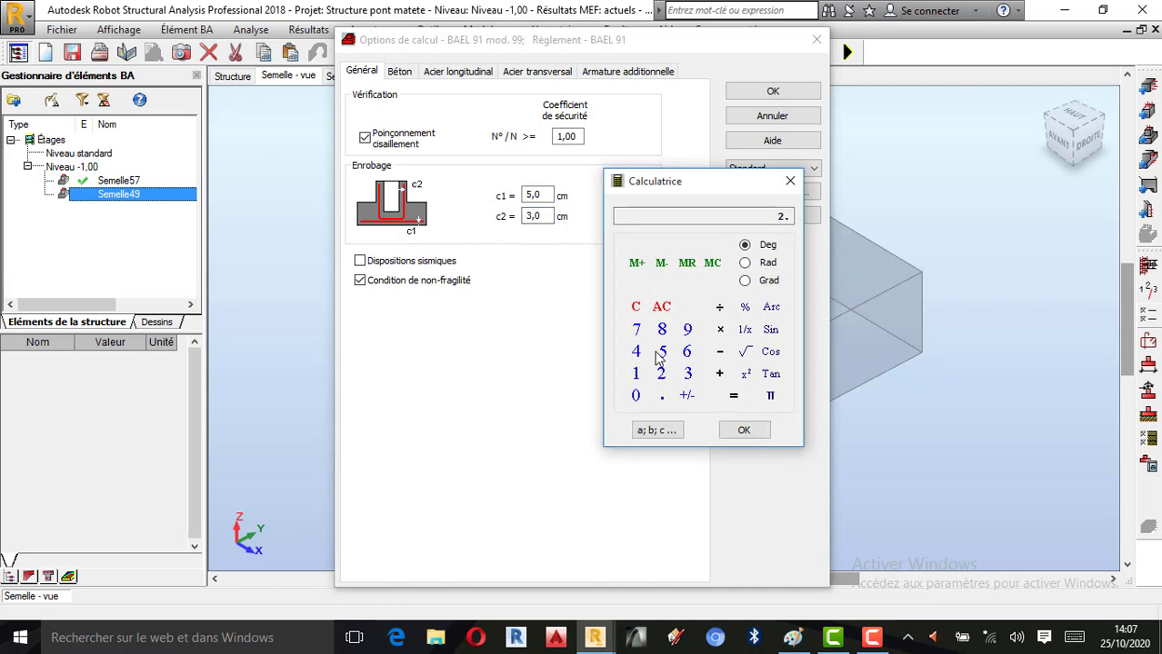
click(790, 181)
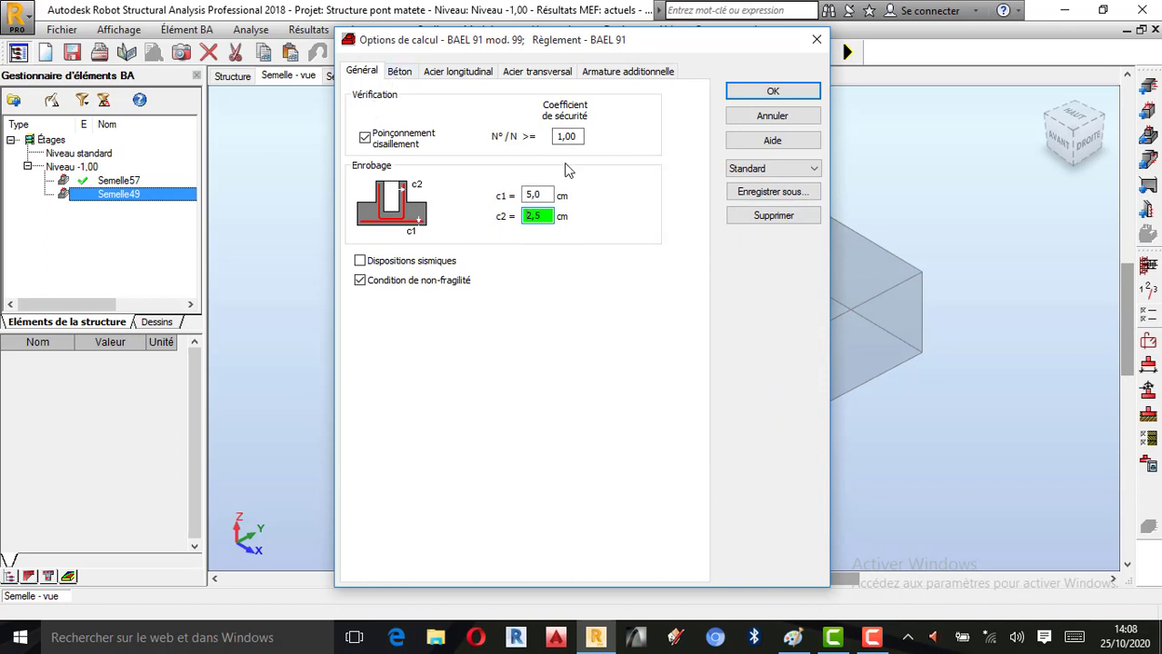
Set the footing concrete to BETON20 with a unit weight of 2500 kG/m3
click(400, 71)
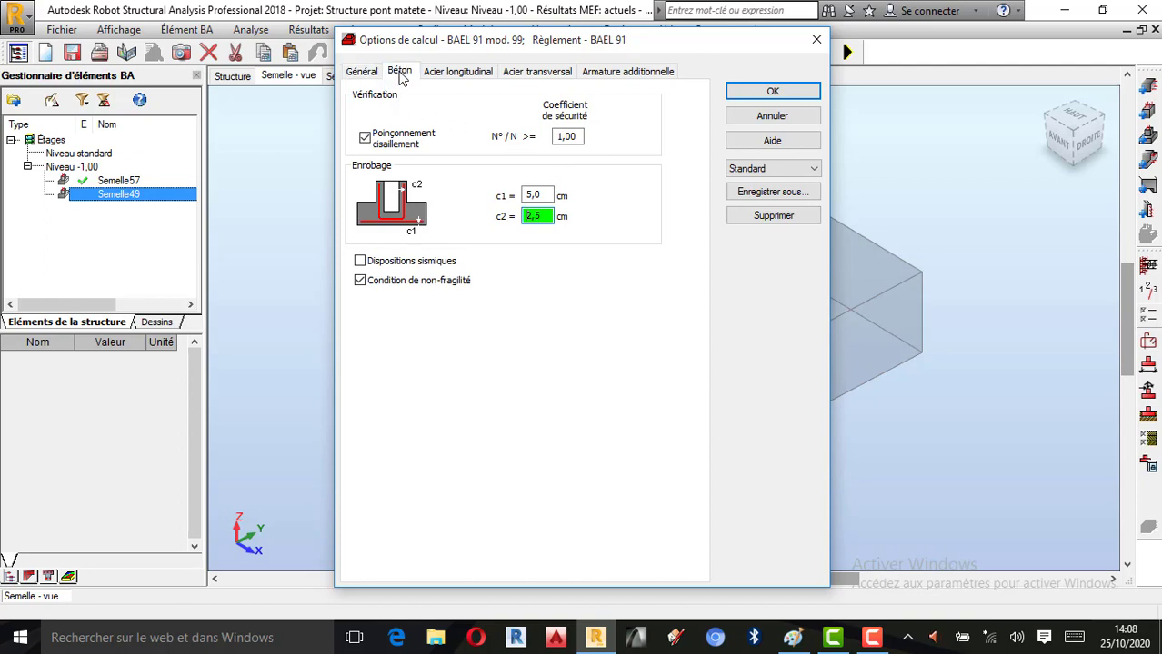
click(545, 127)
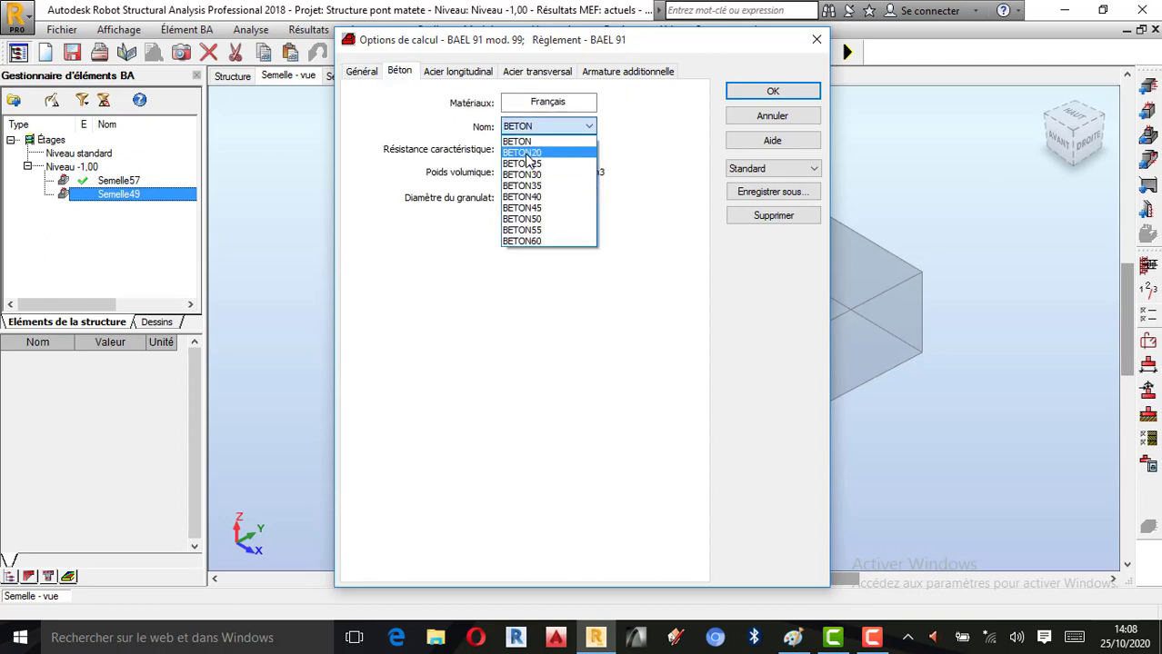
click(516, 151)
double_click(529, 173)
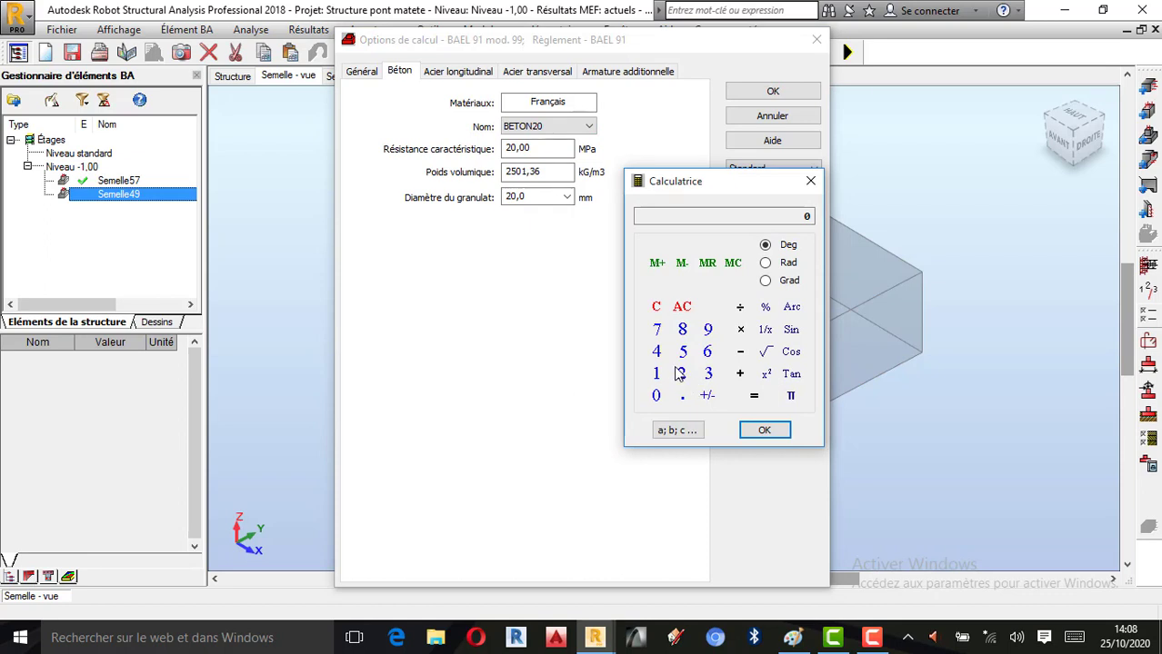
click(682, 374)
click(684, 352)
click(656, 396)
click(656, 396)
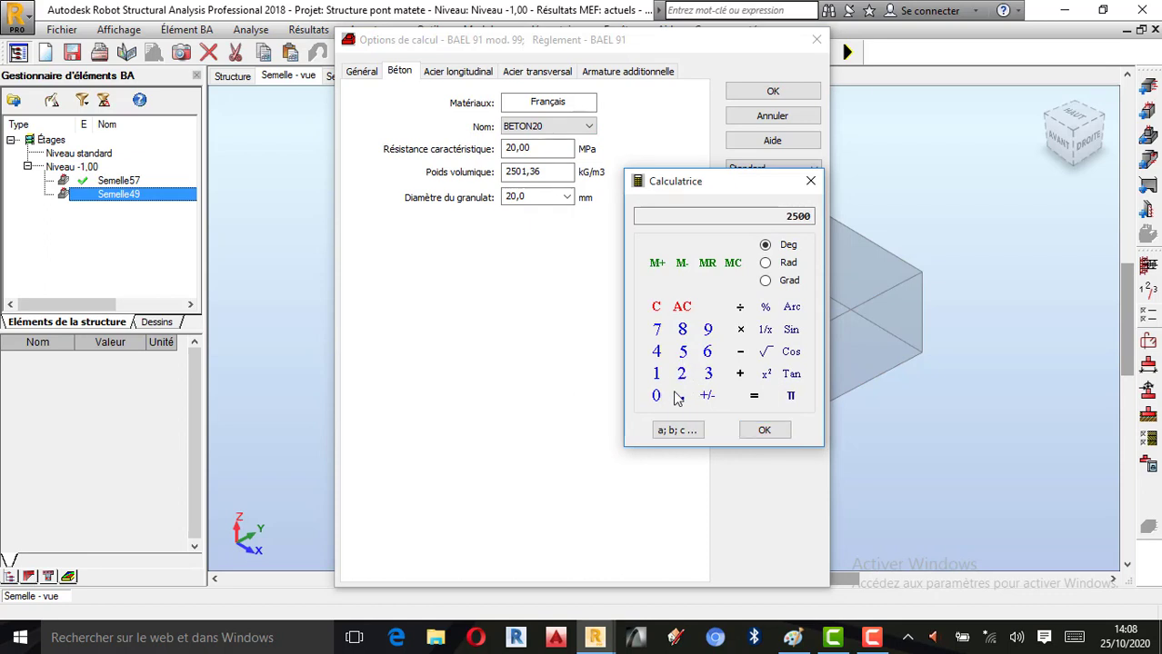
click(764, 429)
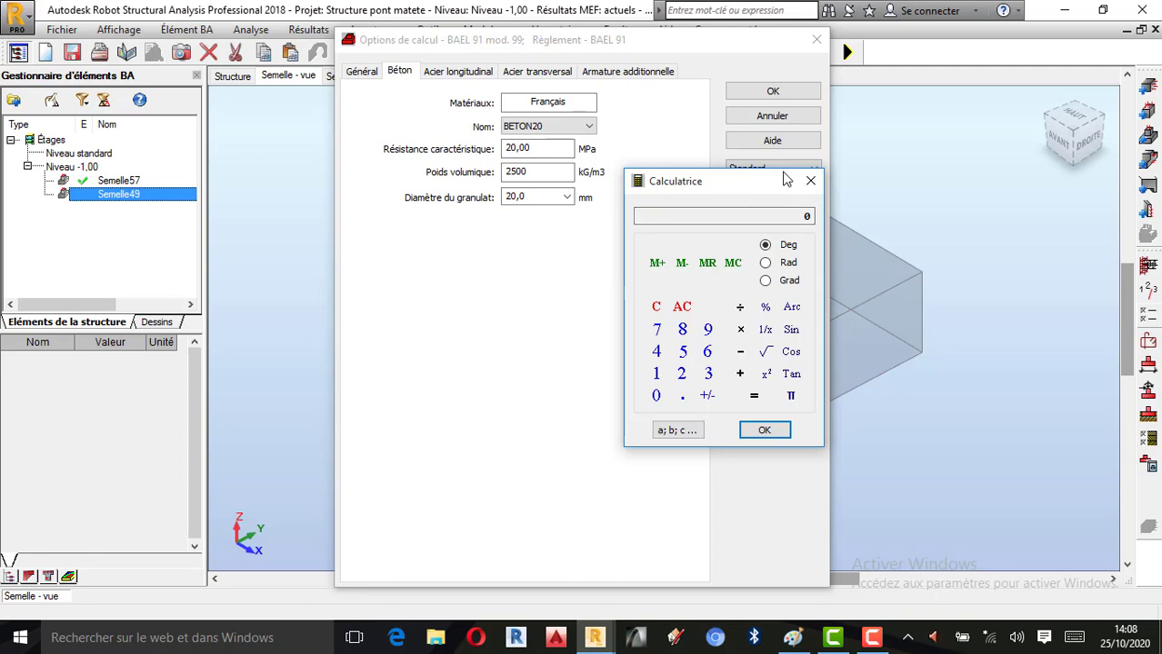
click(810, 181)
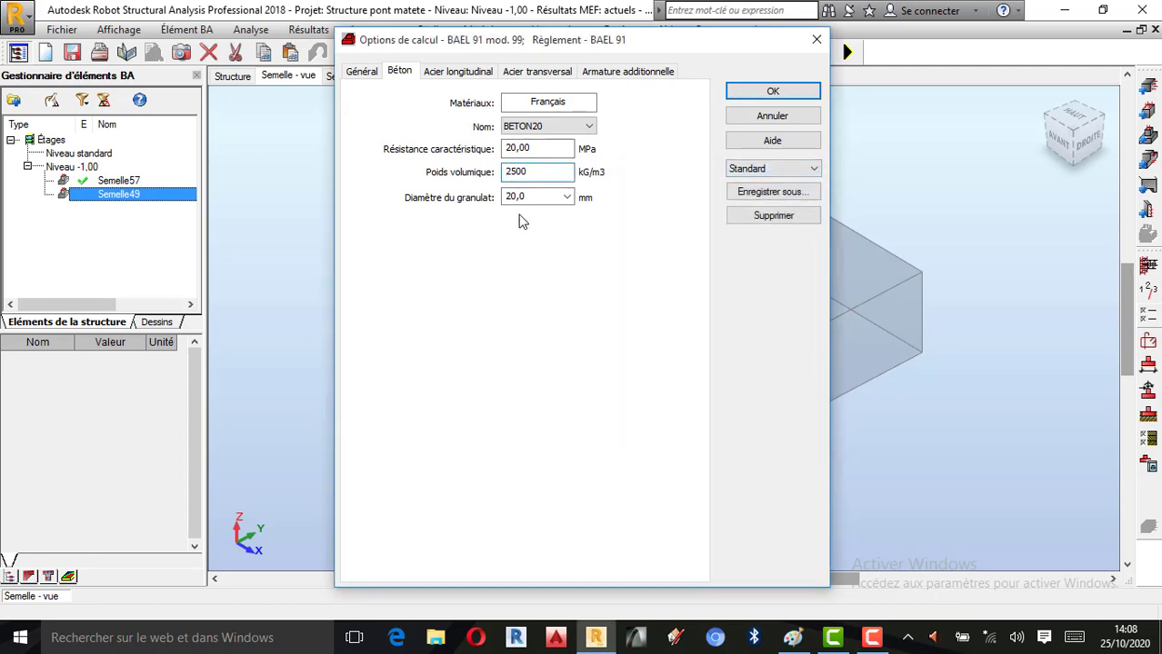
Set the longitudinal steel class to HA 400 and allow only the 12 and 14 mm bar diameters
click(446, 72)
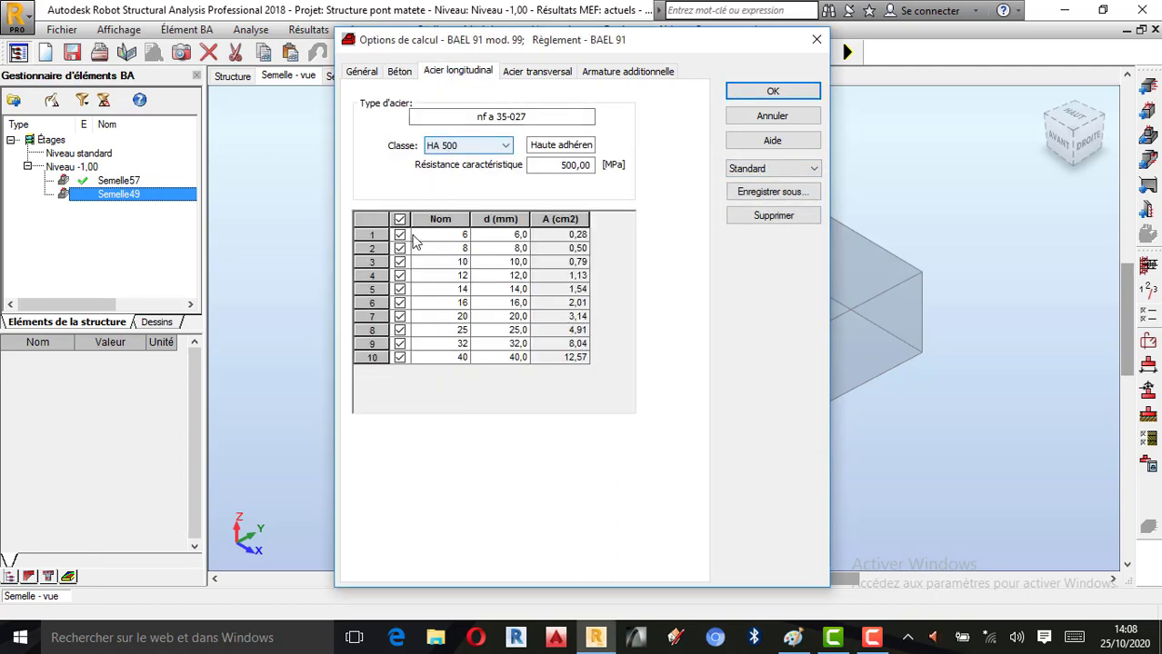
click(454, 146)
click(442, 161)
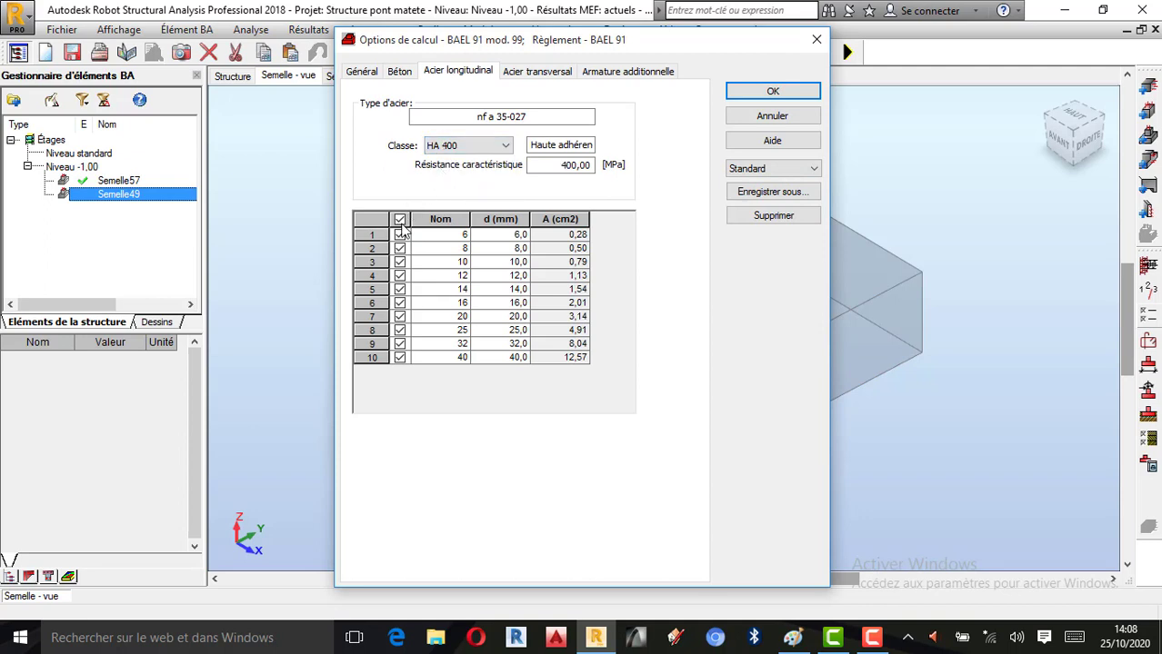
click(399, 219)
click(399, 289)
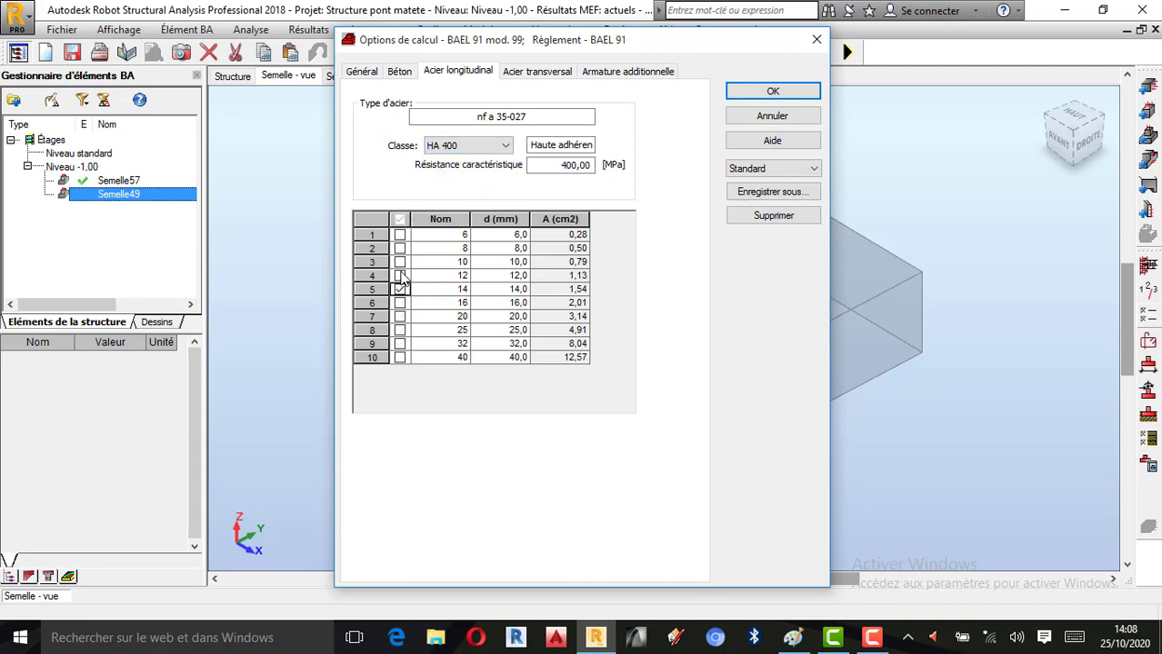
click(399, 275)
Set the transversal steel class to HA 400, clear all bar diameters and allow 6 mm
click(529, 72)
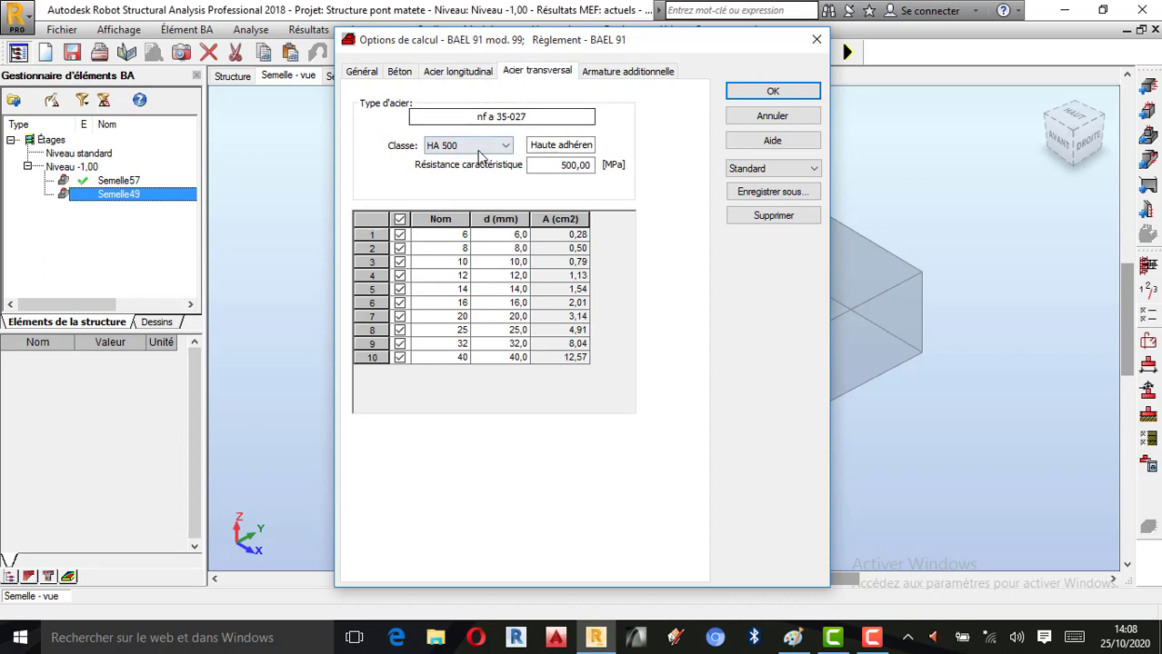
click(474, 147)
click(393, 247)
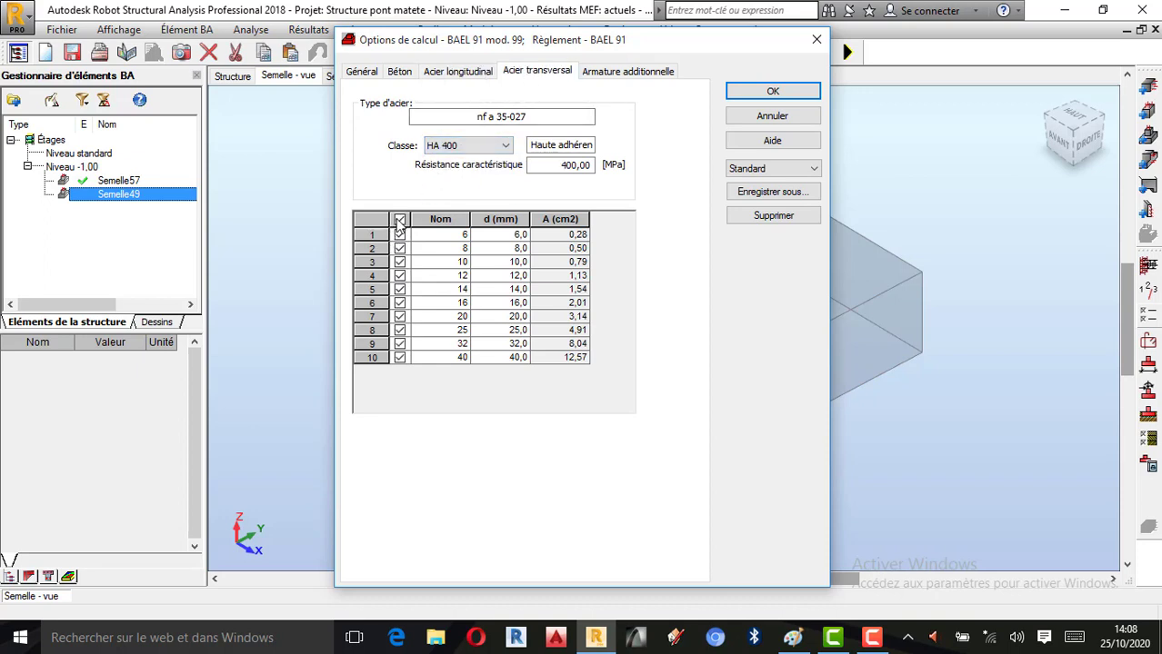
click(399, 219)
click(399, 234)
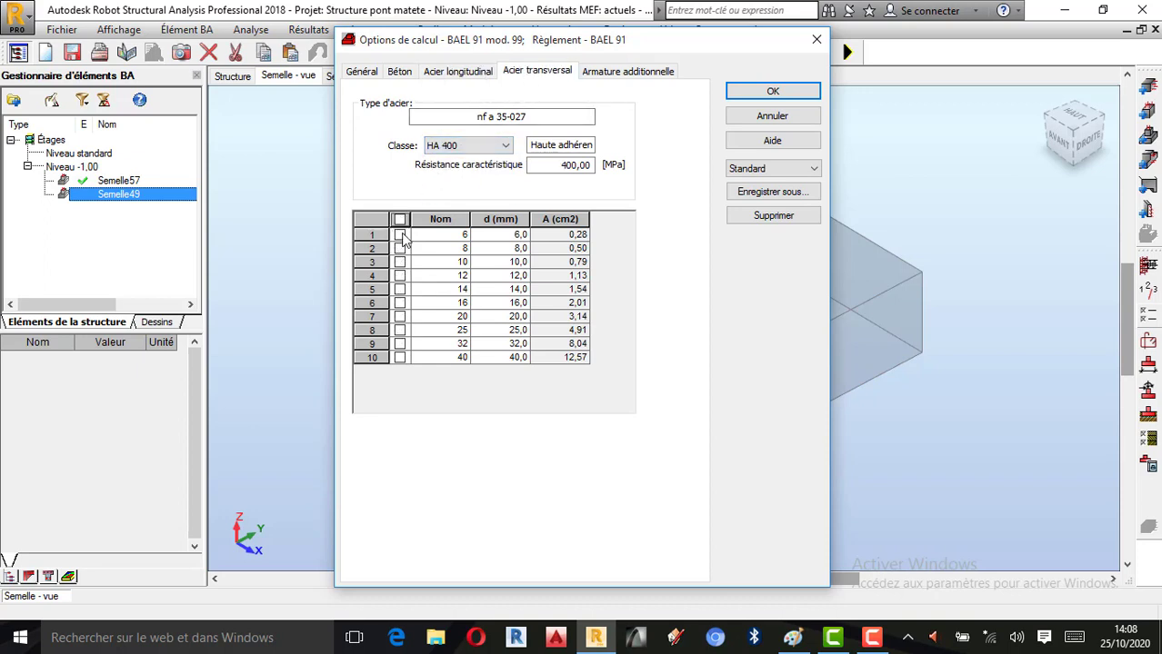
Set the additional reinforcement to HA 400 with only 12 and 14 mm bars, and accept the calculation options
click(628, 71)
click(463, 146)
click(443, 162)
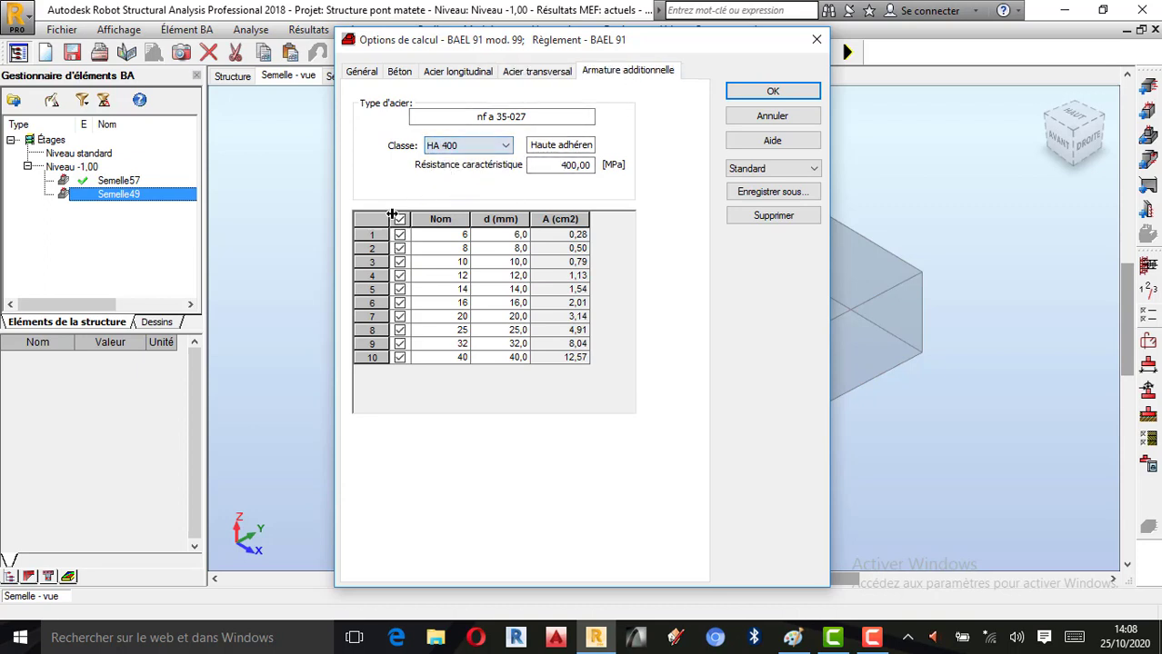
click(399, 219)
click(399, 275)
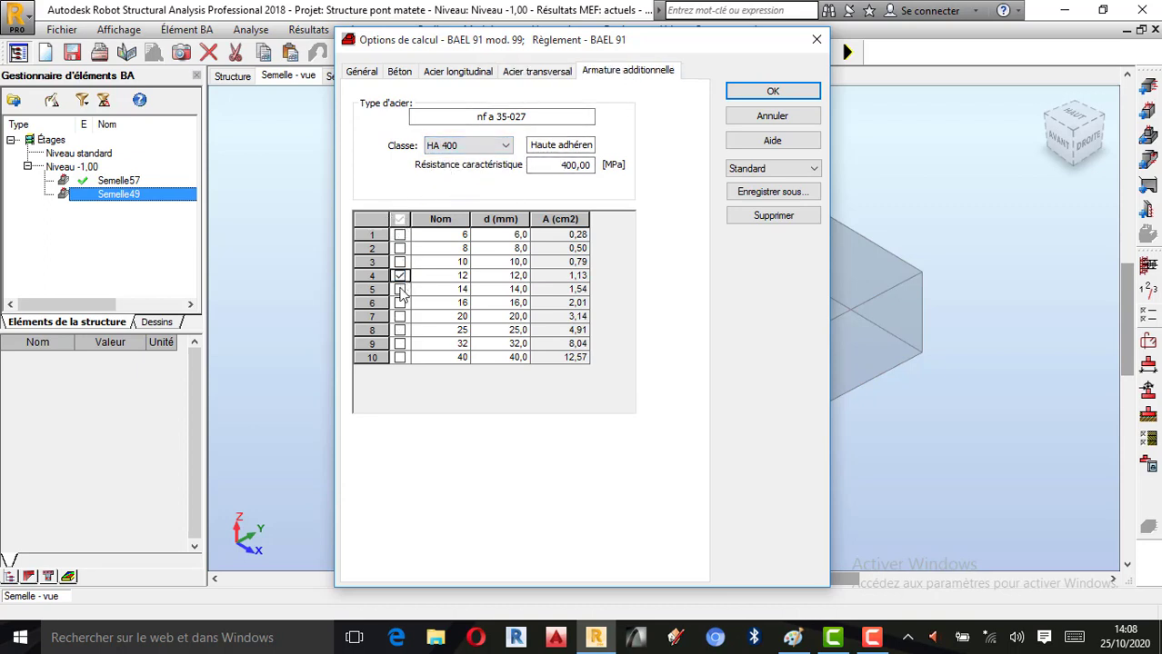
click(399, 289)
click(773, 91)
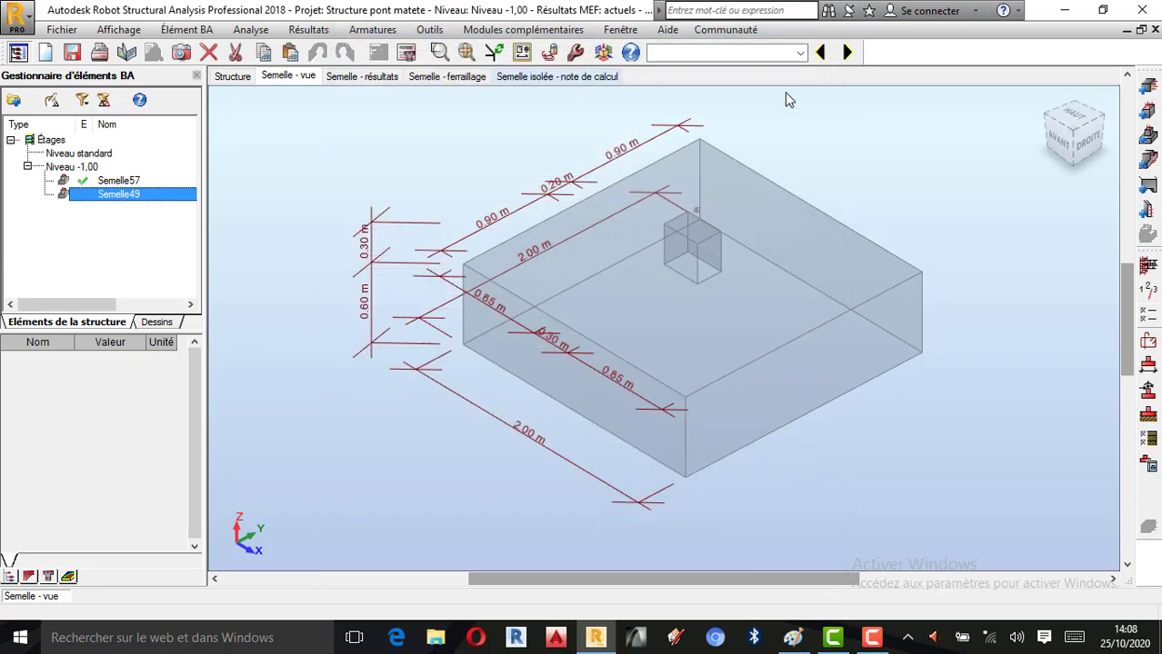
In Disposition de ferraillage, accept the advanced footing reinforcement options with Aciers supérieurs on Auto
click(1148, 343)
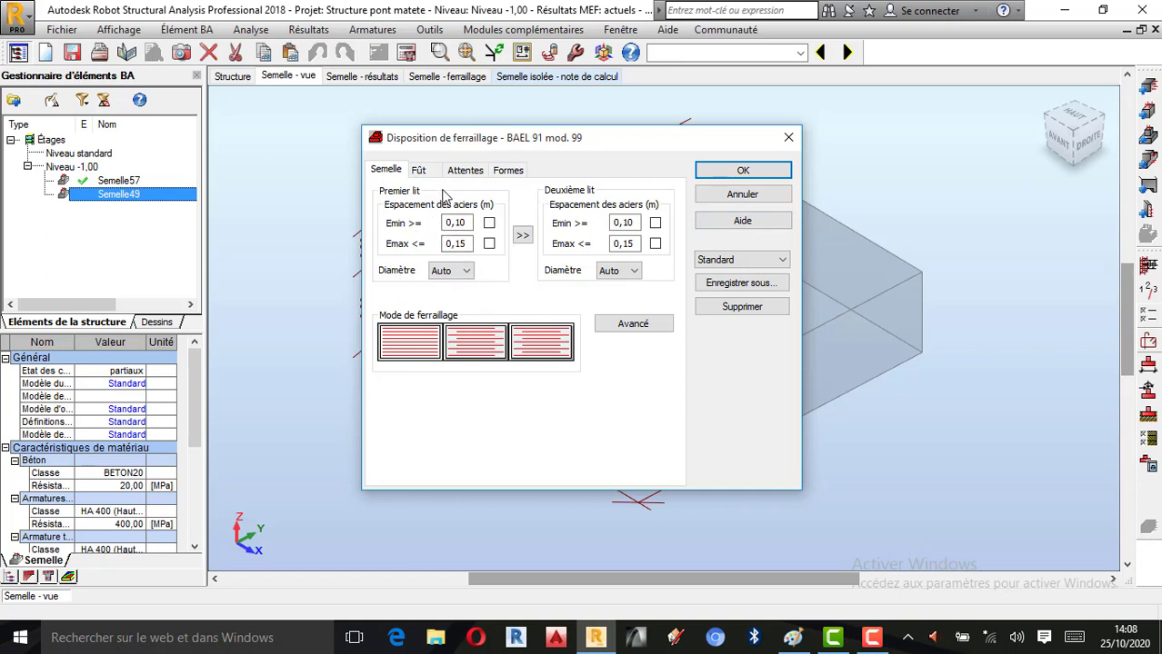
click(641, 329)
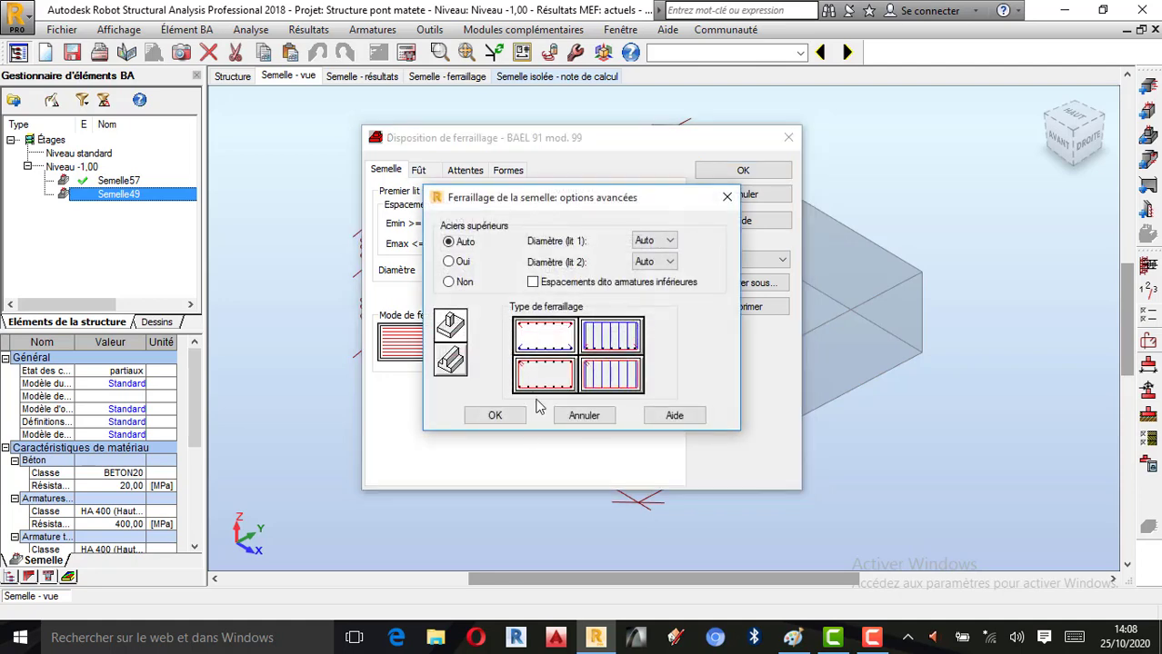
click(509, 416)
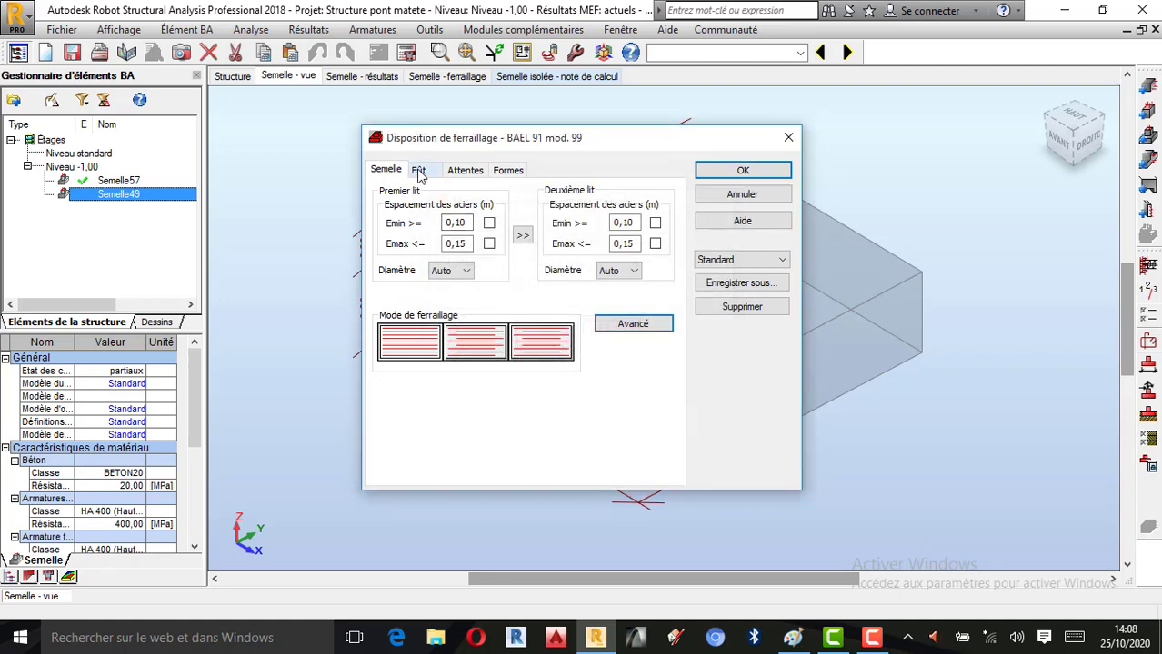
Choose the first reinforcement mode for the Fût and keep the starter bars' Liaison avec poteau/voile on Auto
click(418, 172)
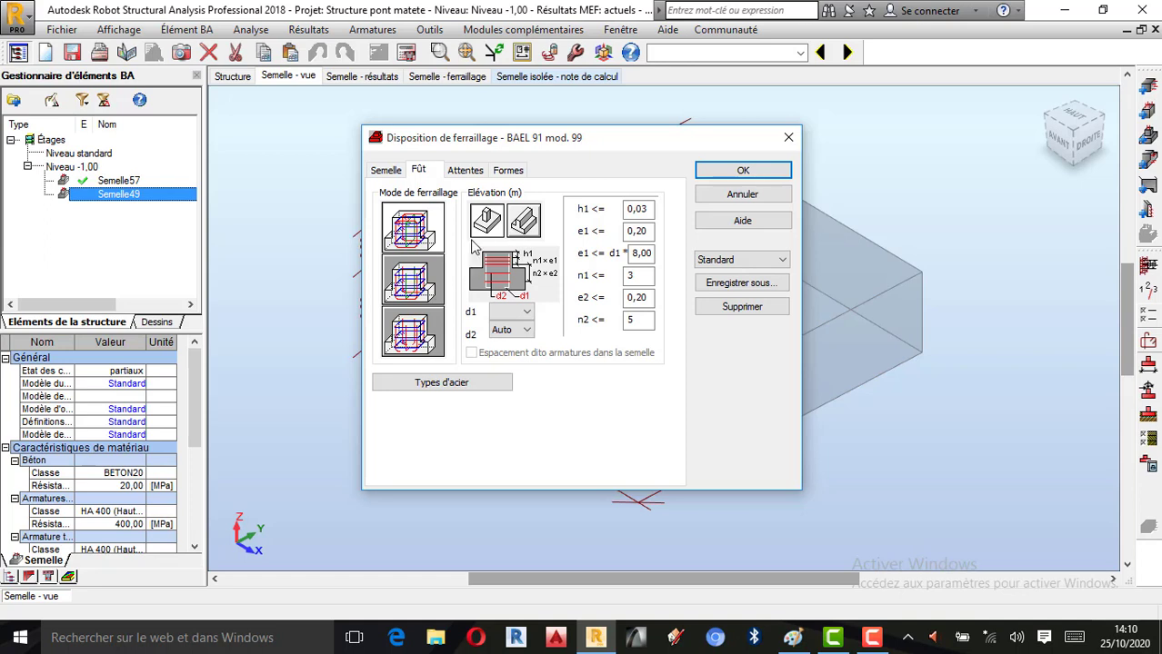
click(415, 236)
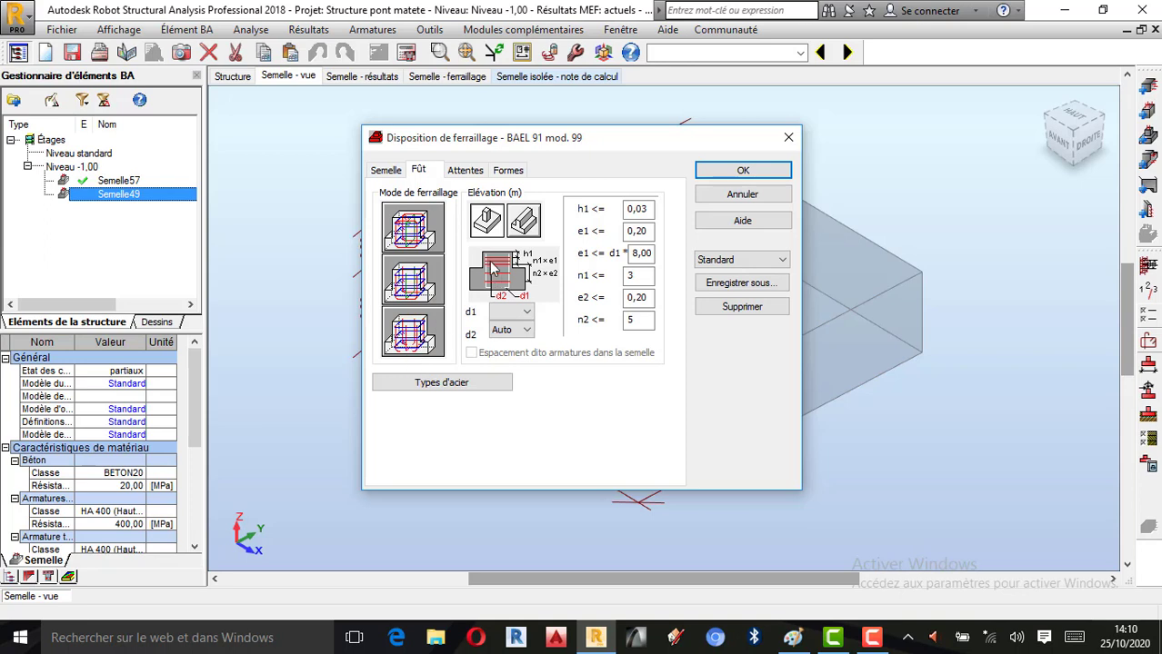
click(469, 174)
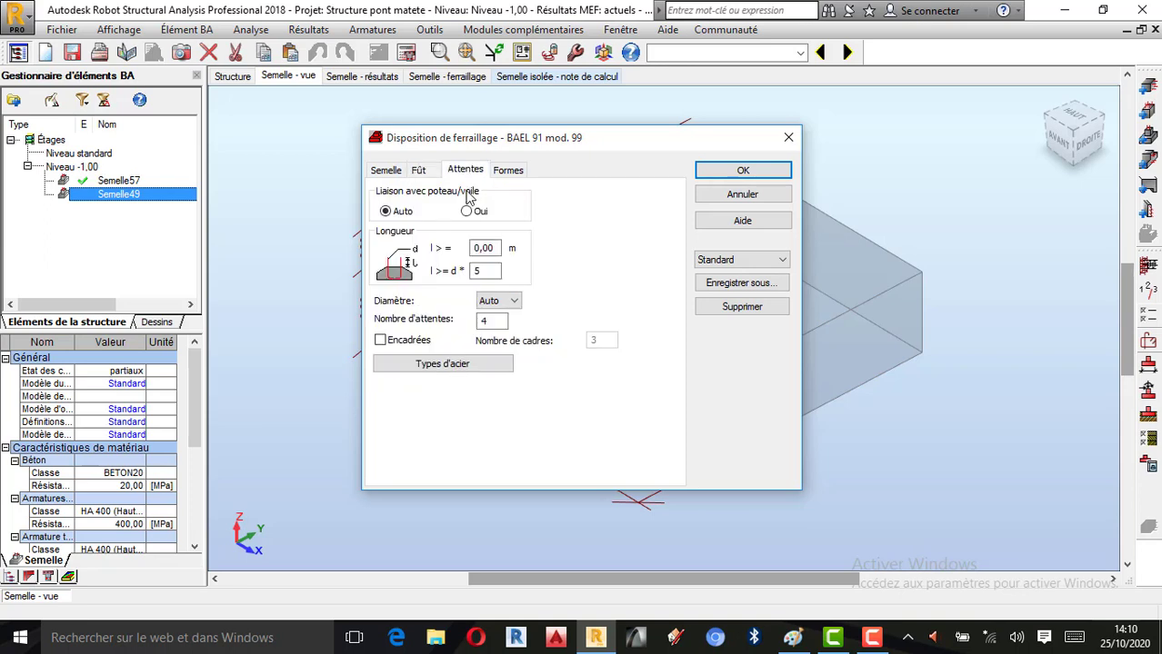
click(466, 211)
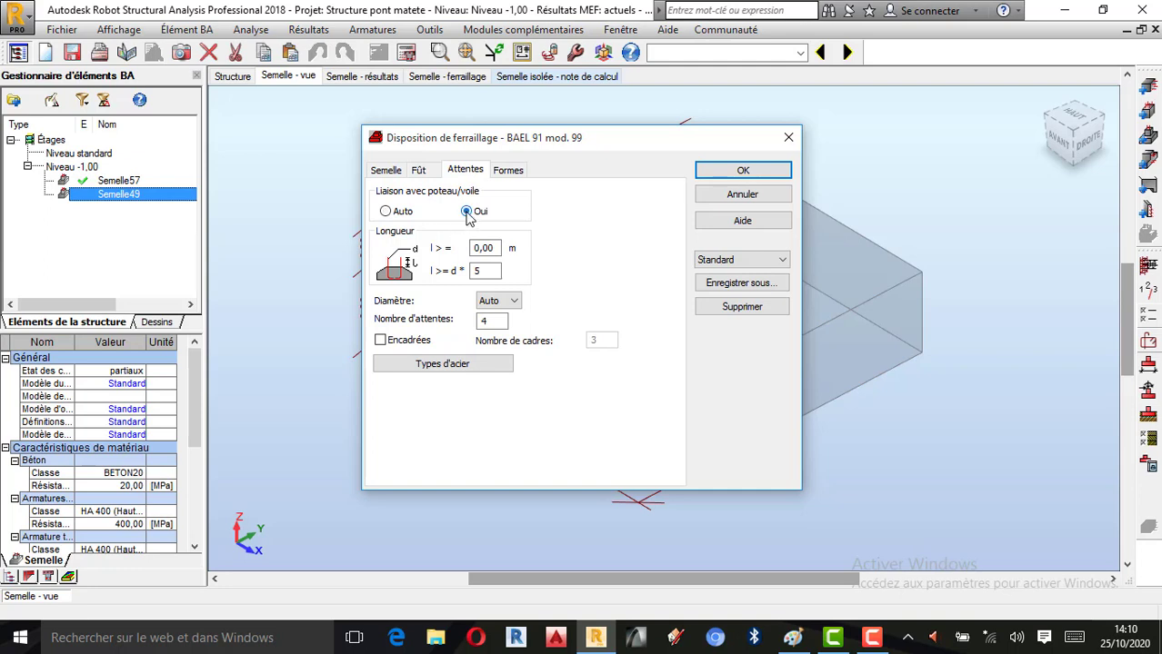
click(397, 215)
For Barre principale, disable Crochets seulement si nécessaire, set the minimum hook base length to 10 cm and accept the reinforcement layout
click(512, 175)
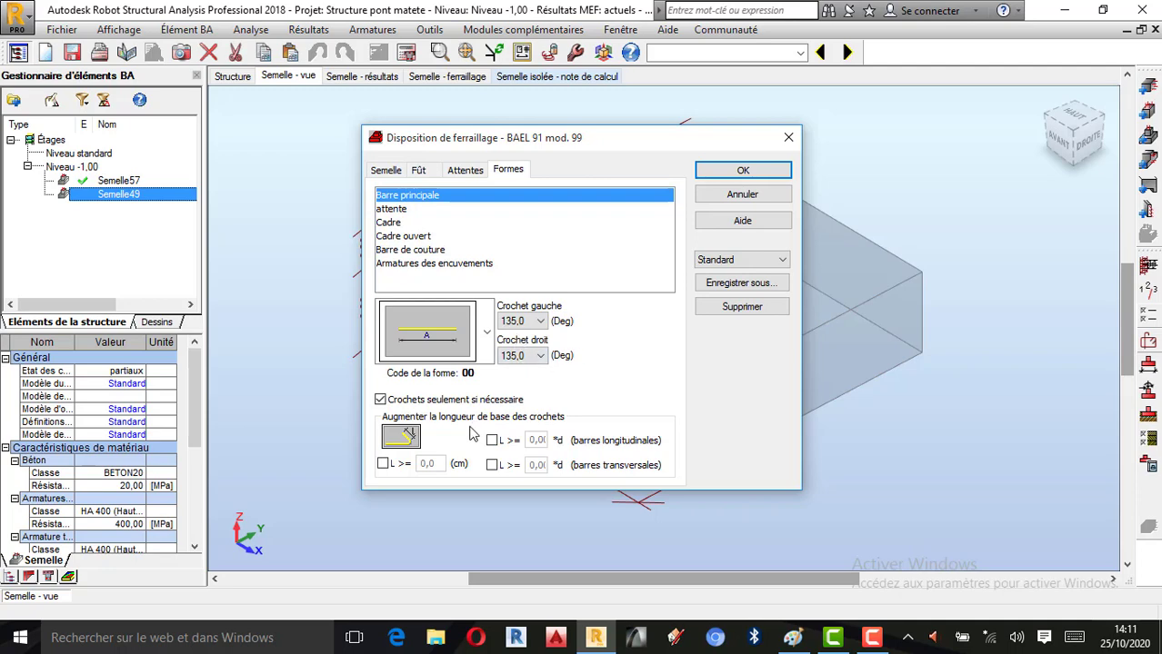
click(381, 400)
click(383, 465)
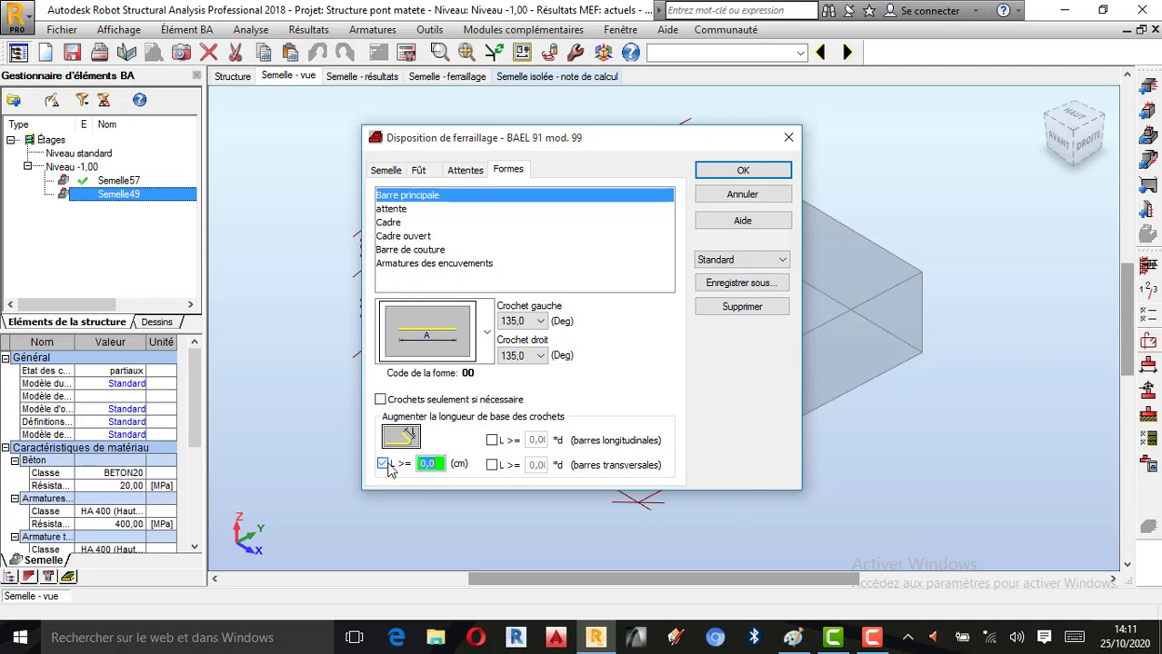
text(30)
double_click(423, 464)
text(10,0)
click(744, 171)
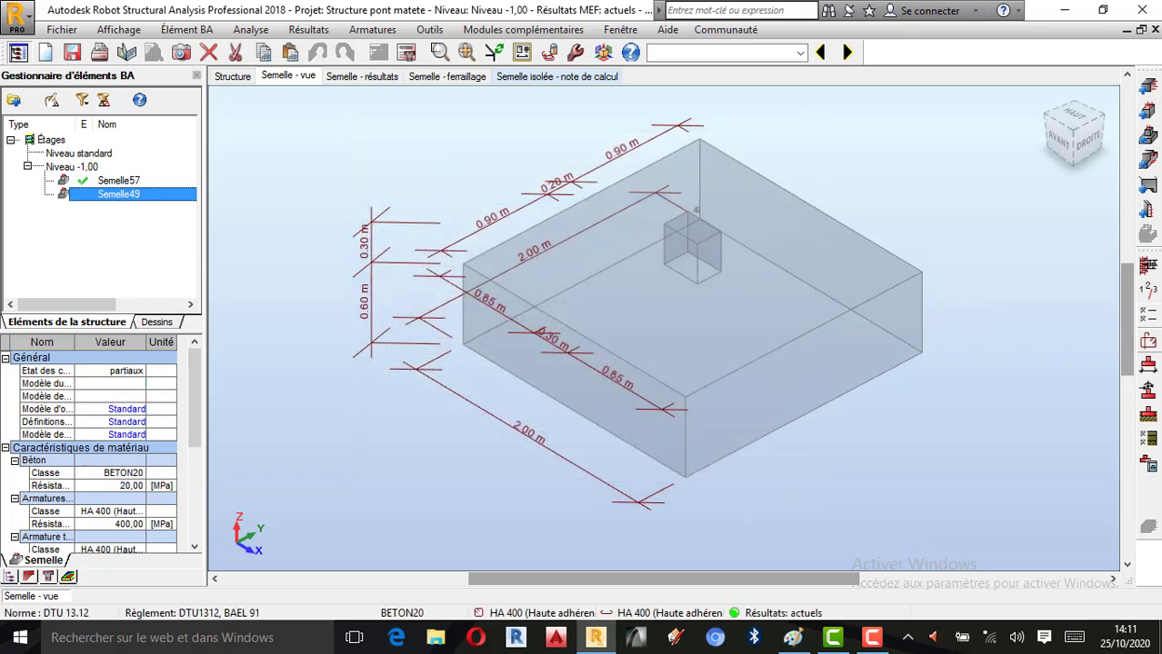
Examine the footing's dimensions and its ex and ey eccentricities in the geometry definition, and close it
click(1150, 366)
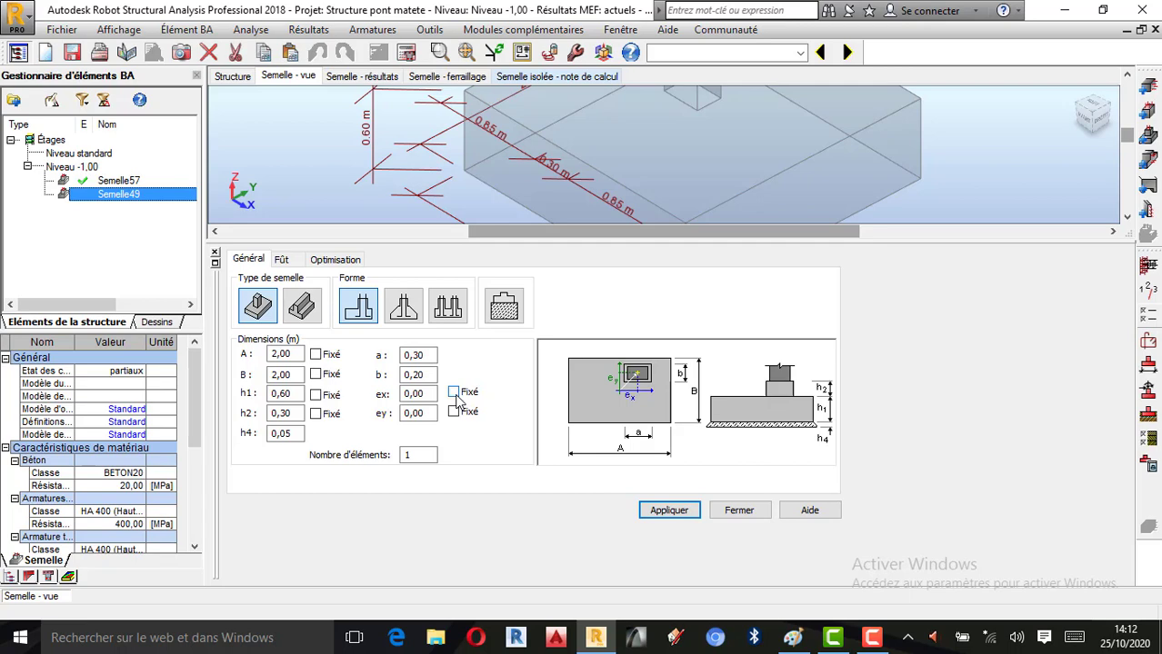
click(738, 511)
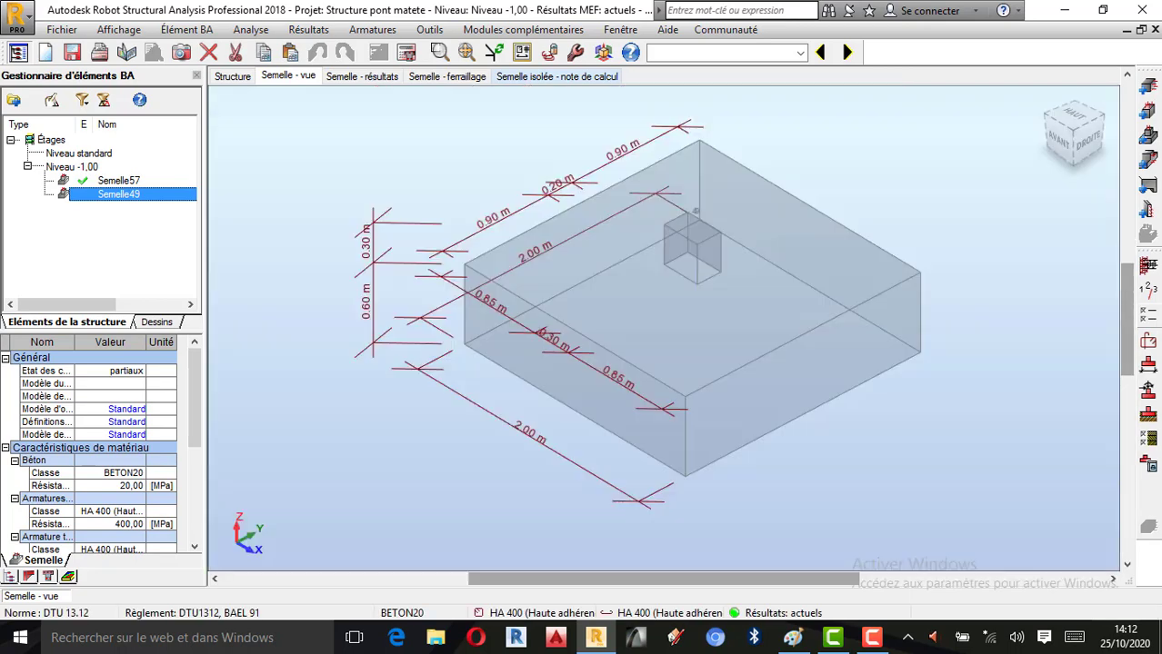
Examine the footing's Elu load case for group 49 and its load components, and close the load definition
click(1147, 390)
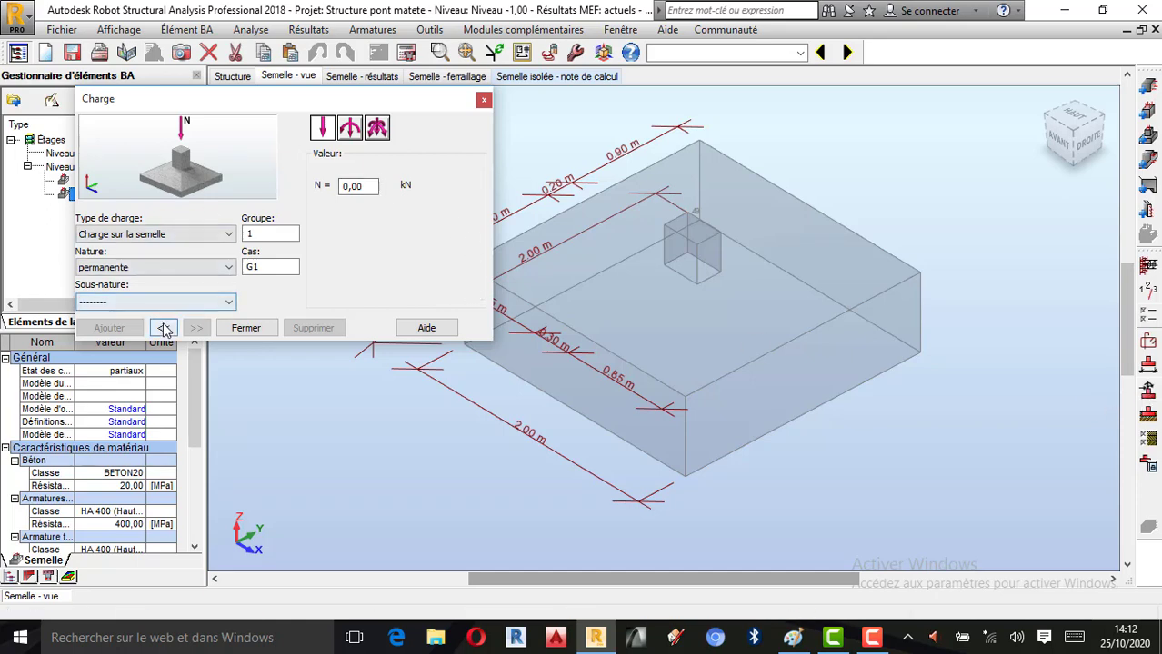
click(165, 330)
click(165, 330)
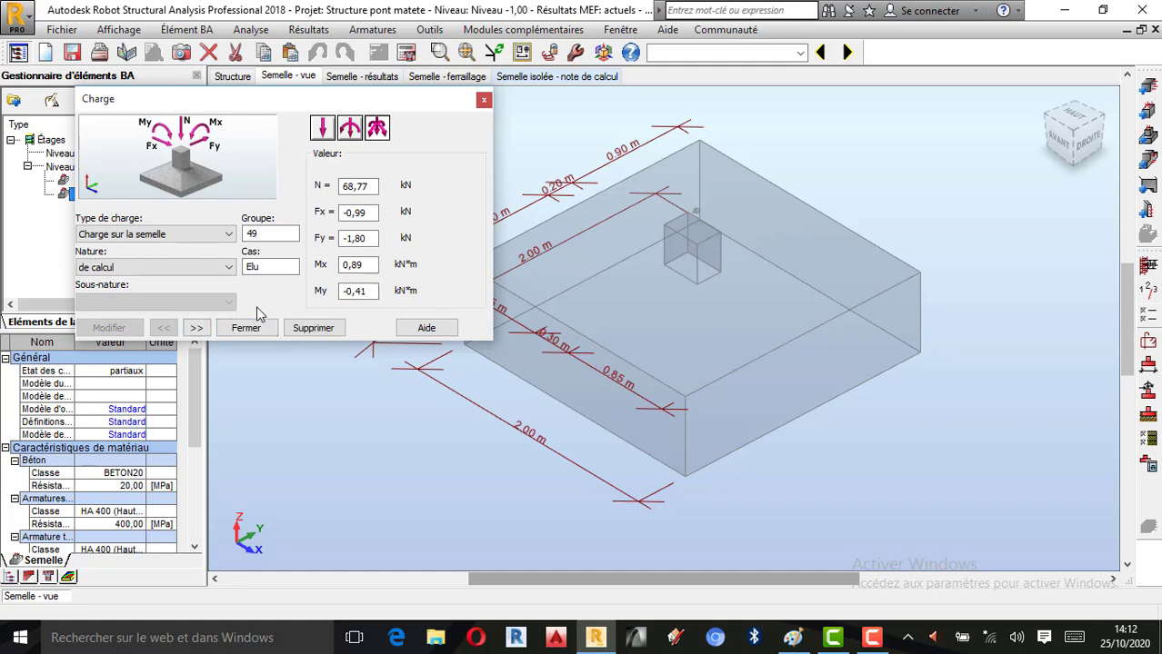
click(350, 132)
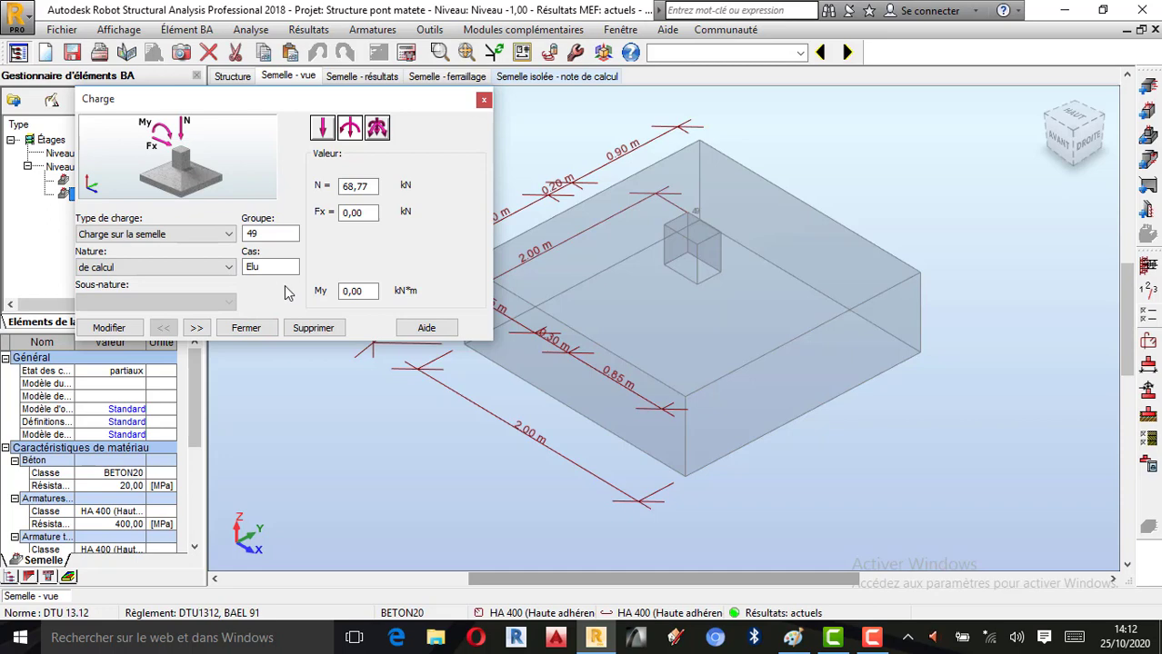
click(484, 100)
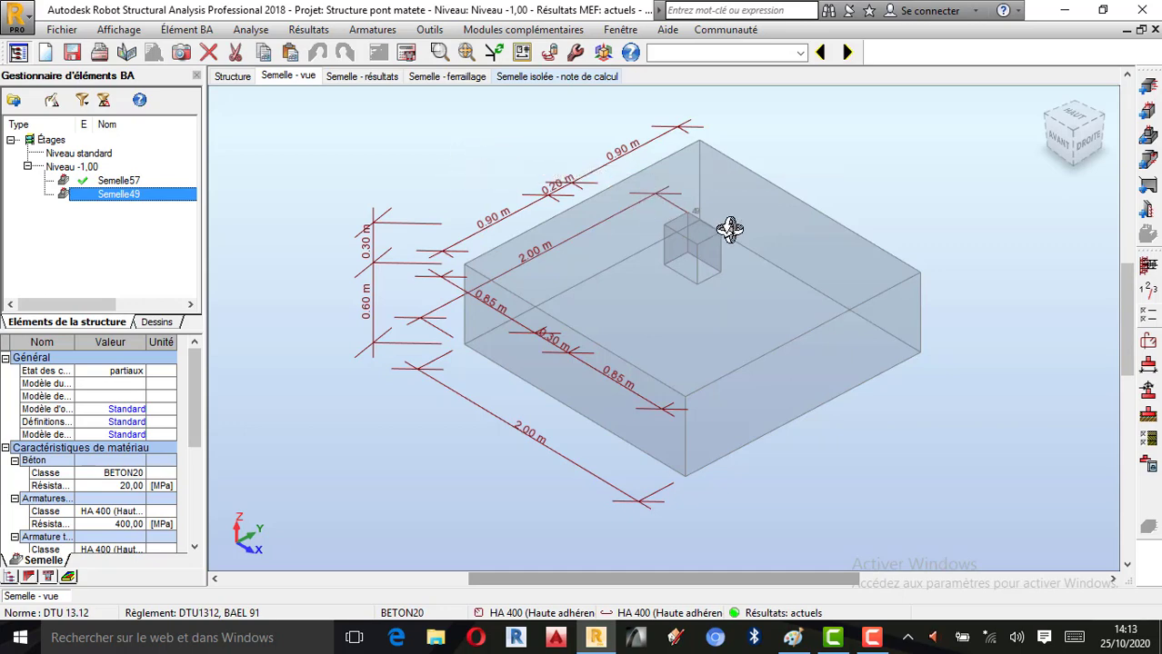
In the Sols definition, widen the Nom column and set soil layer 1 to Sables et graves lâches
click(1148, 418)
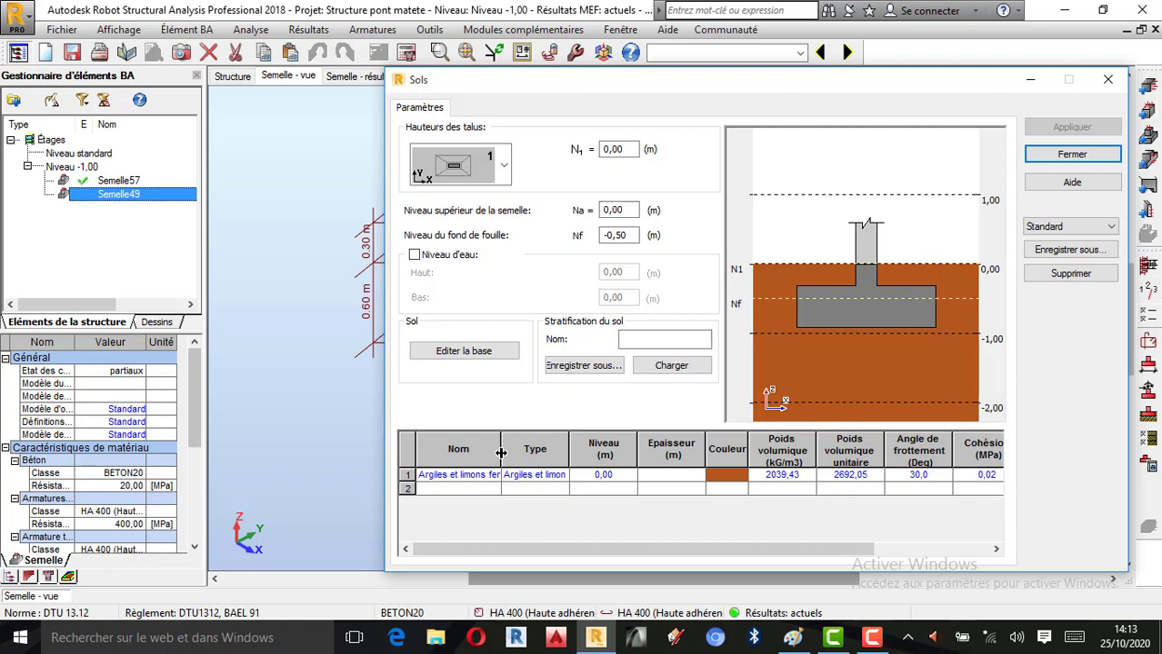
drag(504, 452, 572, 453)
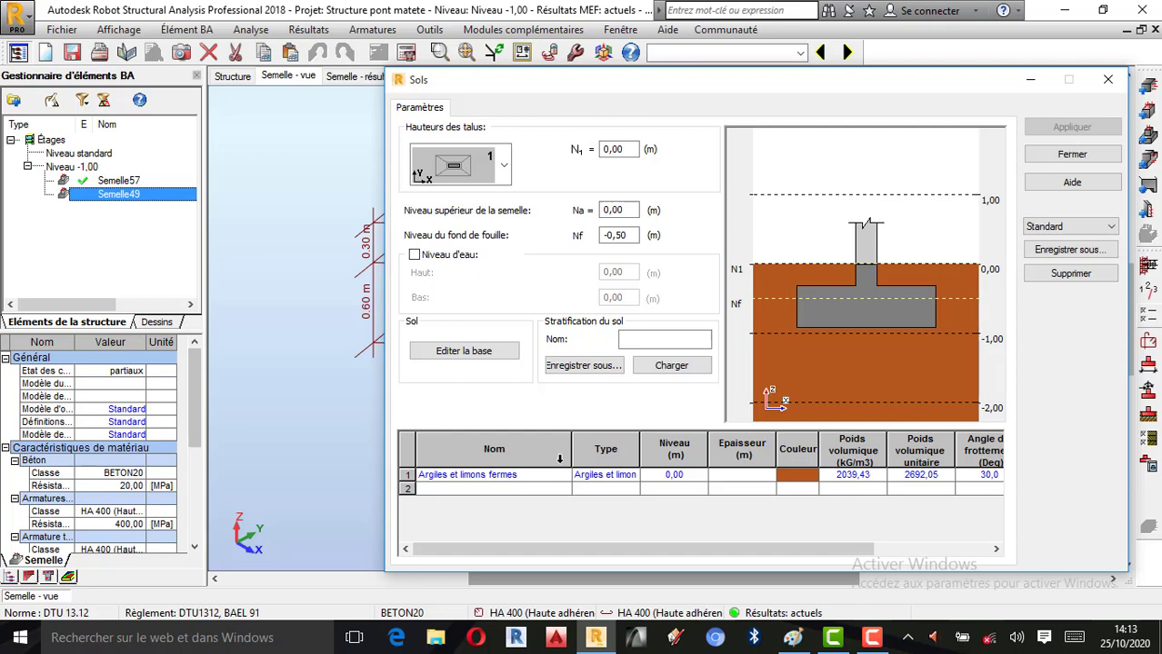
click(480, 475)
click(562, 475)
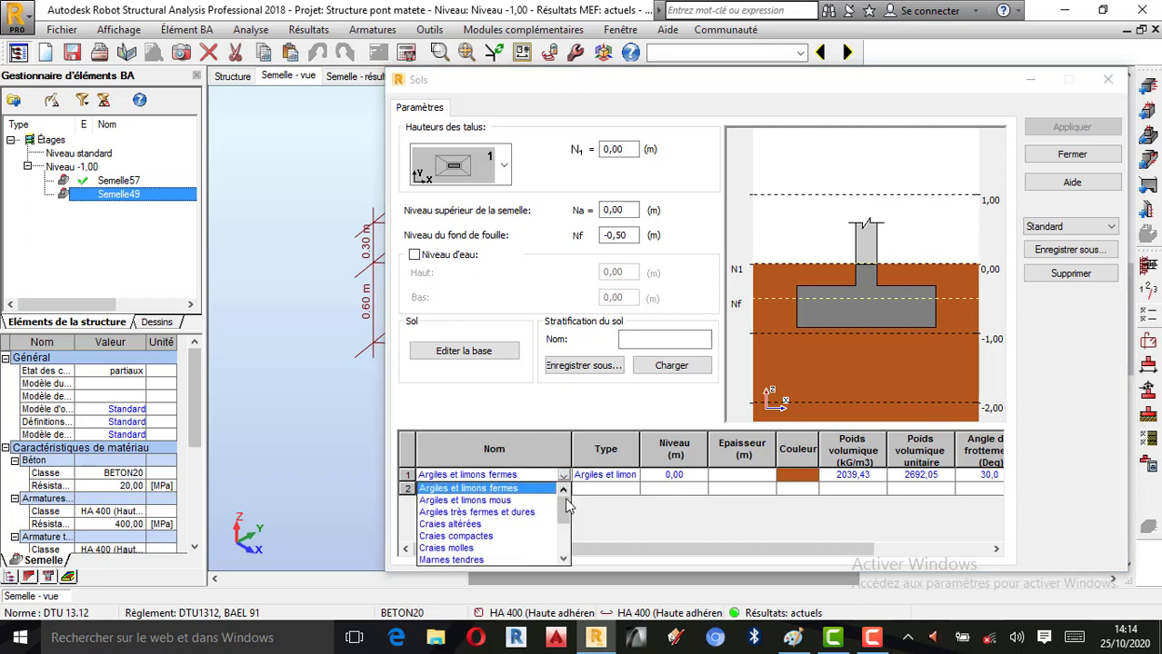
drag(565, 501, 564, 537)
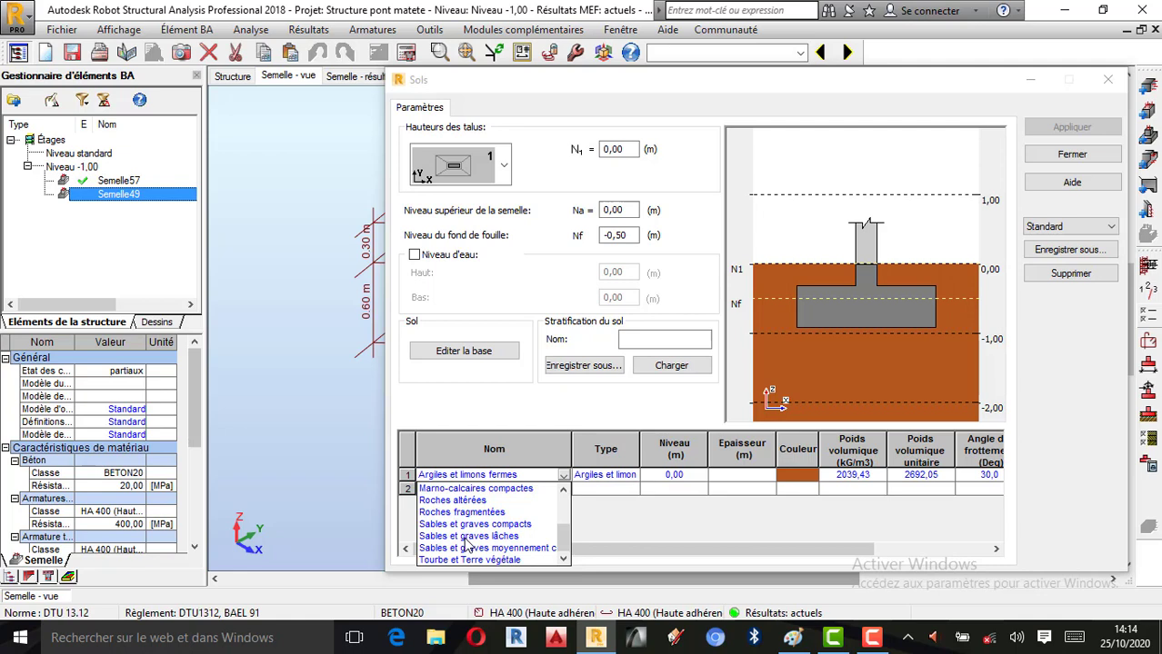
click(466, 537)
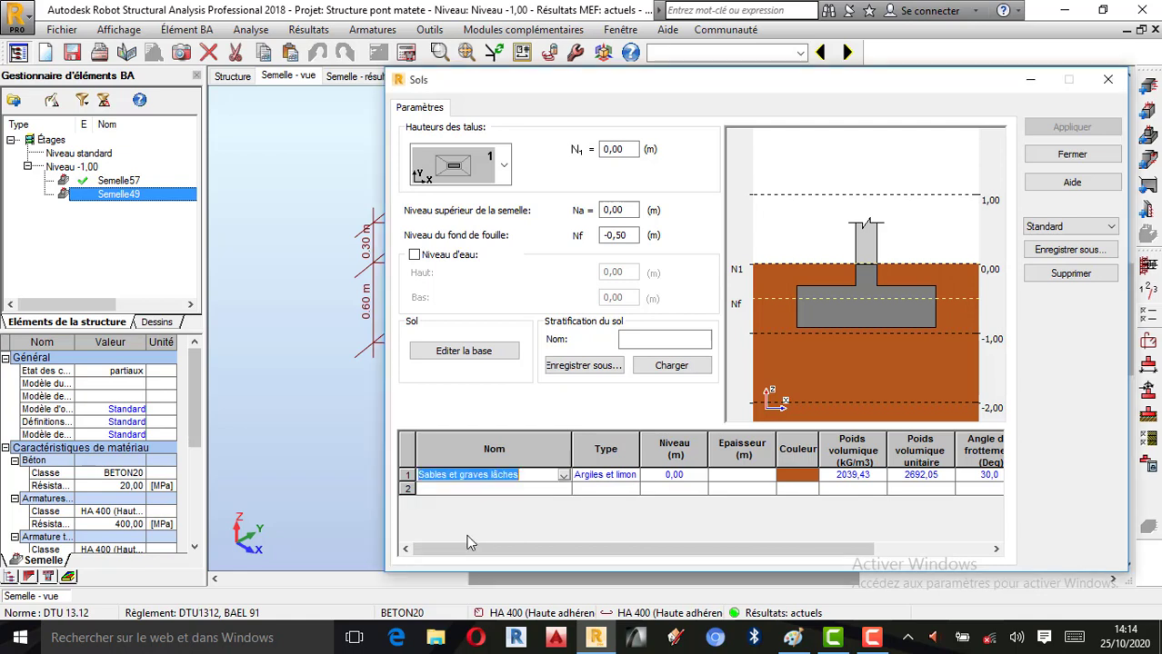
click(607, 490)
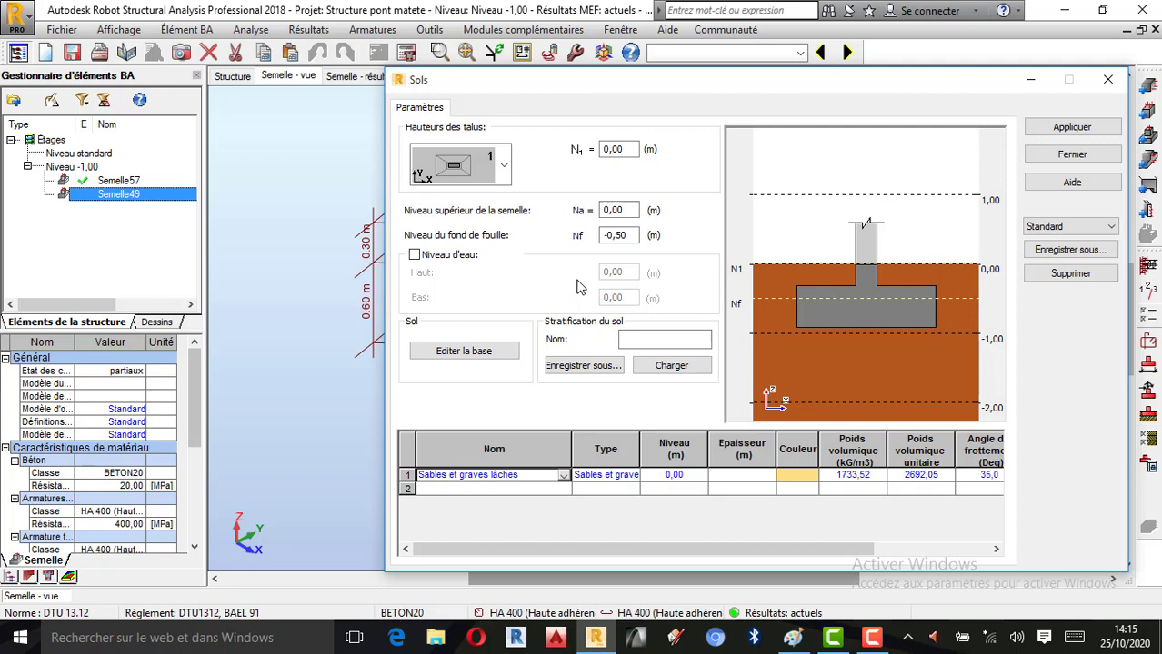
click(619, 236)
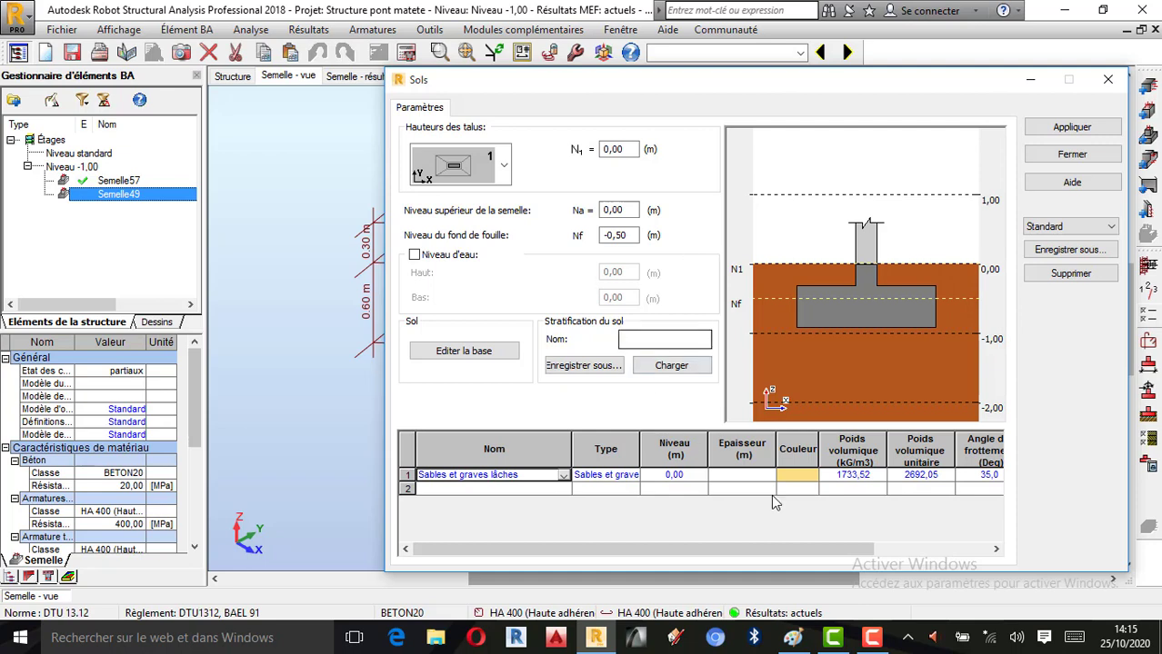
click(871, 638)
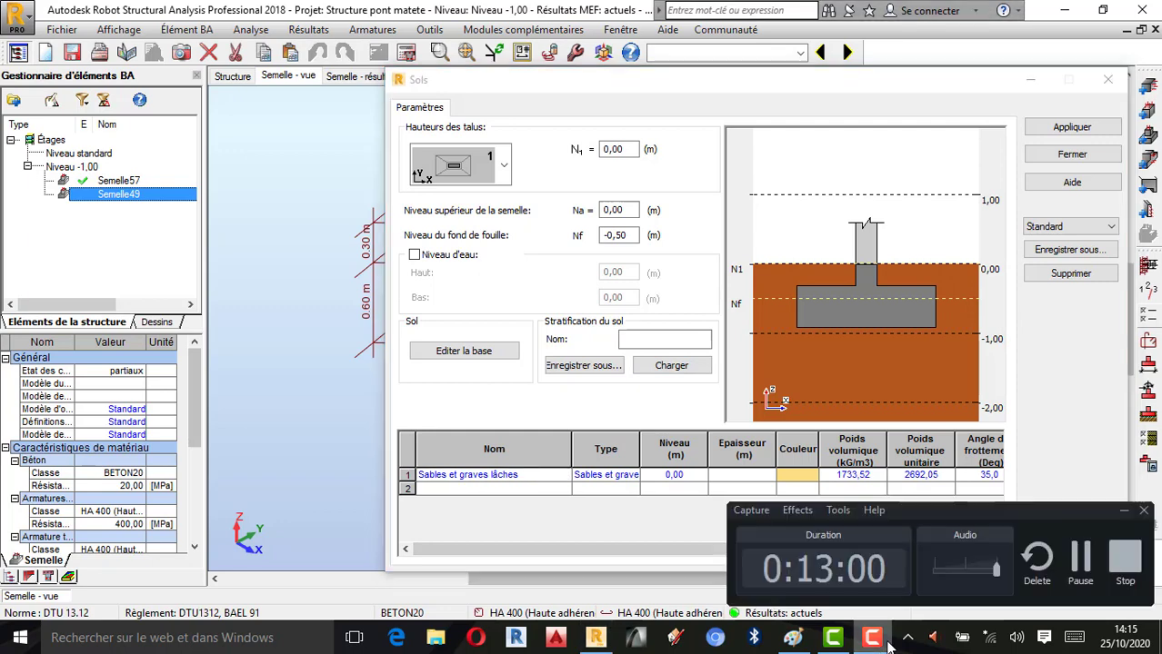
click(1082, 563)
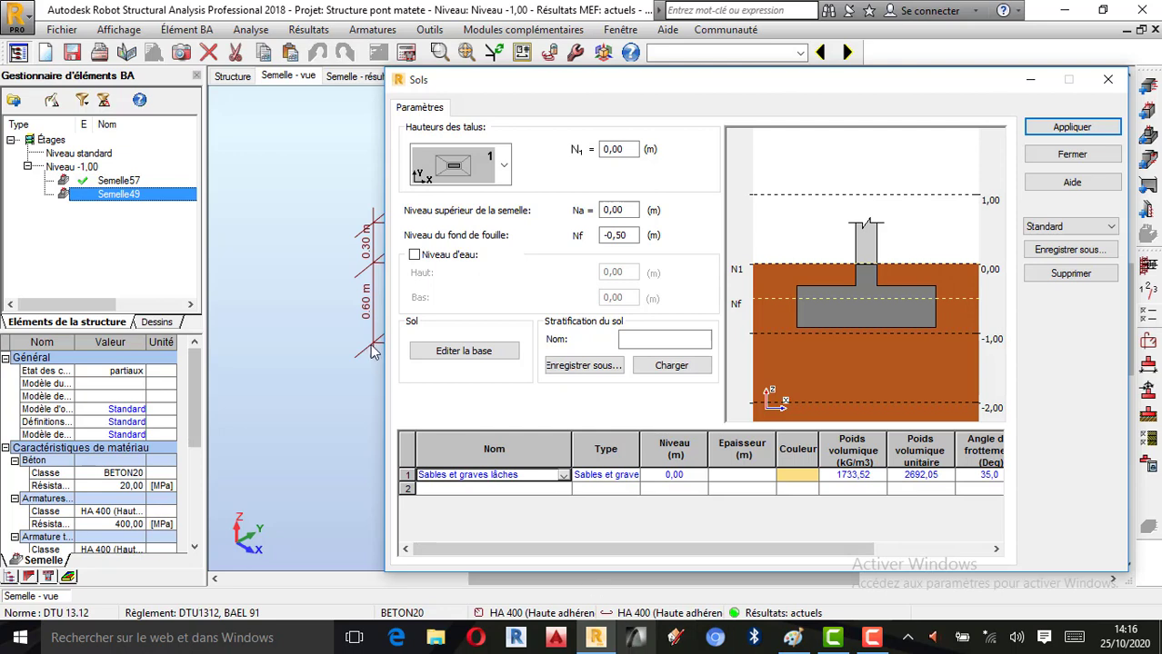
click(416, 257)
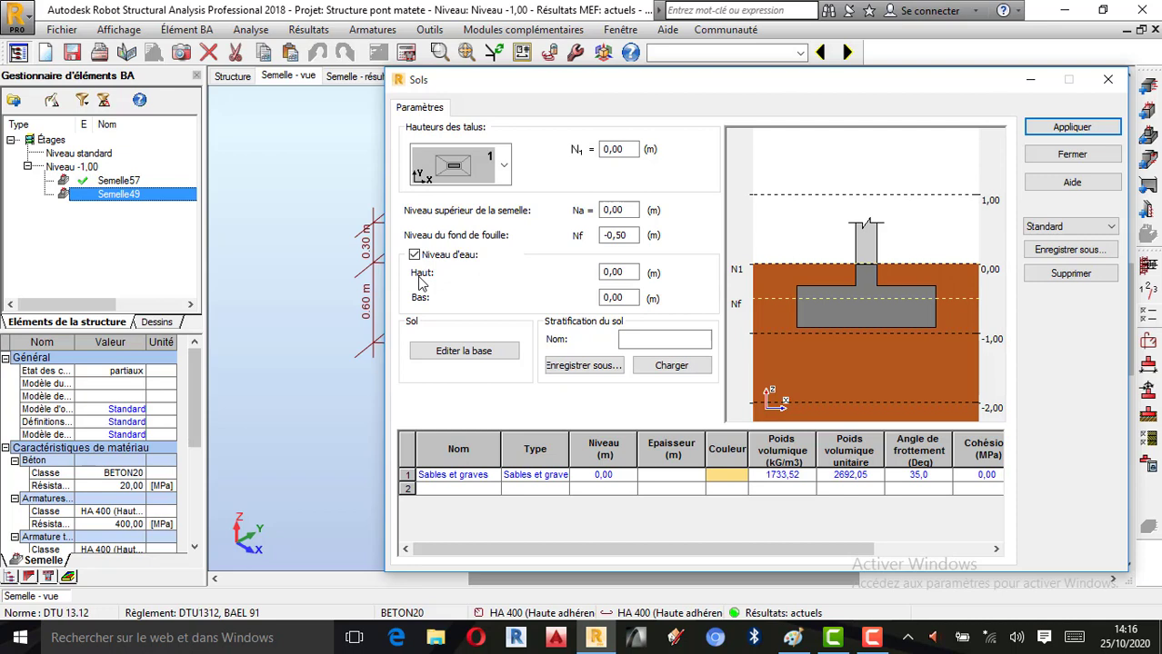
click(625, 273)
click(415, 256)
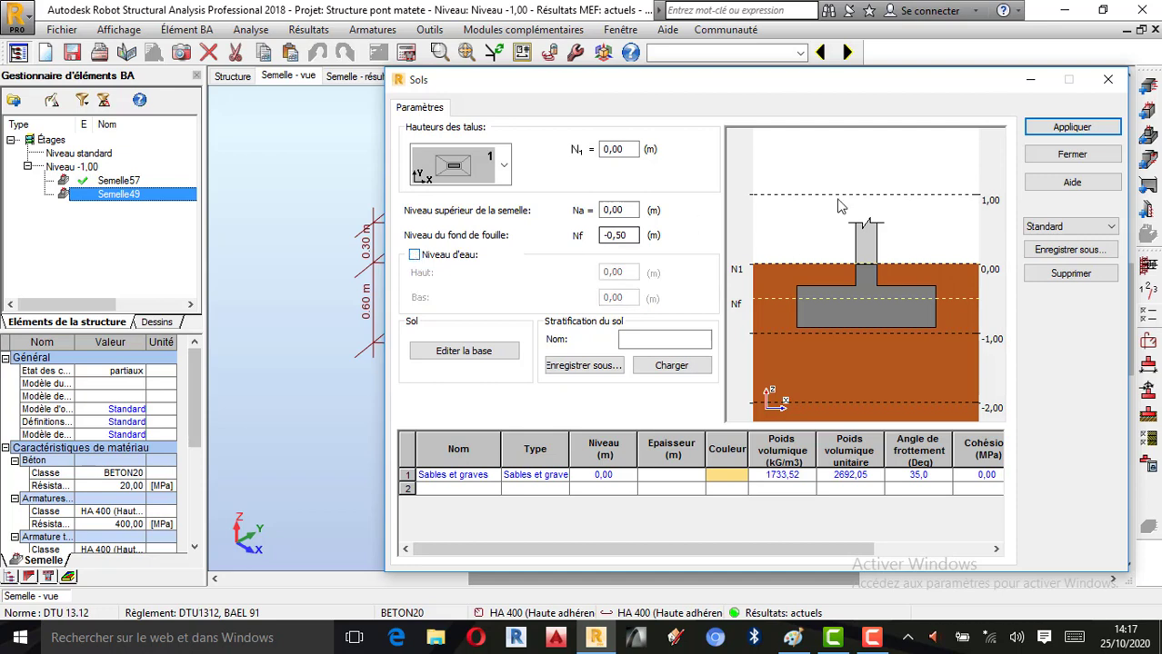
Apply the new soil parameters, recheck the saved soil definition and close it
click(1059, 130)
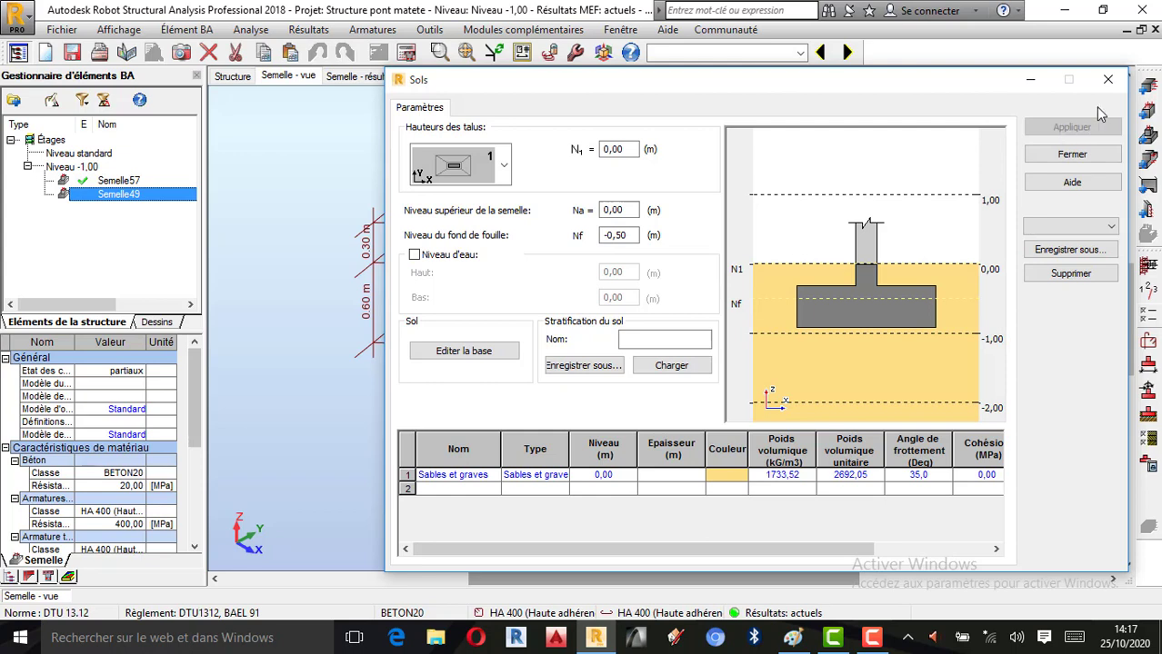
click(1107, 79)
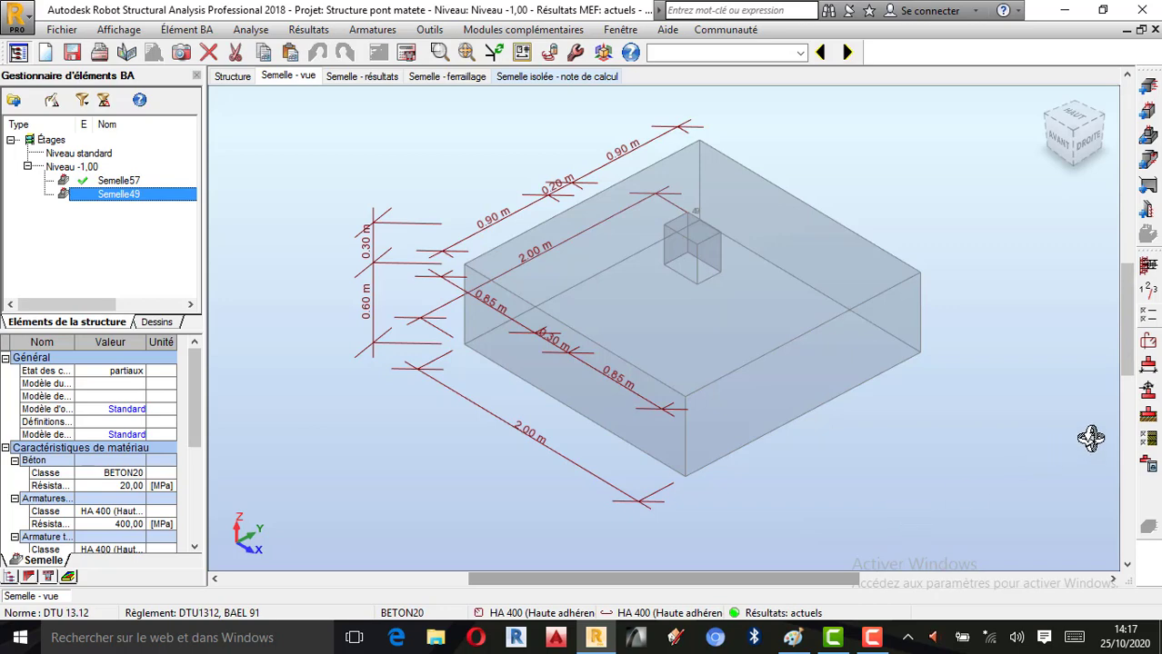
click(1149, 418)
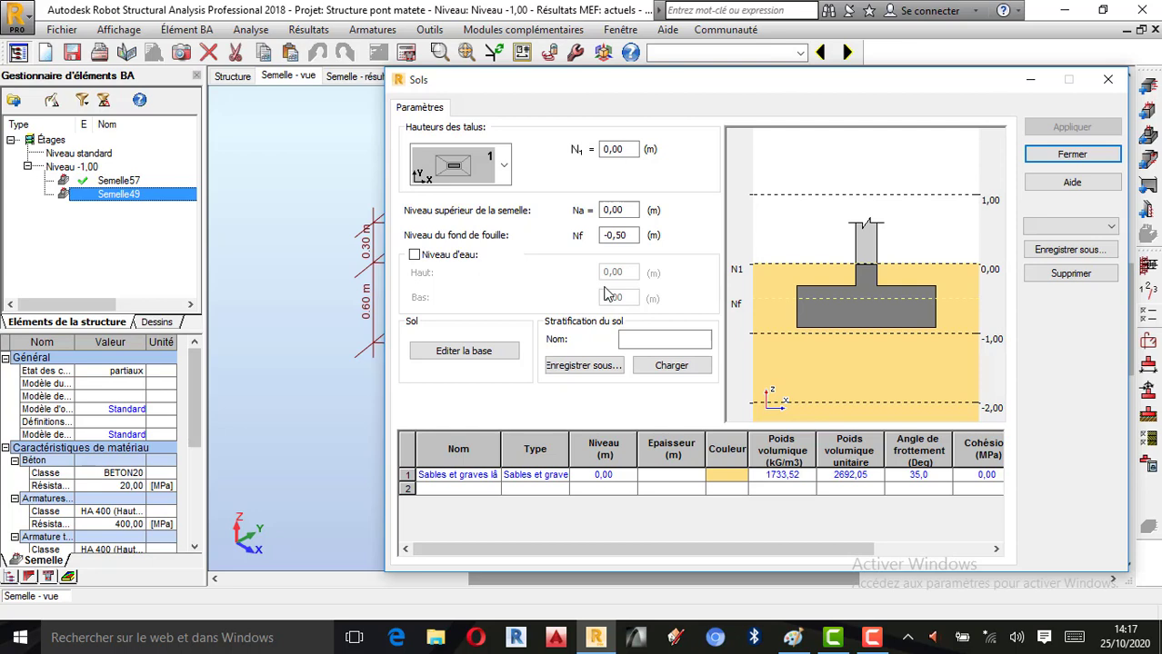
click(1104, 88)
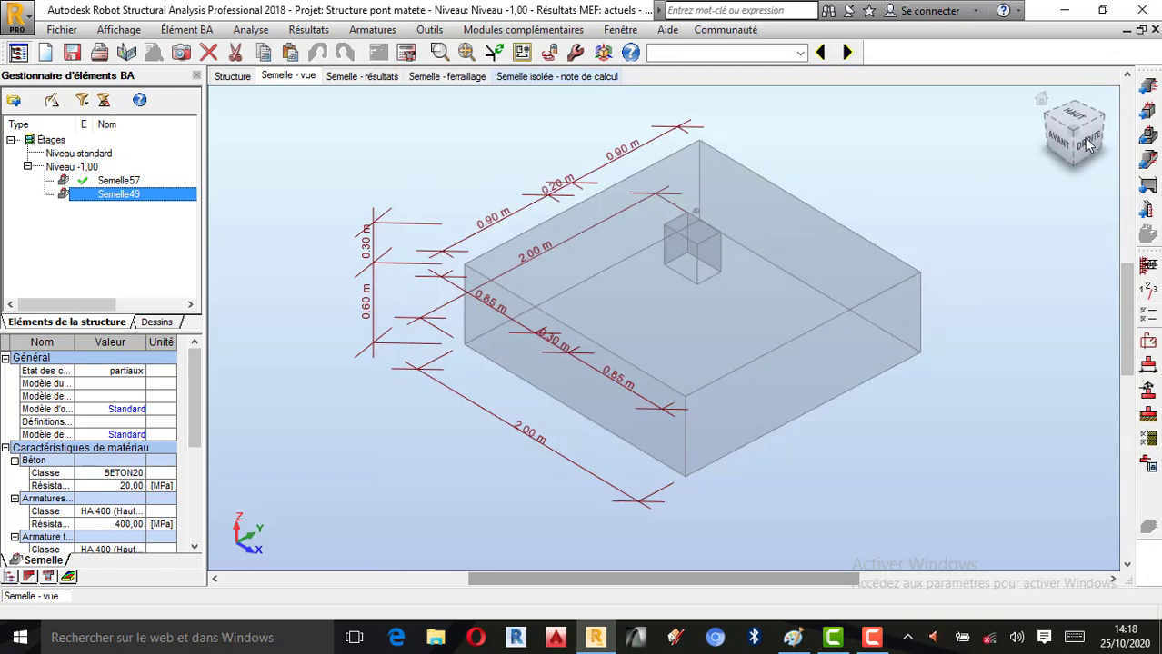
Examine the geotechnical options' safety coefficients and Contrainte settings, and recheck the footing's soil definition
click(1149, 442)
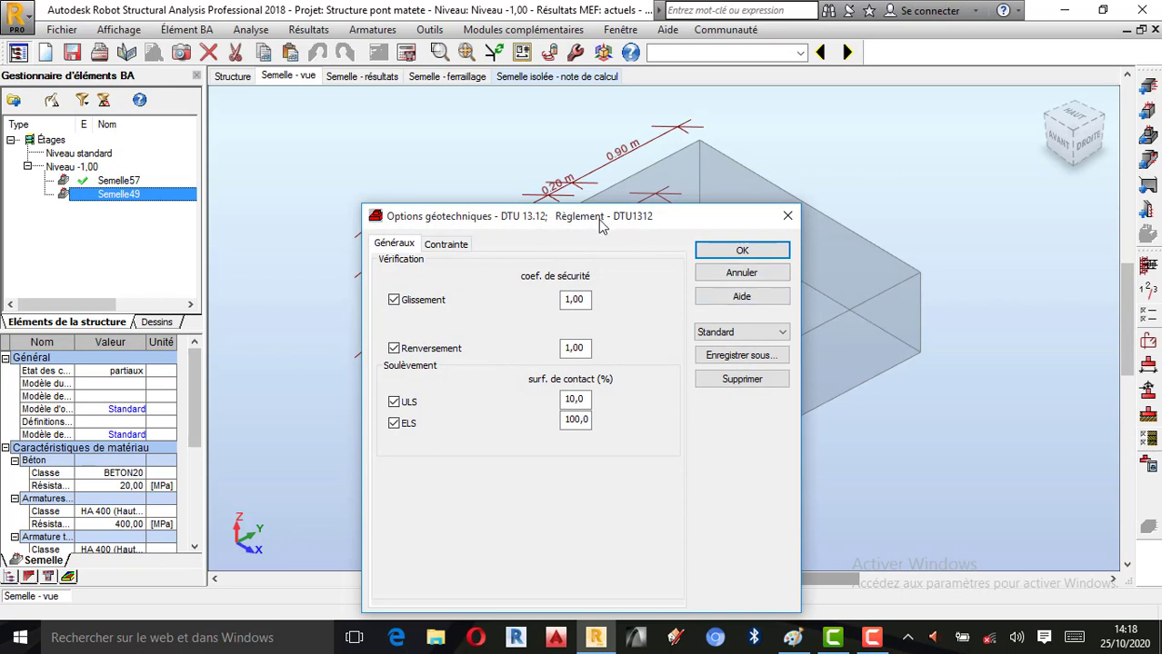
drag(599, 218, 573, 153)
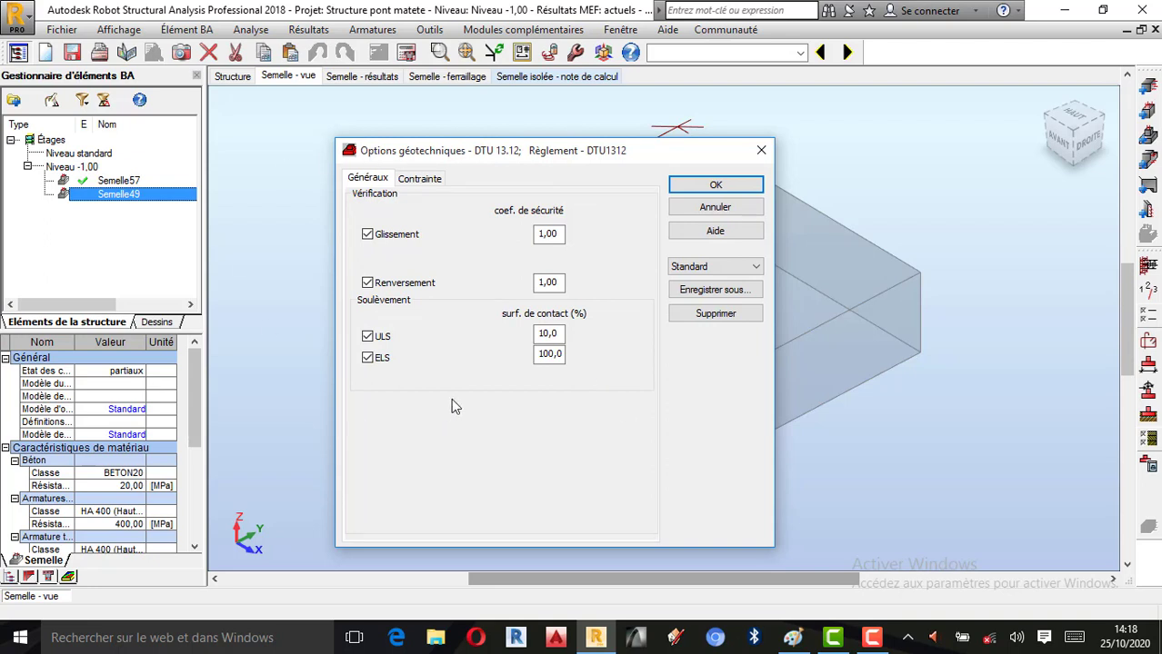
click(552, 233)
click(560, 282)
click(427, 180)
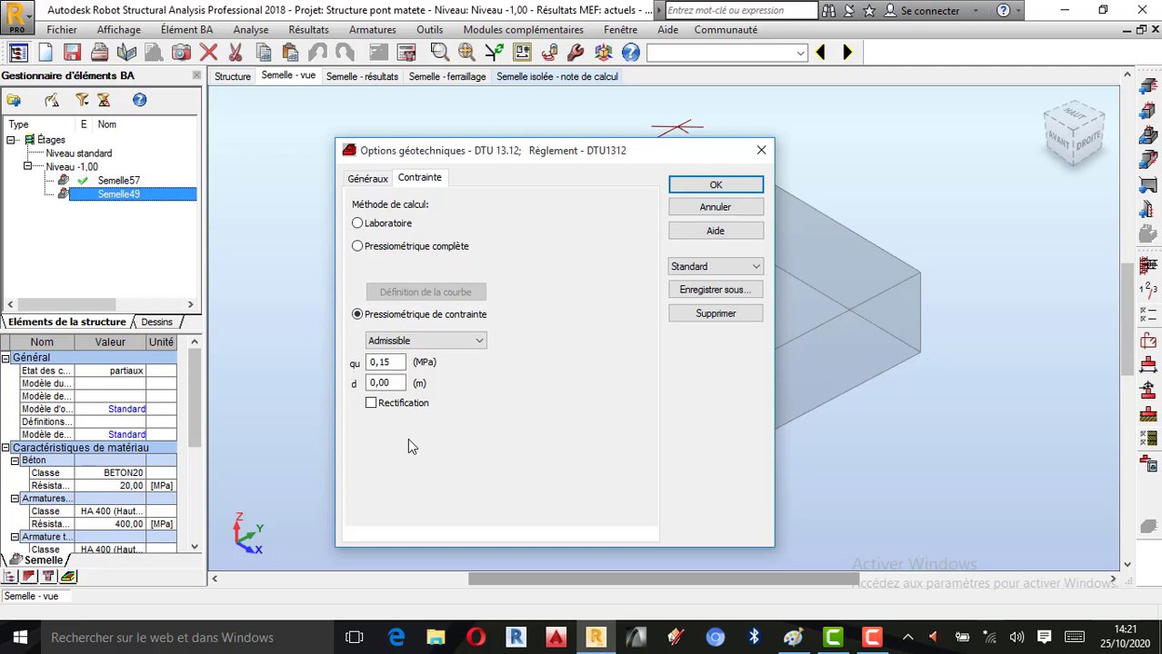
click(760, 152)
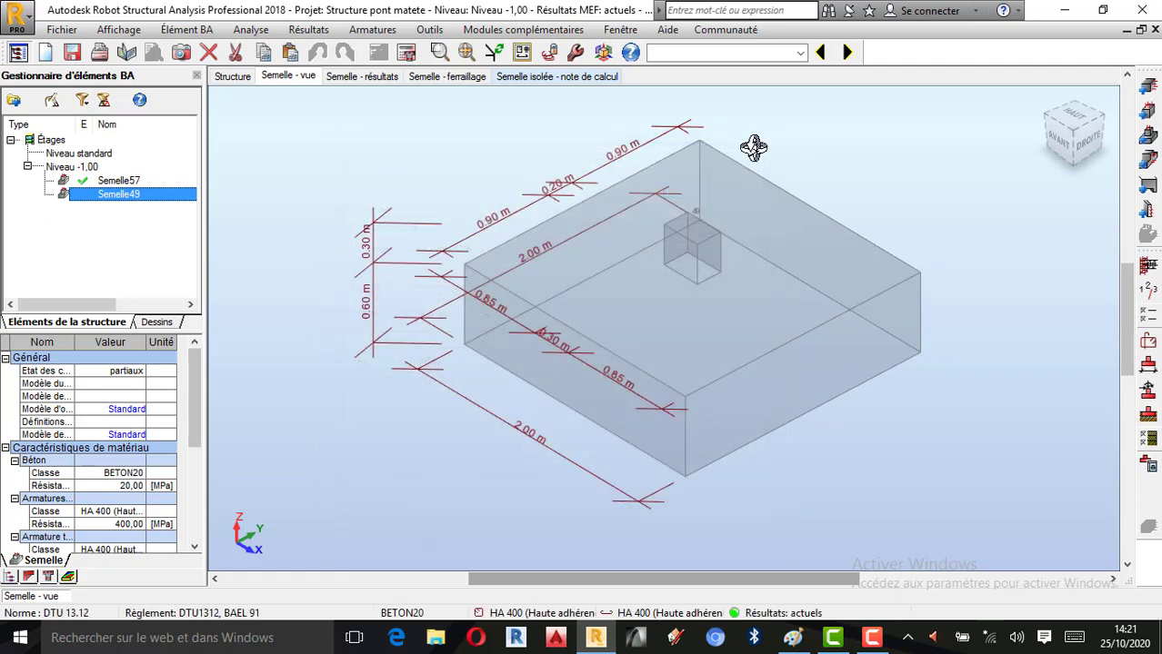
click(1150, 418)
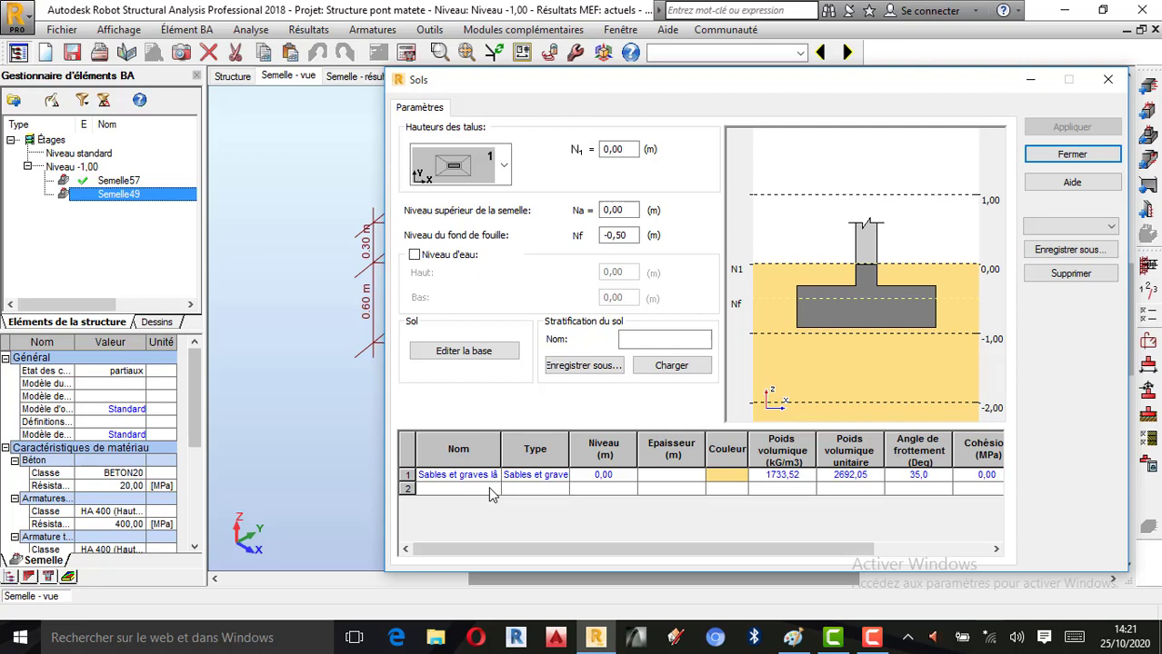
click(1108, 82)
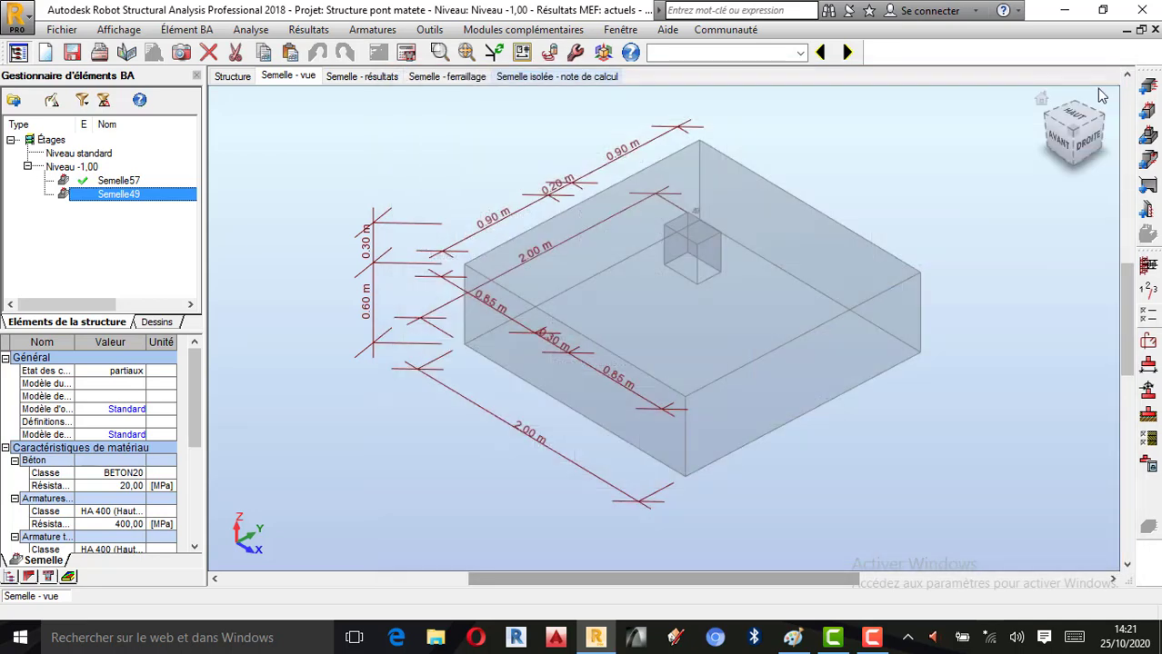
In the geotechnical options' Contrainte settings, try the Laboratoire and Pressiométrique complète calculation methods
click(1150, 444)
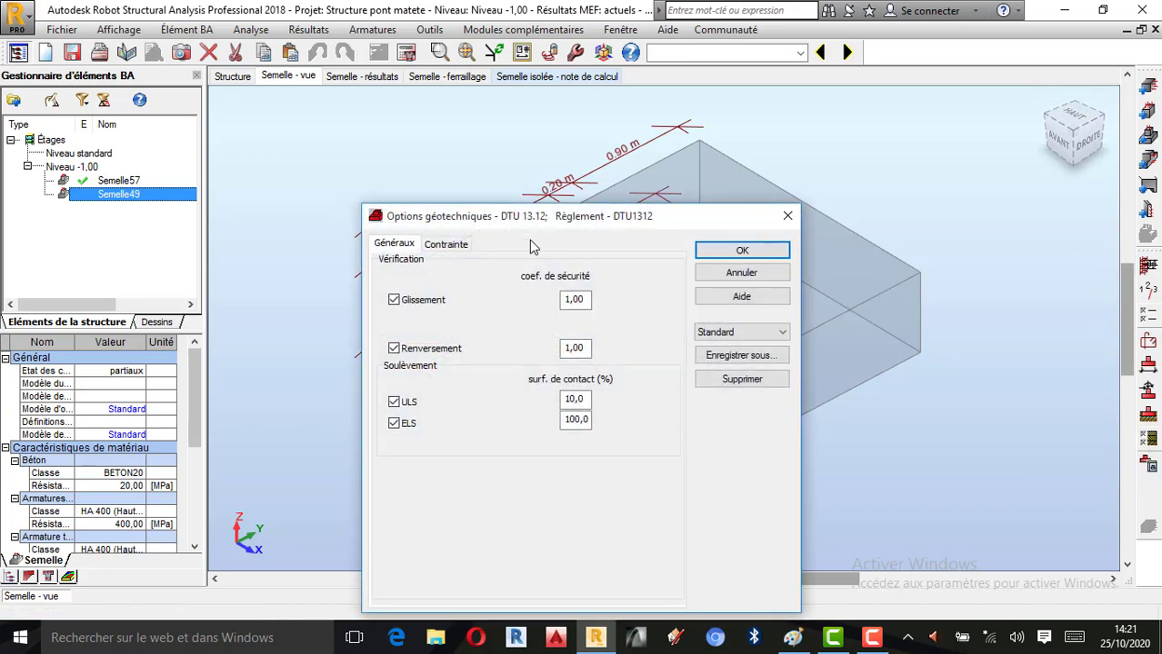
click(458, 242)
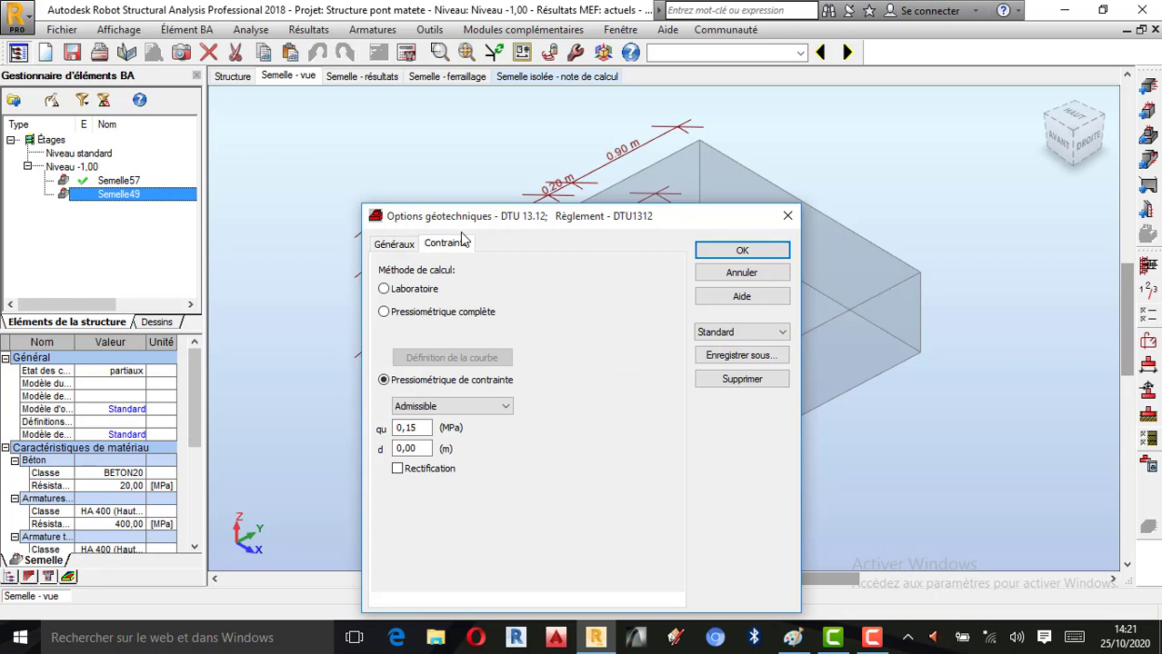
click(384, 289)
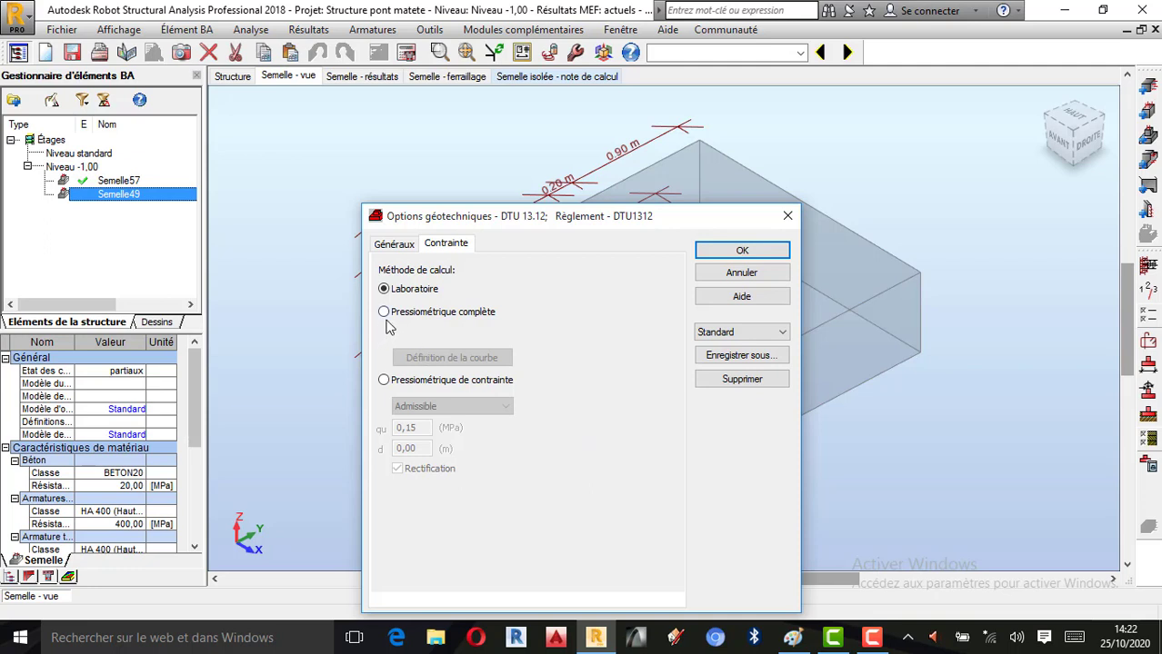
click(879, 642)
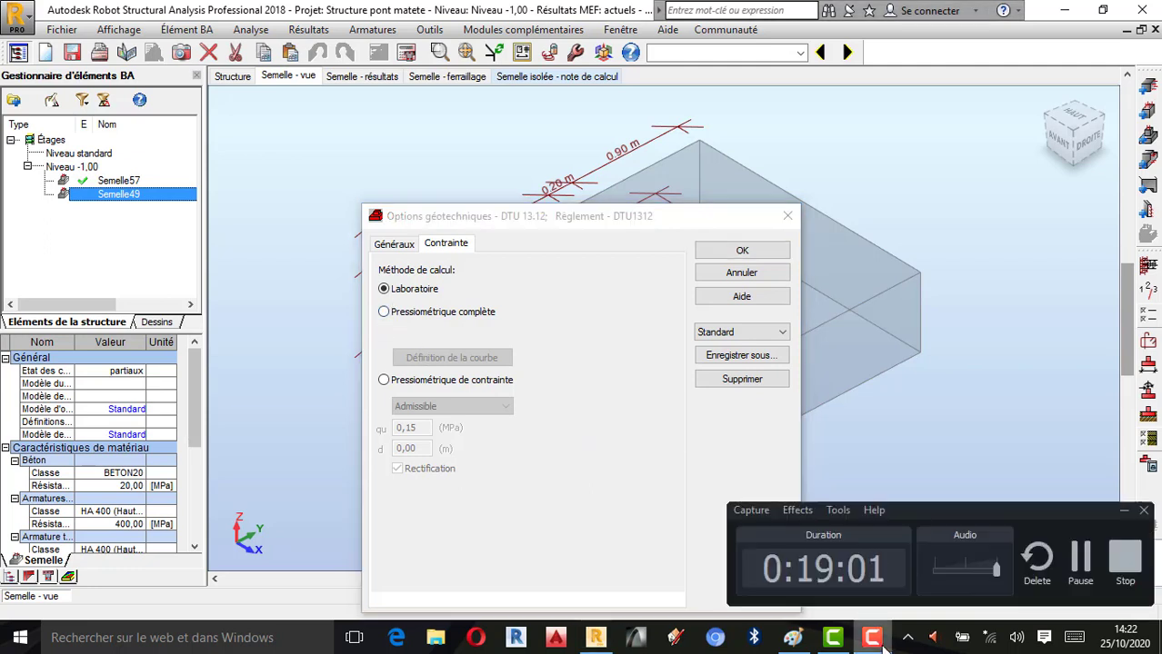
click(943, 414)
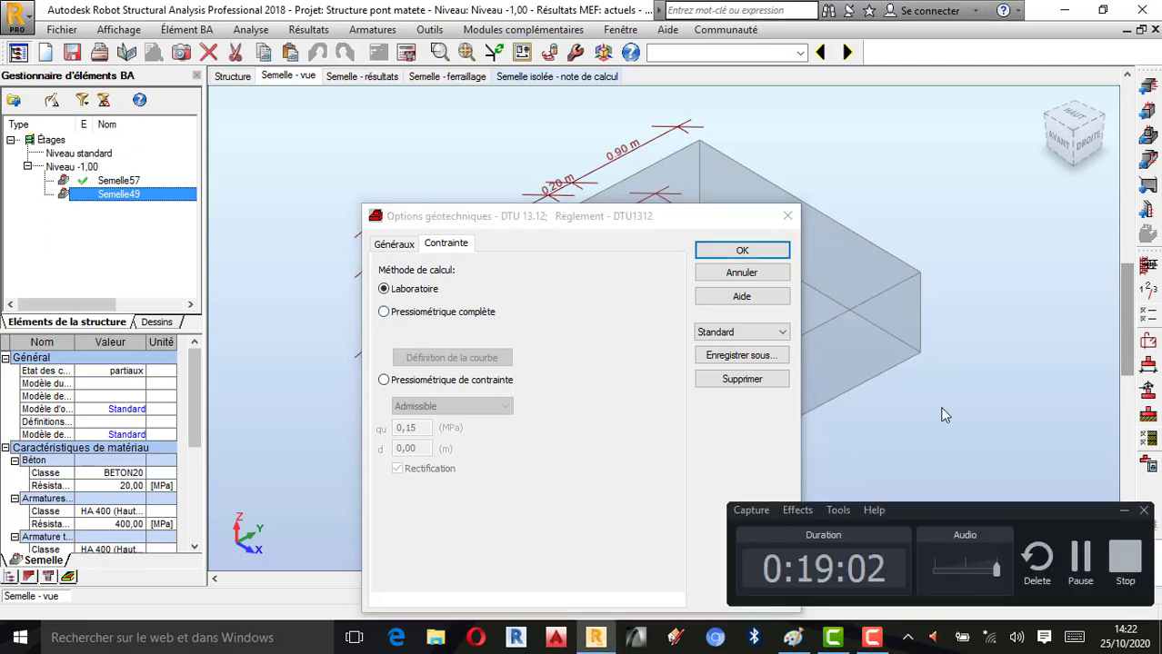
click(1125, 512)
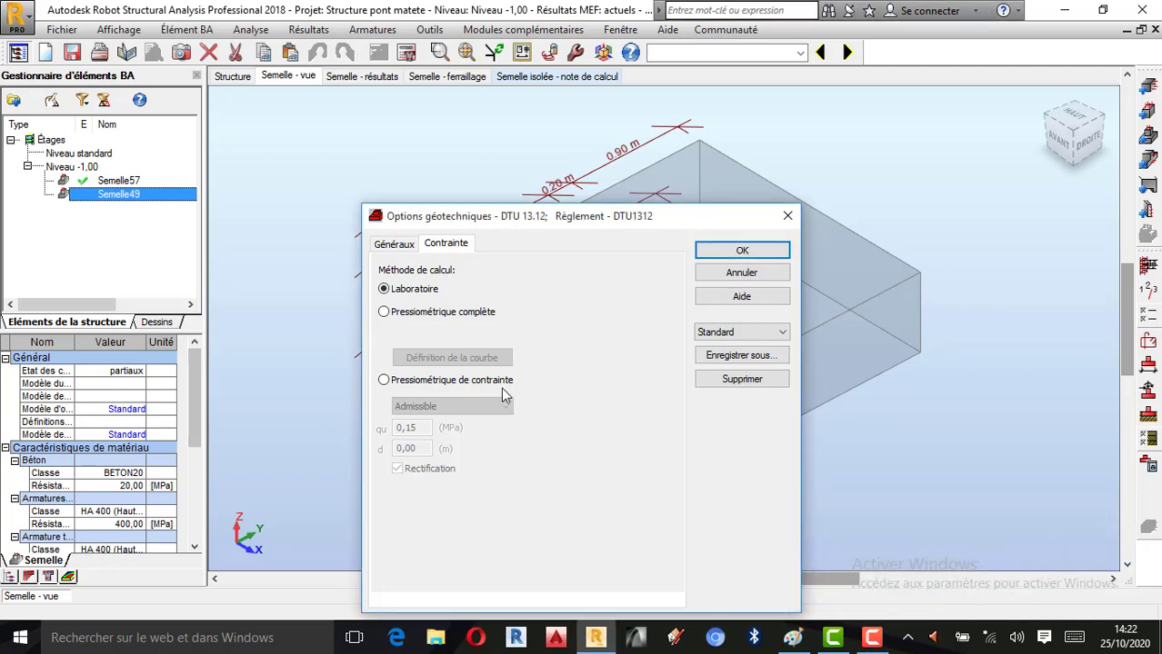
click(385, 312)
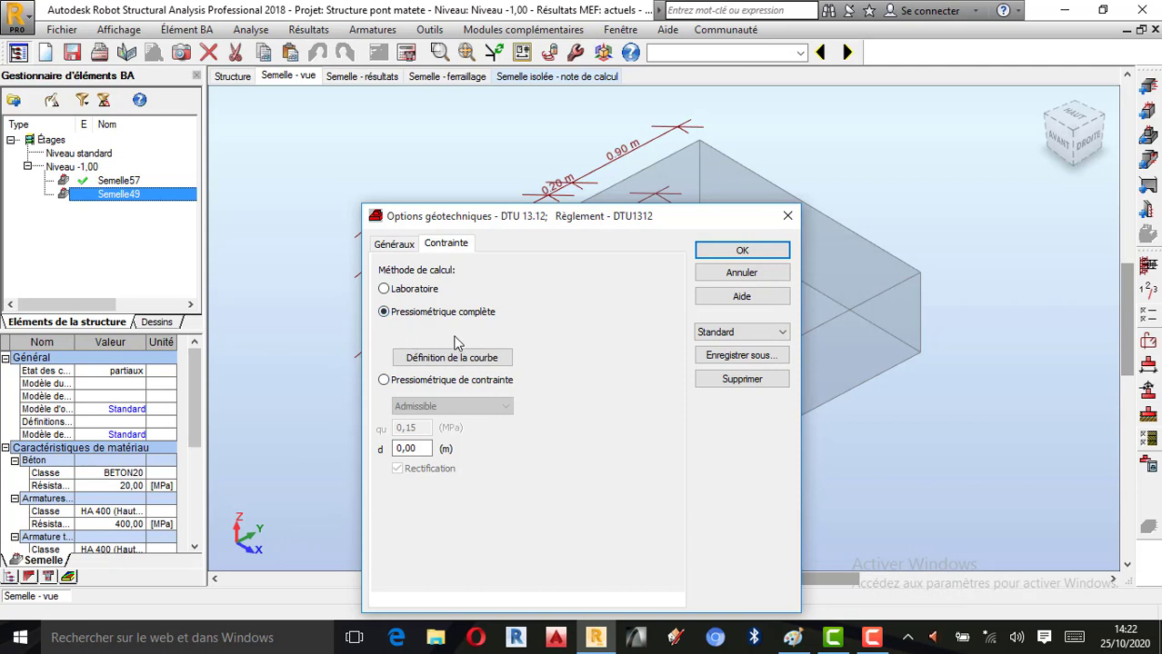
Set the geotechnical calculation method to Pressiométrique de contrainte with ELU and a qu of 0,30 MPa, and apply the options
click(383, 380)
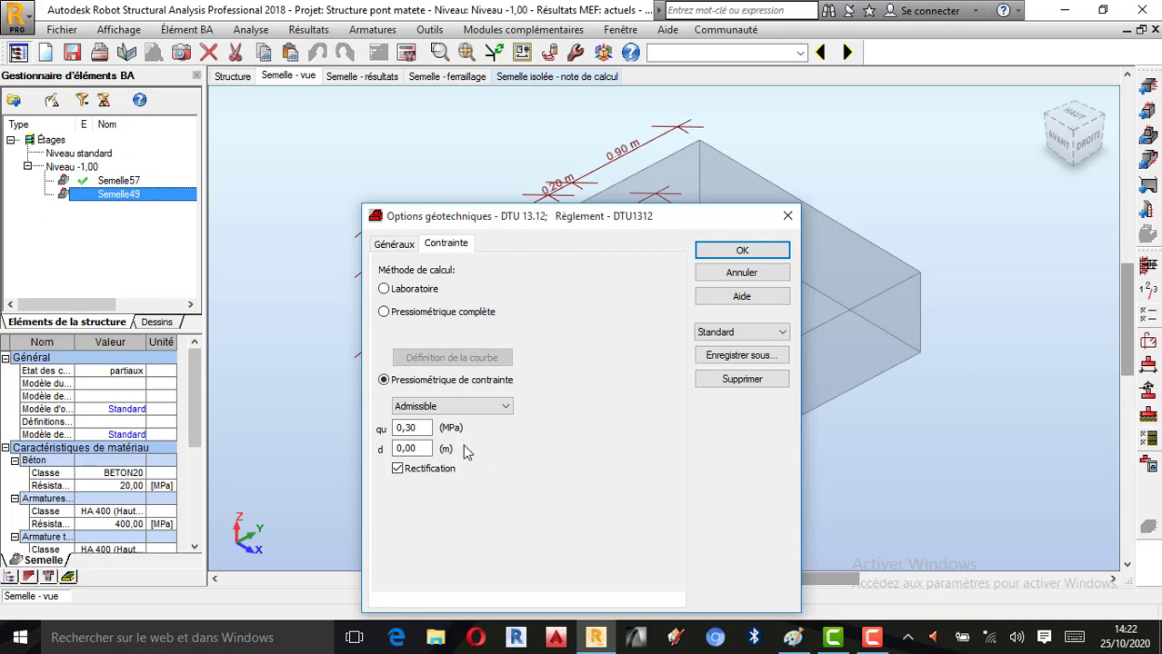
double_click(425, 429)
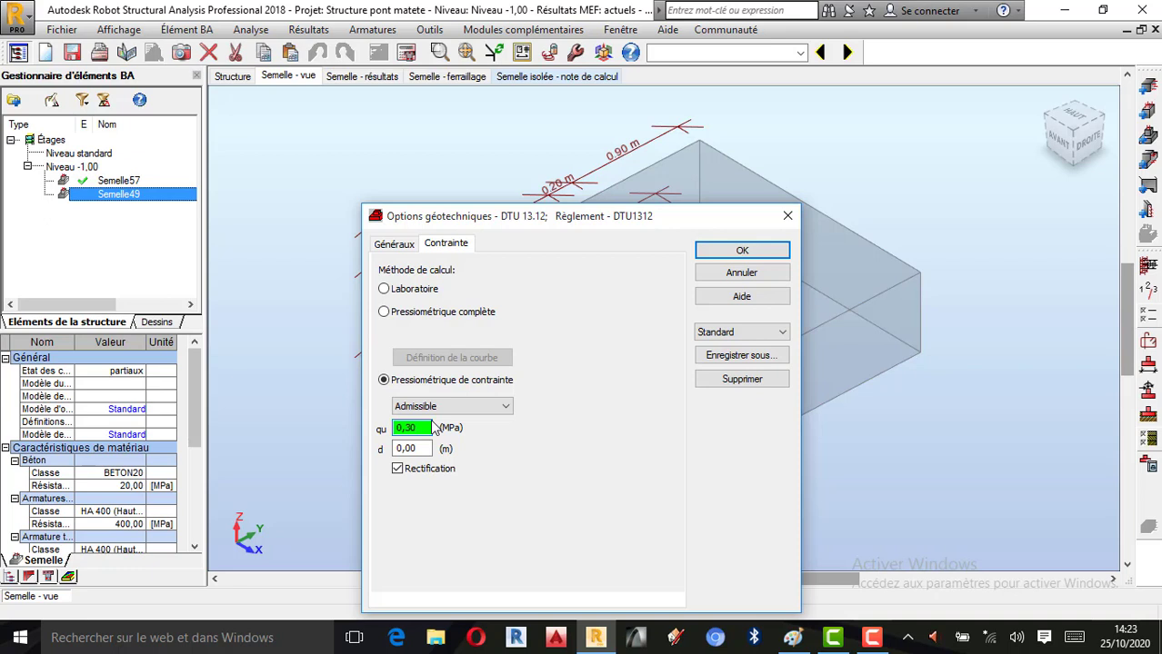
click(506, 408)
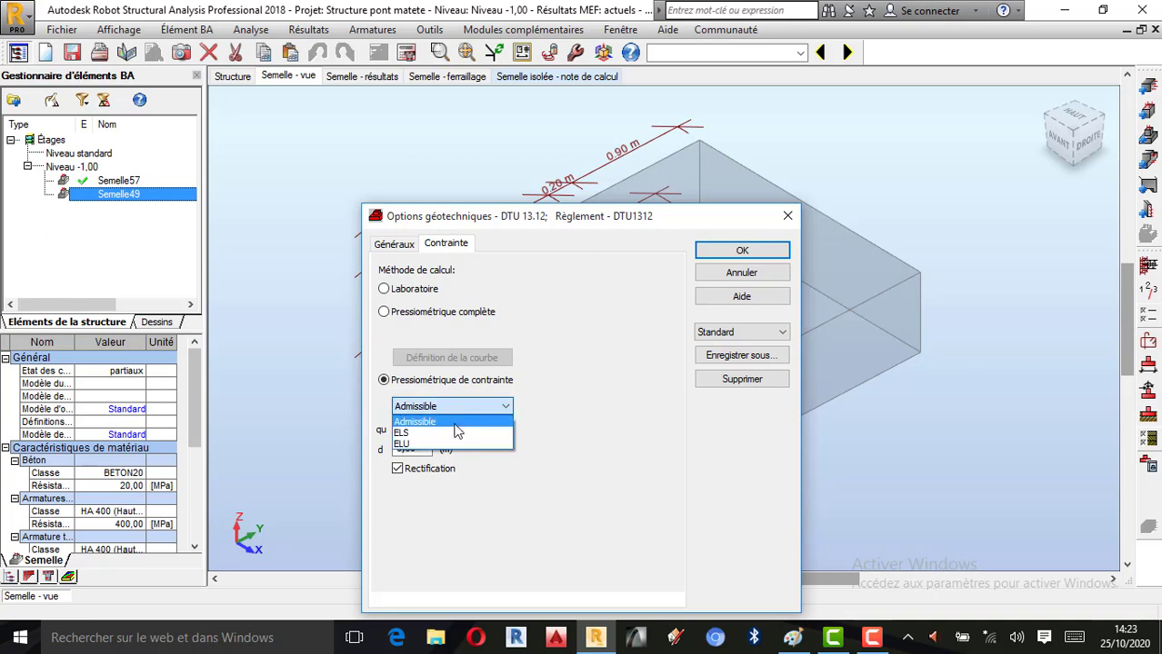
click(421, 444)
click(426, 427)
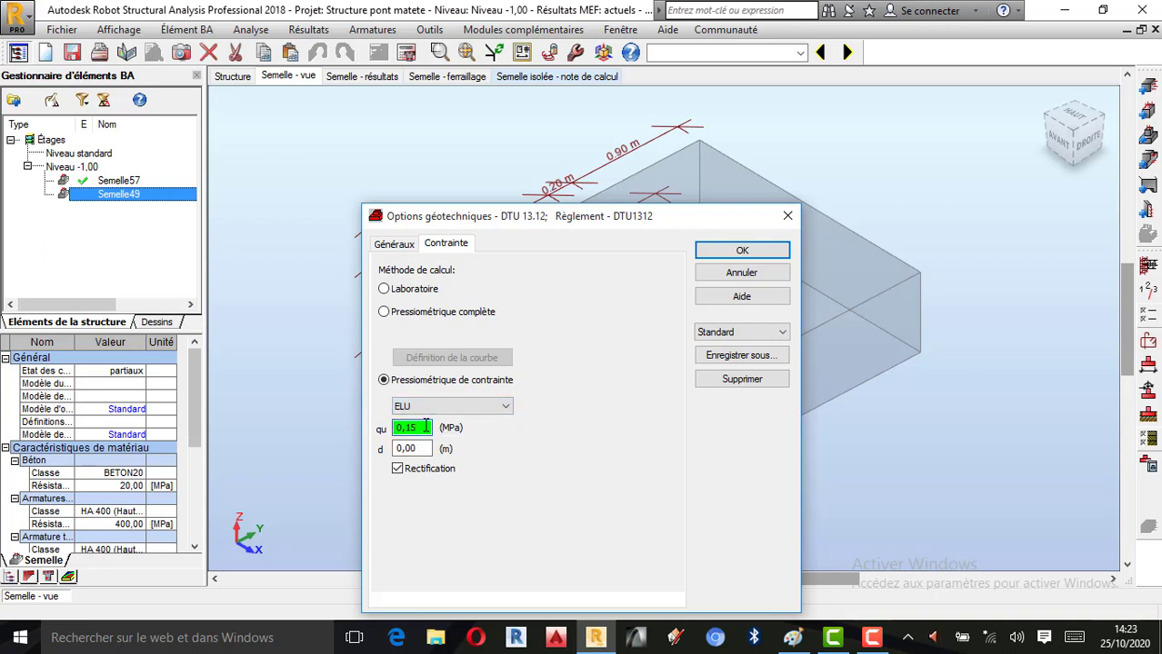
text(0,30)
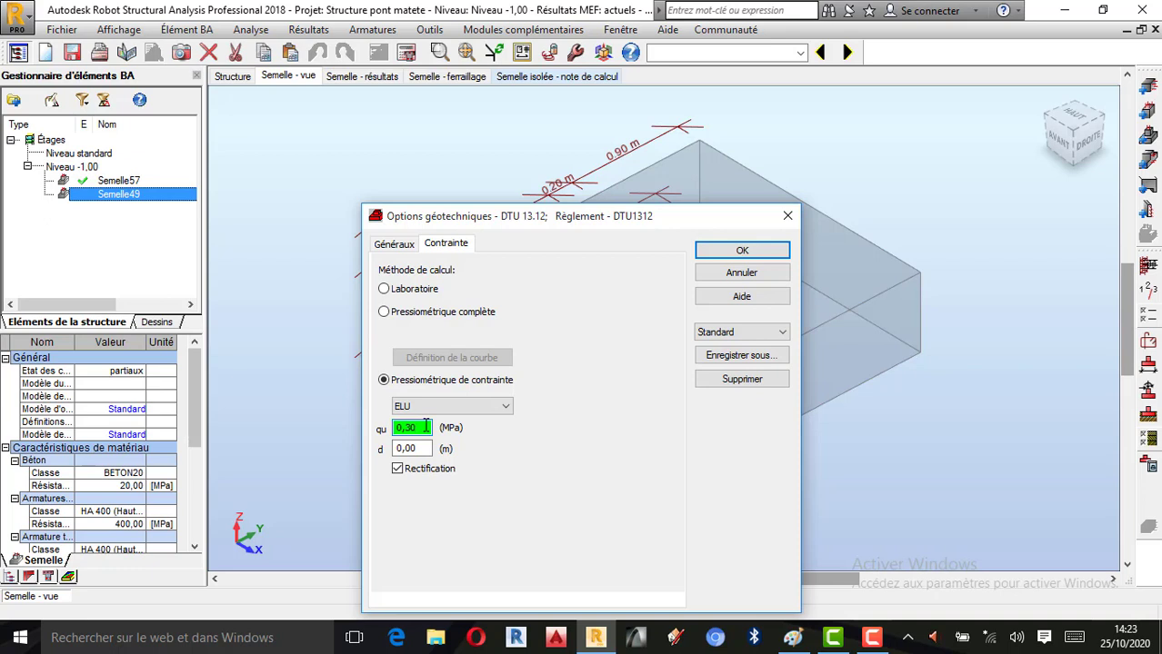
click(742, 252)
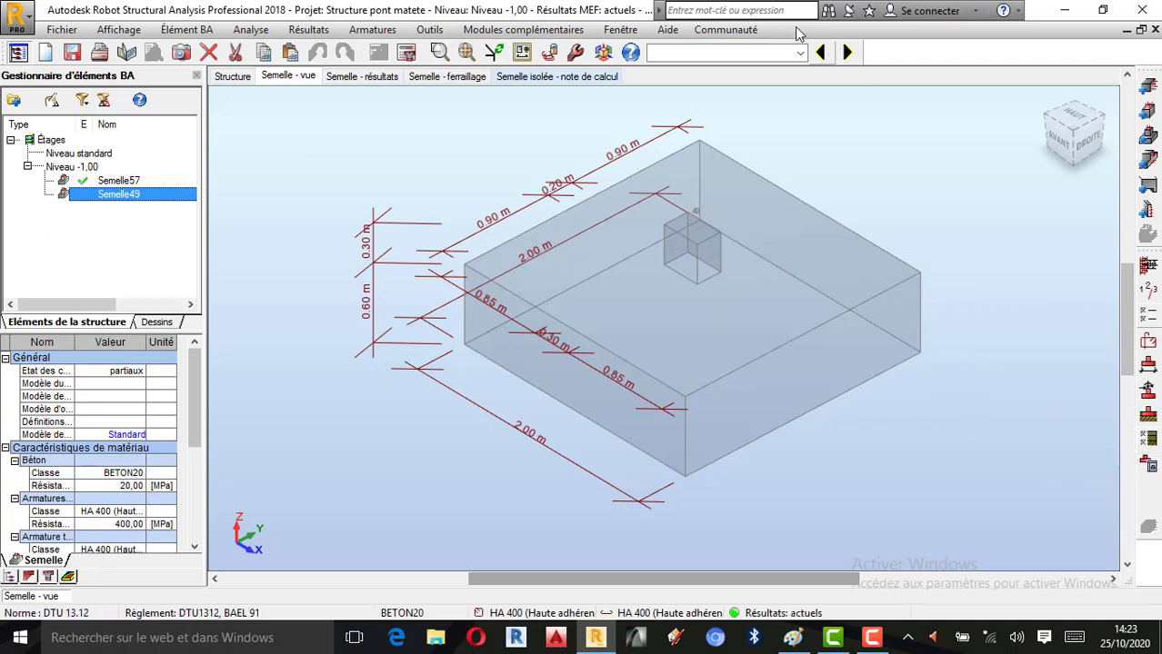
In the drawing parameters' bar description, enable Nombre + diamètre, Longueur, Espacement and the description of longitudinal reinforcement in the section
click(250, 29)
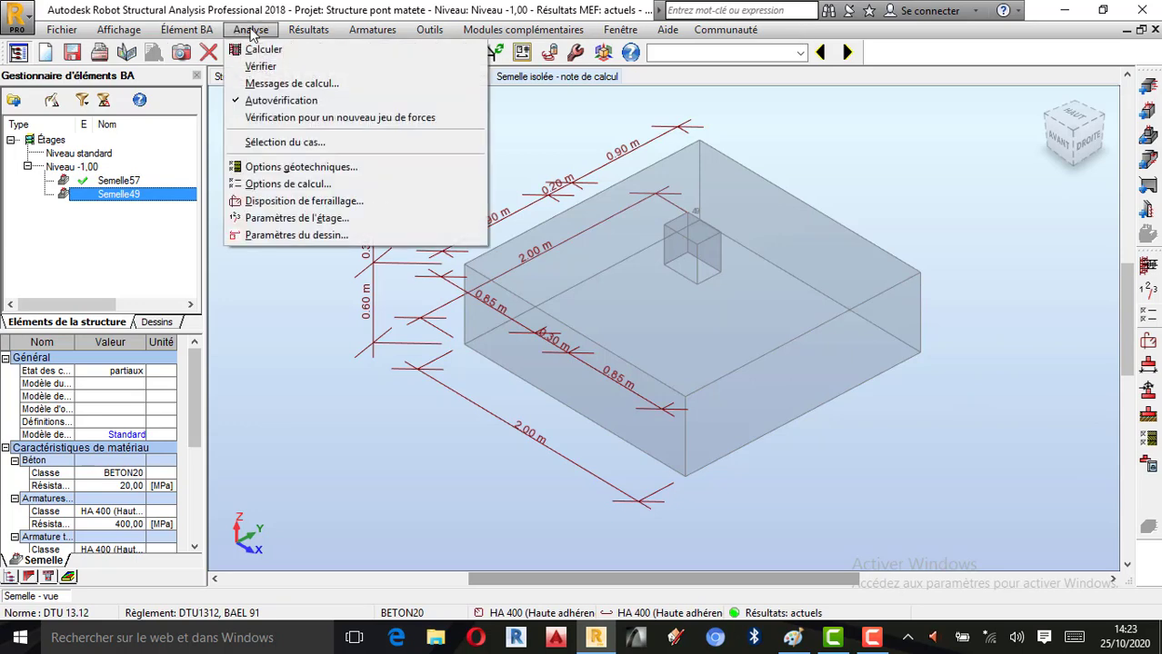
click(296, 235)
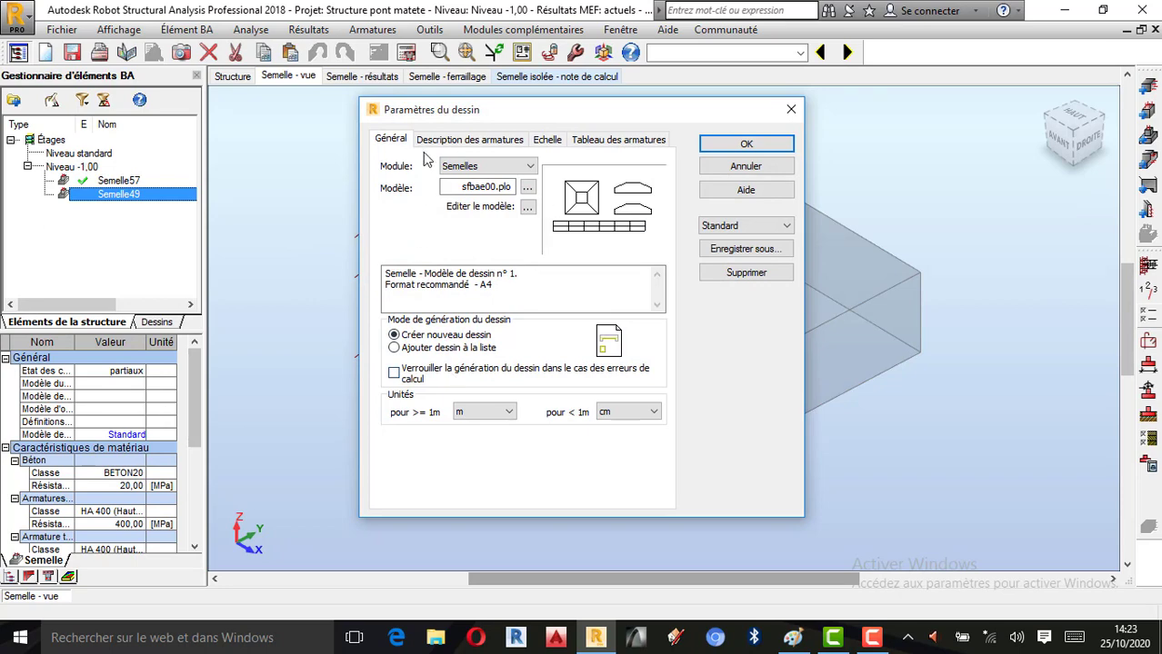
click(444, 144)
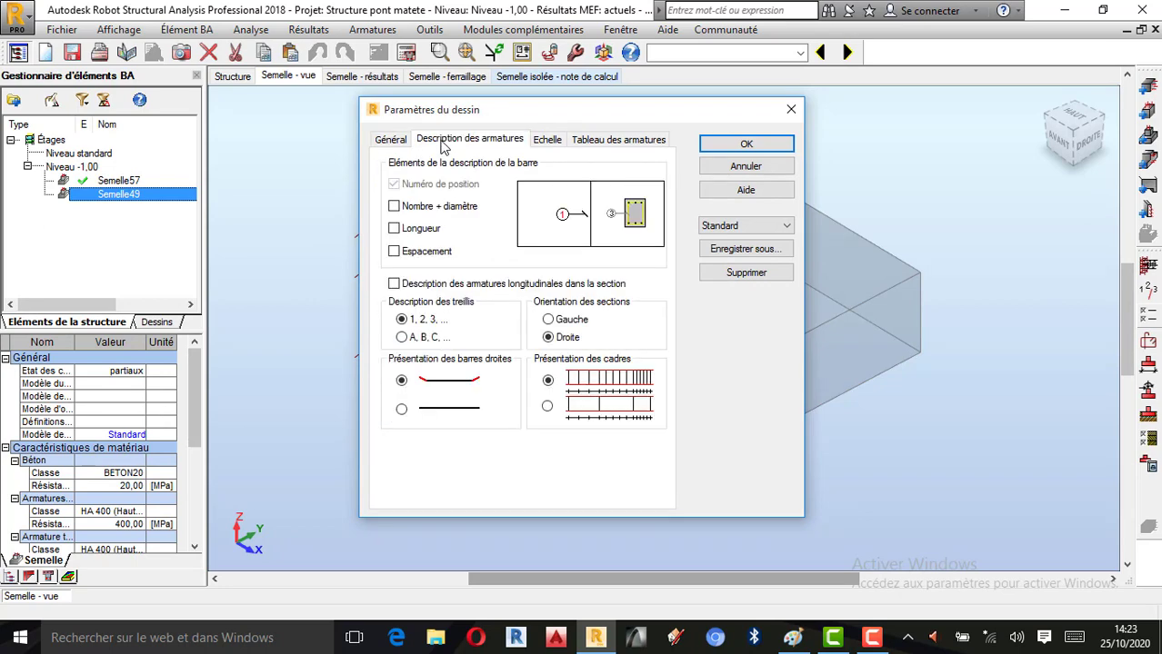
click(394, 206)
click(394, 229)
click(395, 251)
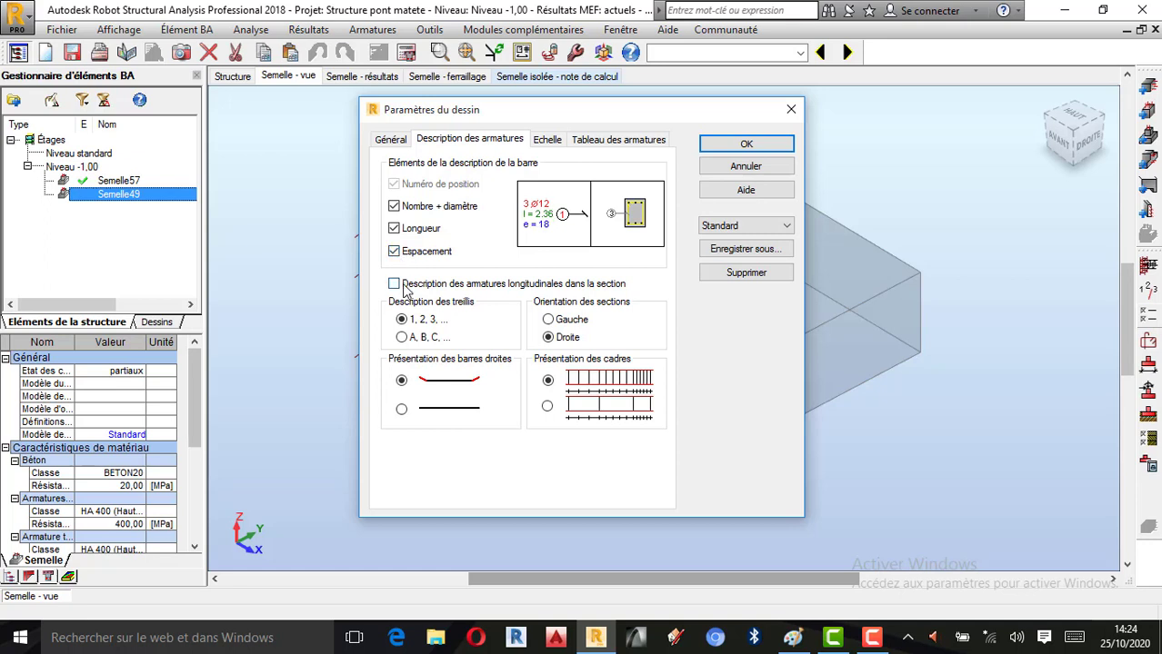
click(394, 285)
Check the drawing scale settings, add Nombre de pièces and Type d'acier to the reinforcement table, and apply the drawing parameters
click(548, 140)
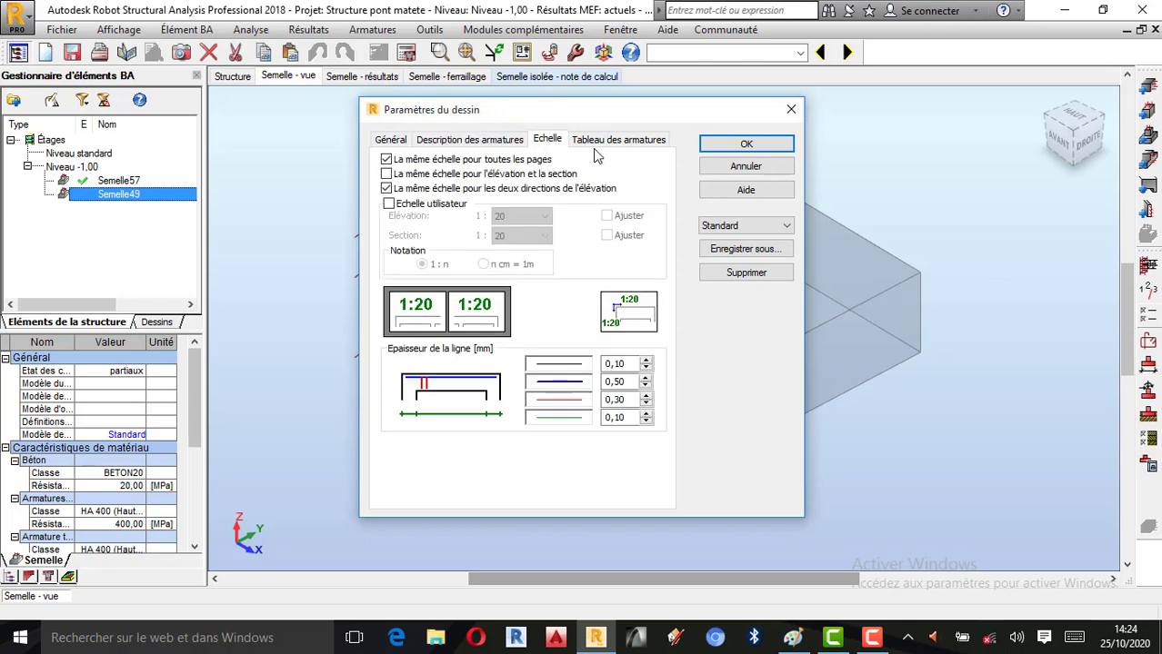
click(596, 143)
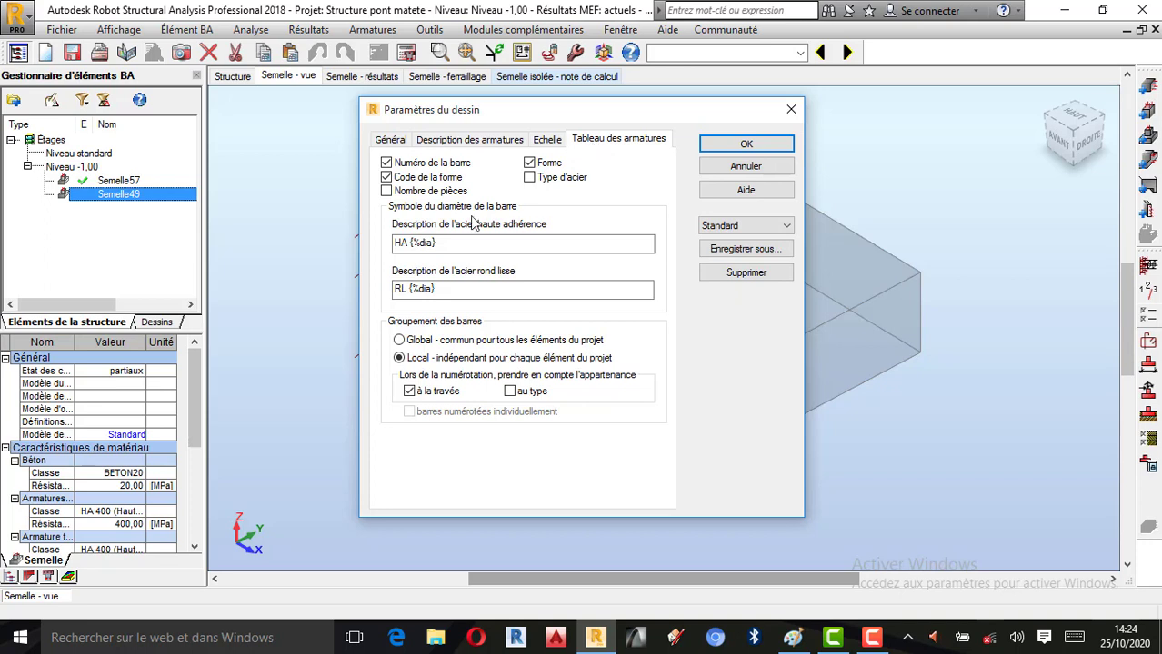
click(390, 192)
click(548, 179)
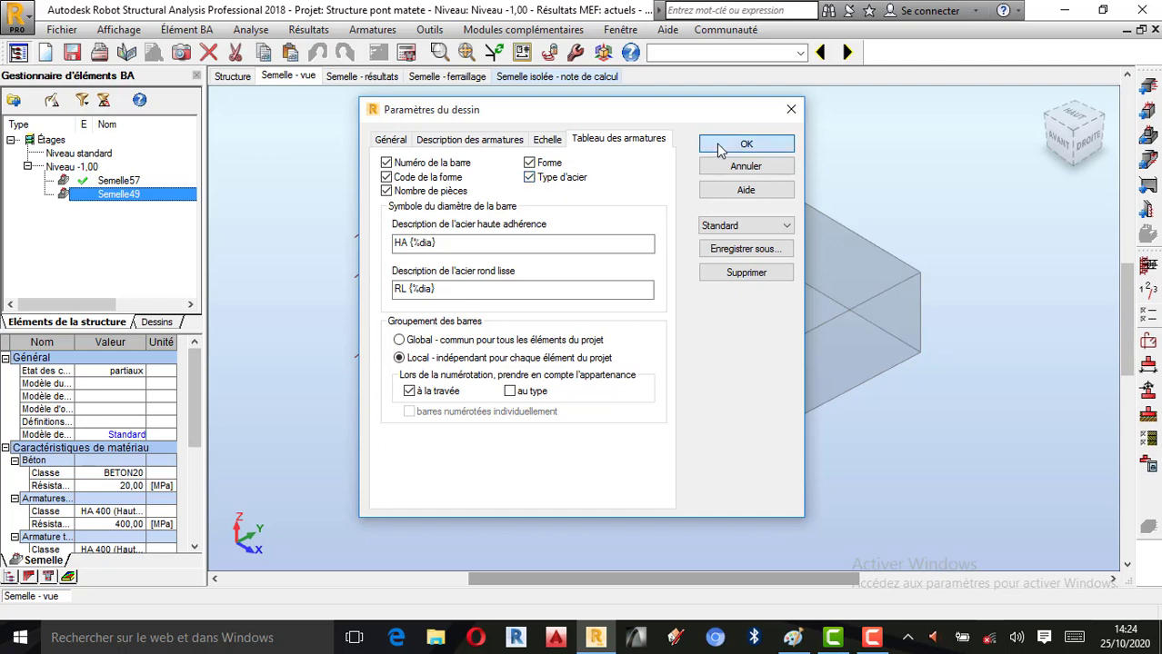
click(721, 147)
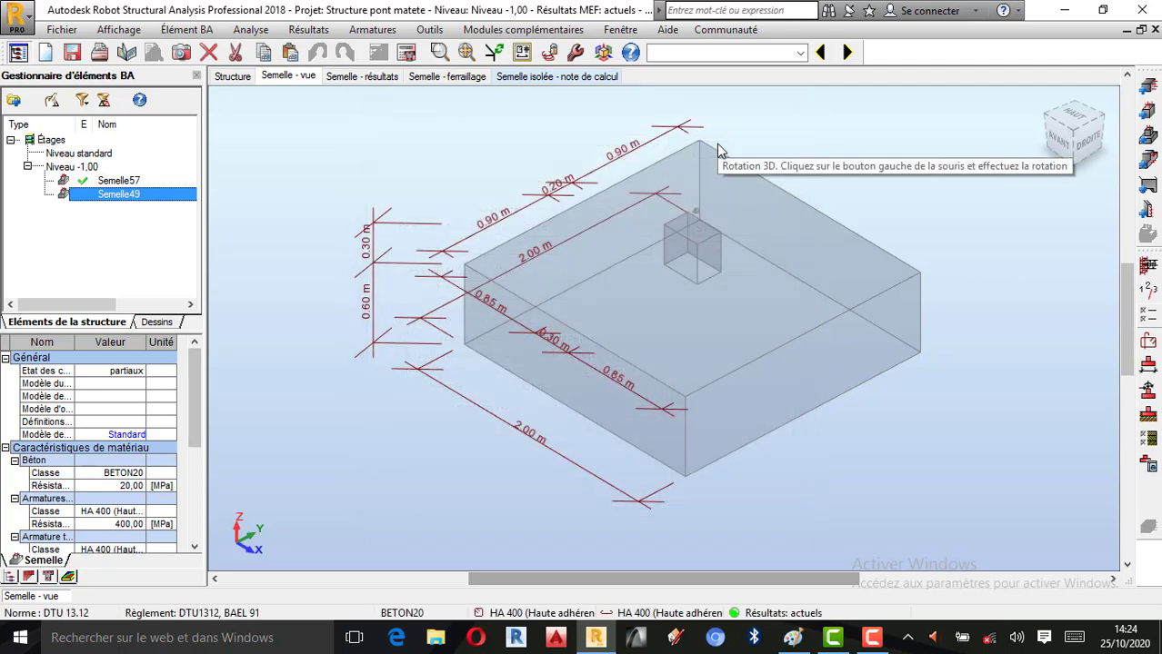
Save the project under the new name Formation on the Bureau (desktop) in ROBOT format
click(62, 29)
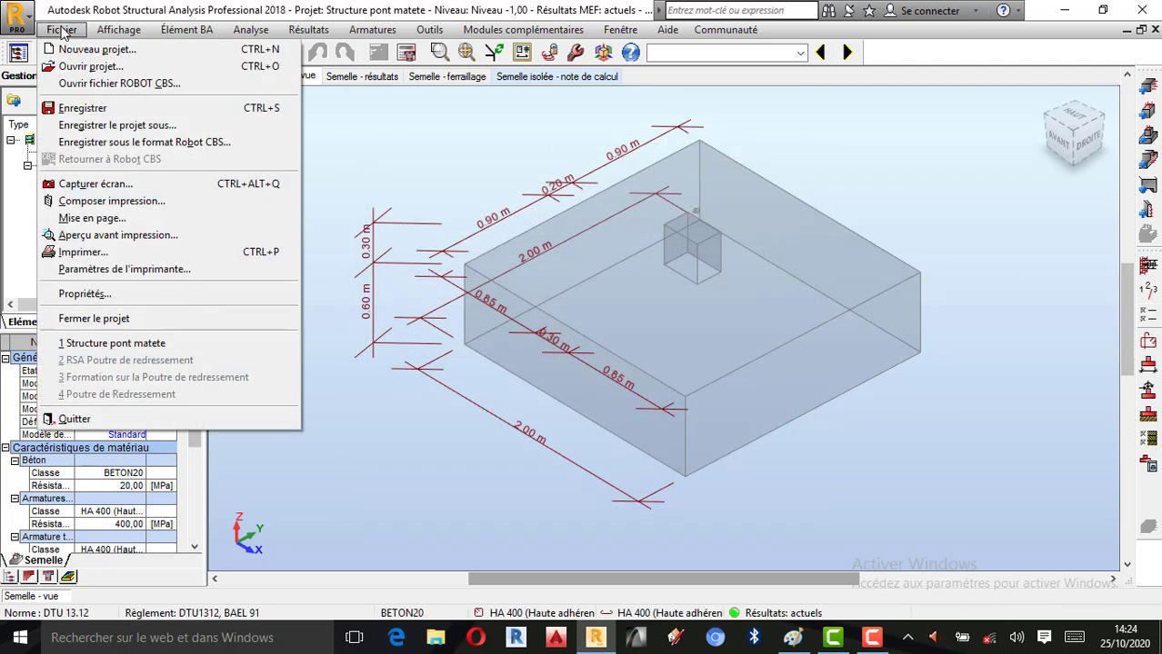
click(123, 126)
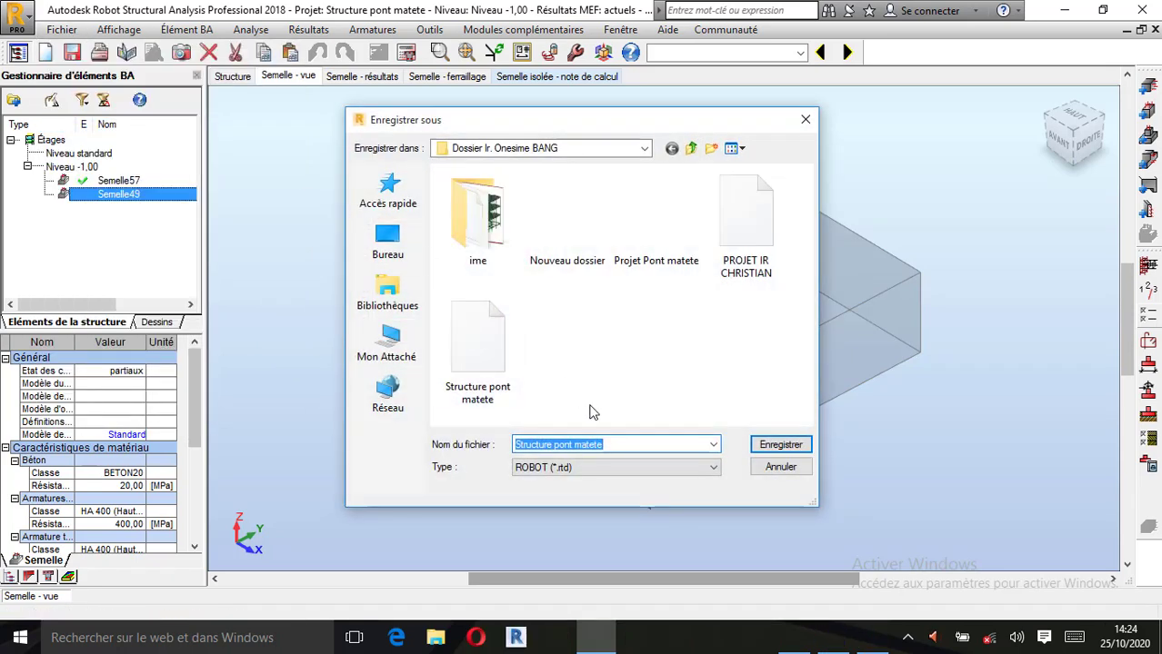
click(379, 253)
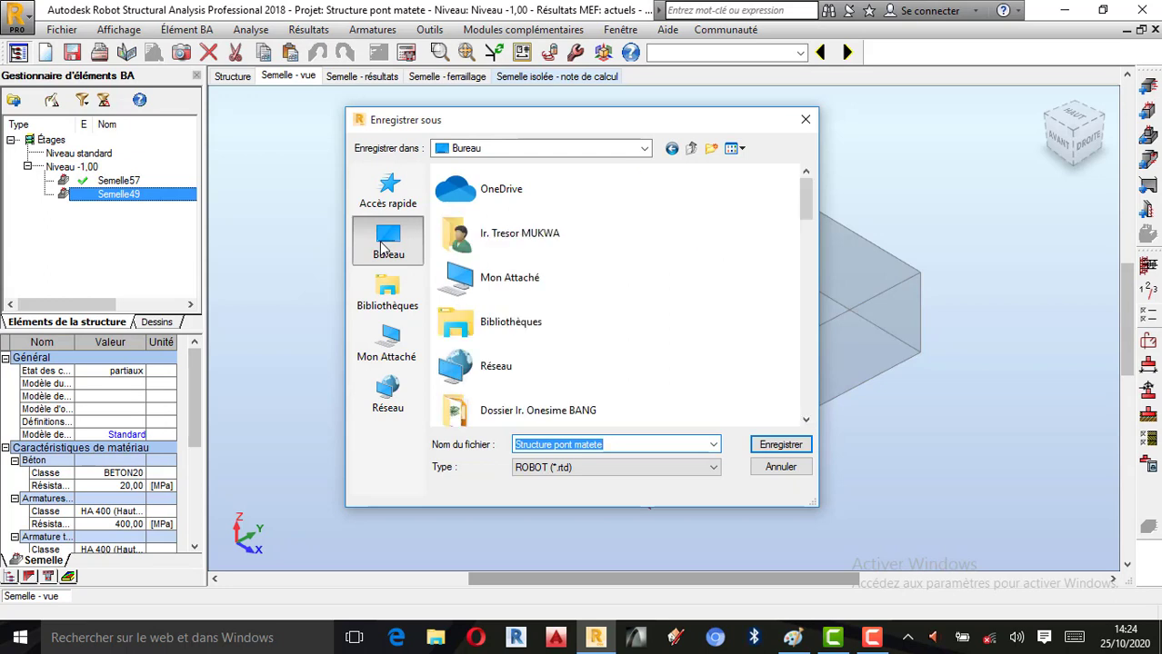
click(612, 444)
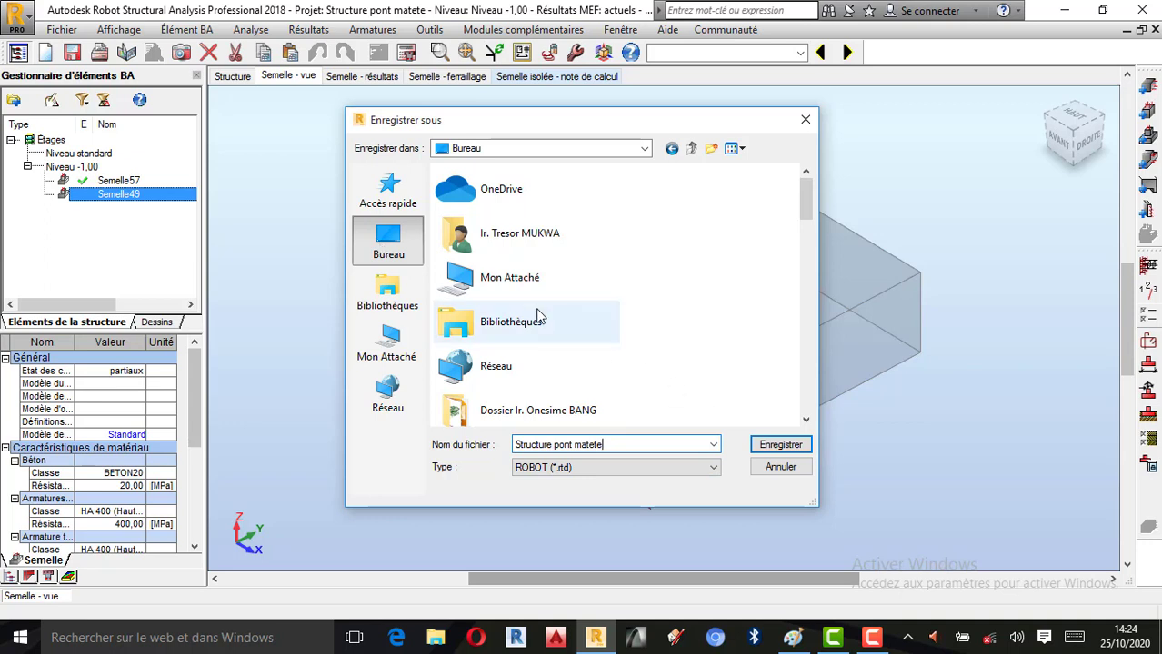
drag(603, 446, 493, 452)
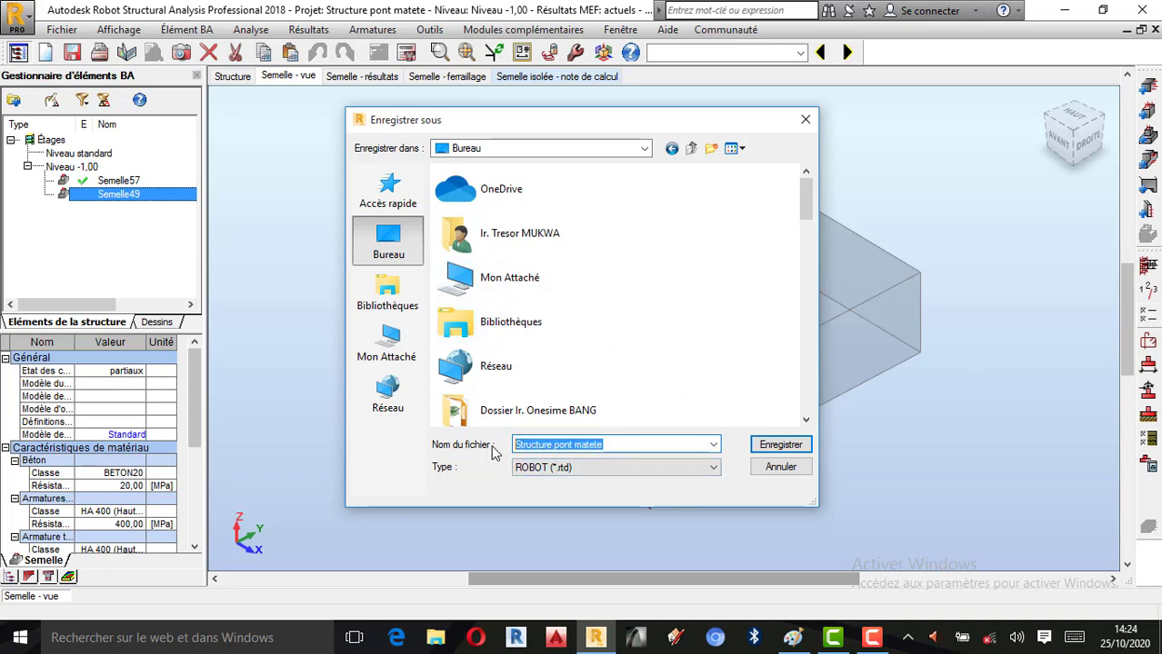
text(HHHHH)
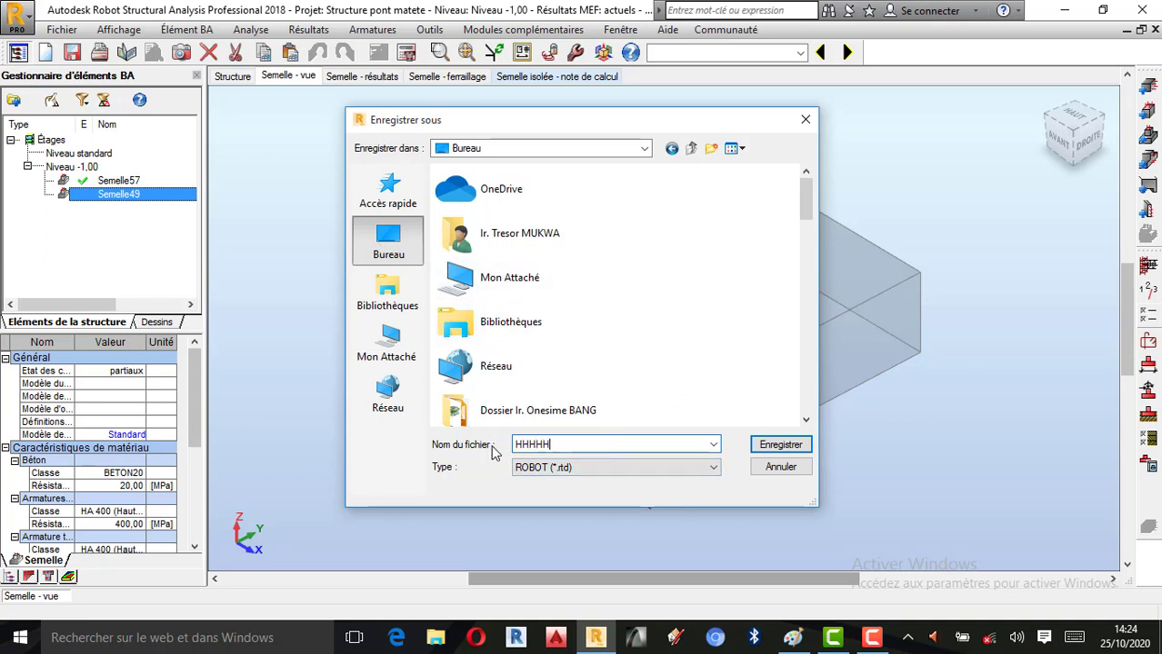
key(BackSpace)
key(BackSpace)
key(BackSpace)
key(BackSpace)
text(Formation)
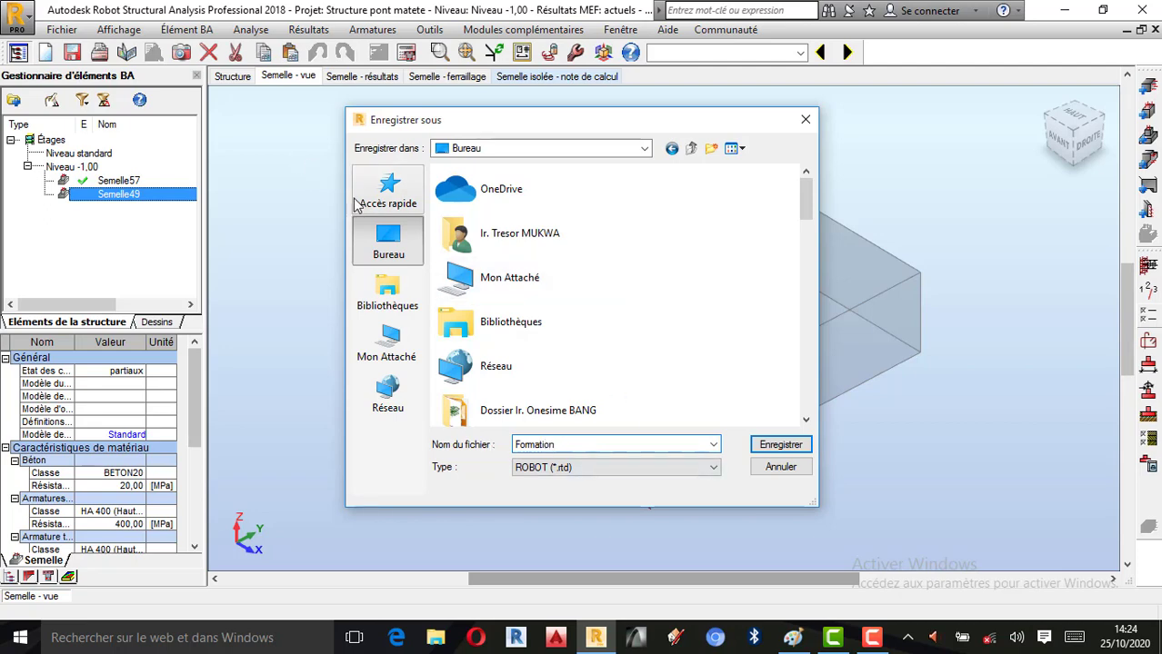
click(777, 446)
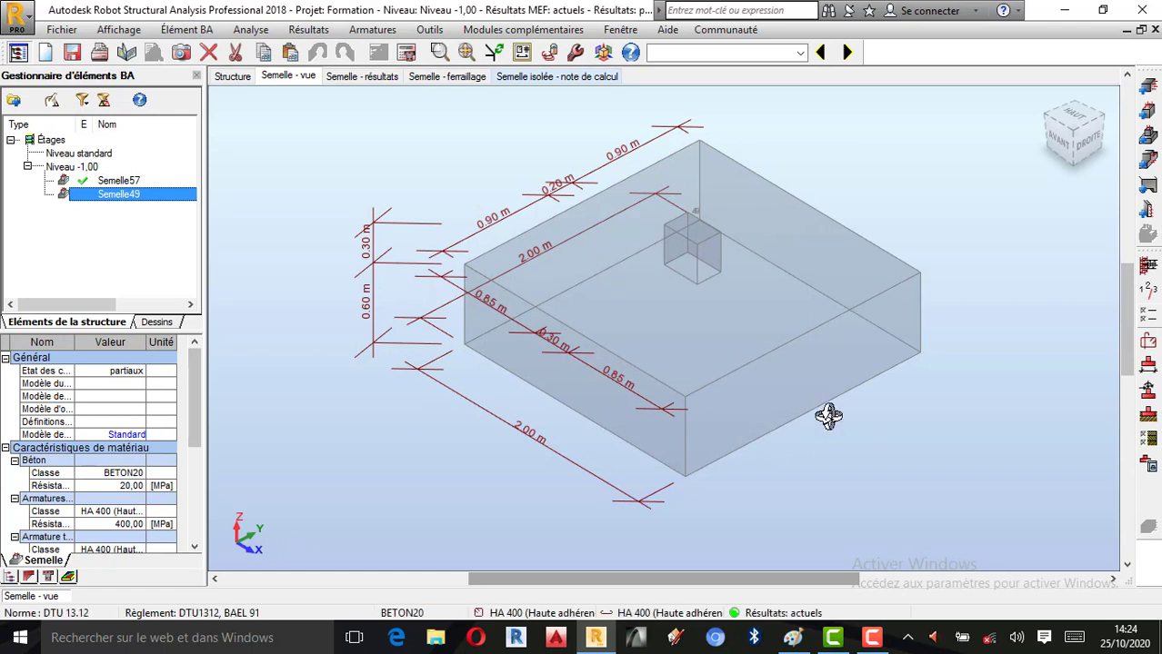
Calculate Semelle49 with drawings generated for the calculated elements, and return from the execution drawing to the footing view
click(405, 52)
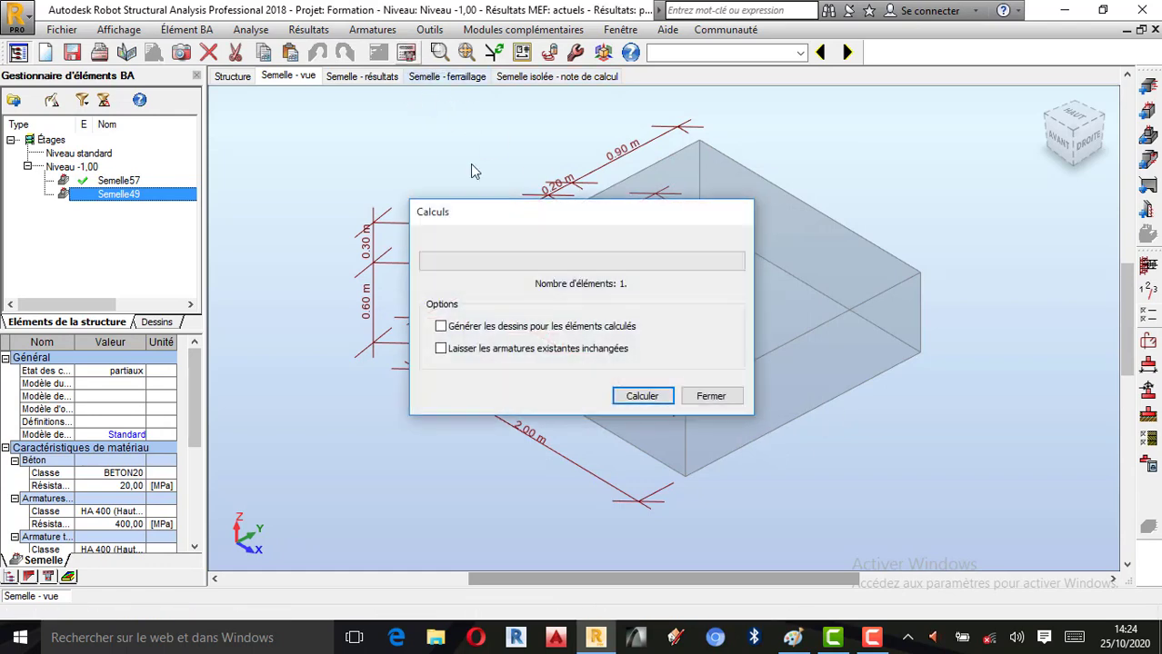
click(463, 327)
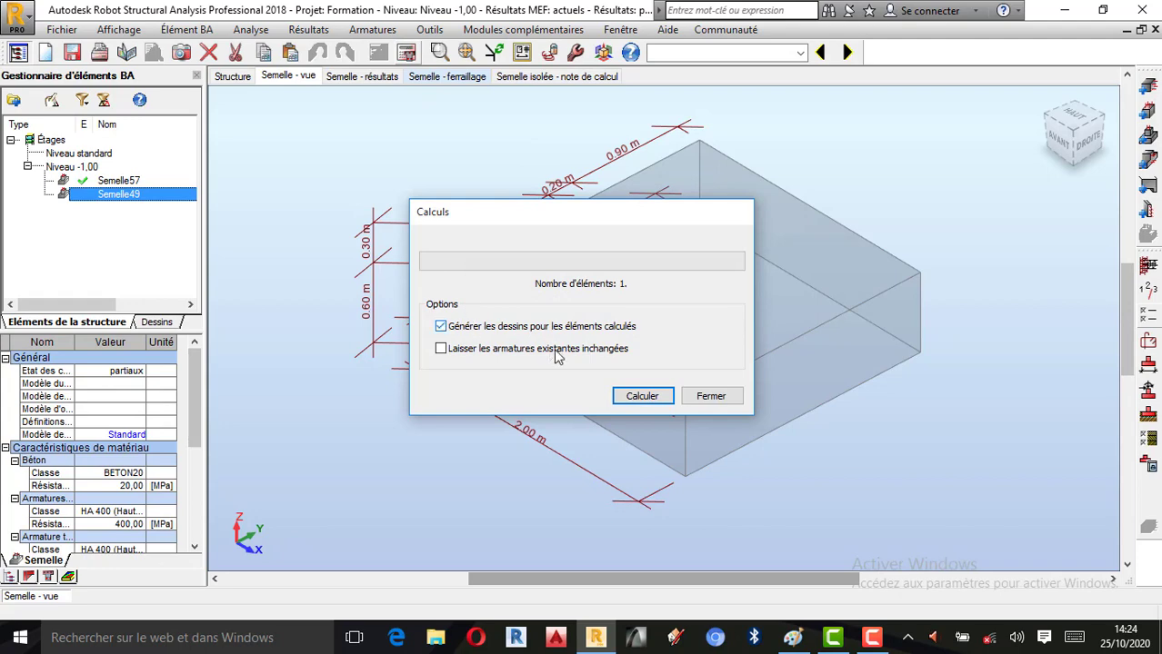
click(643, 397)
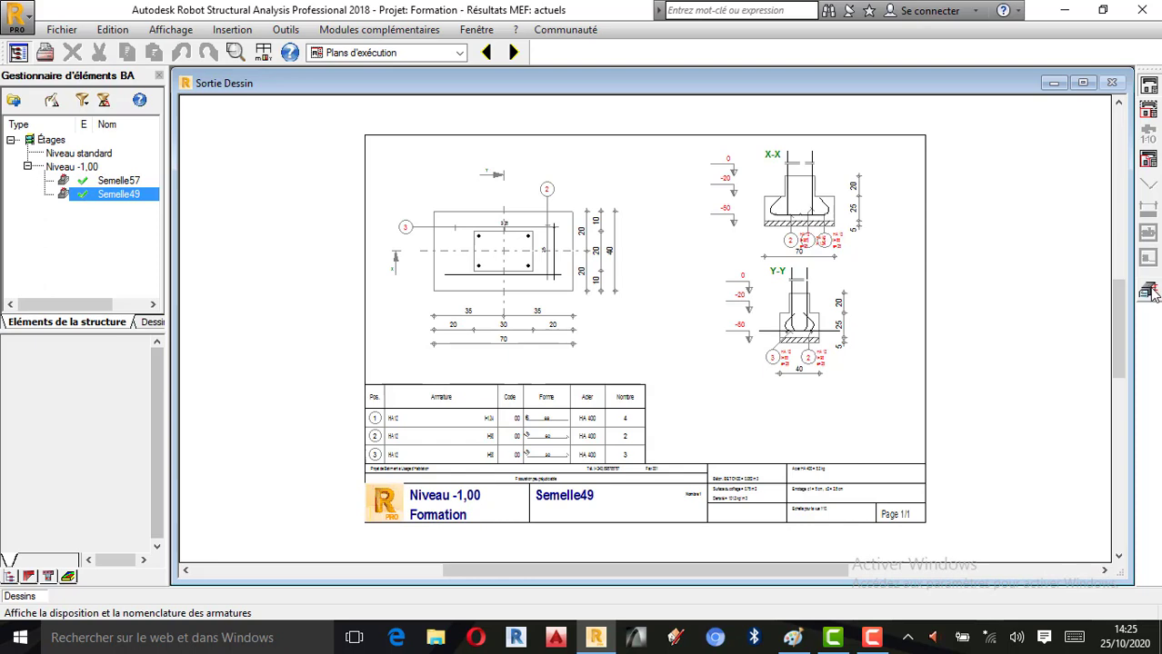
click(1148, 291)
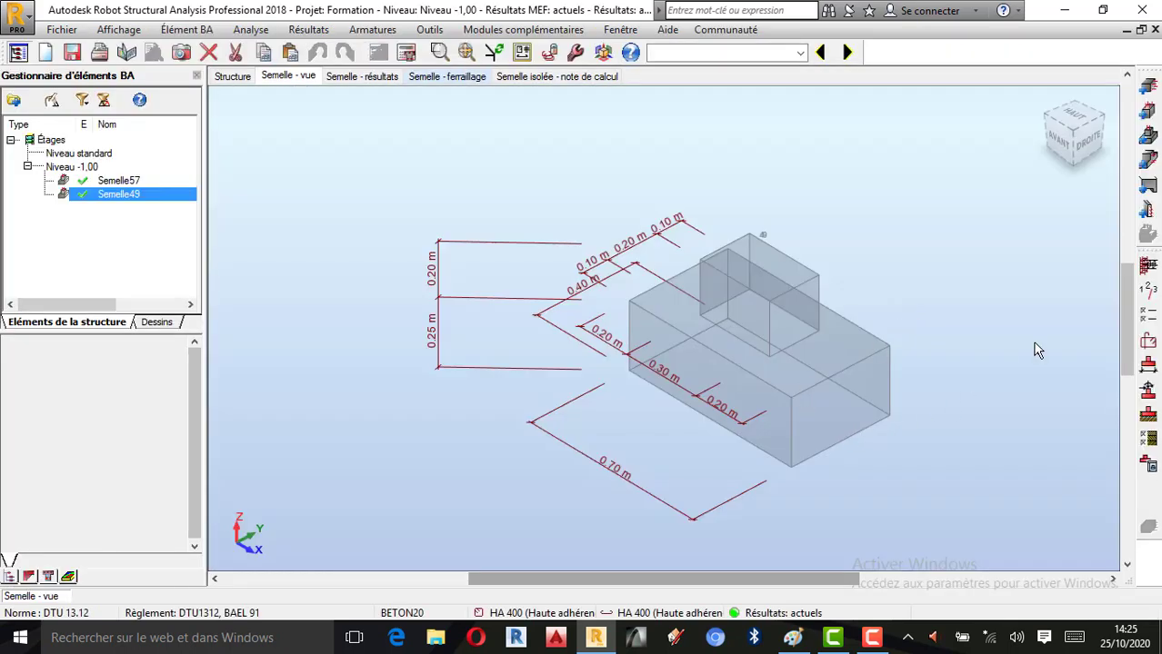
Open the geometry definition of Semelle49 and set the footing's dimension A to 1 m
click(1148, 368)
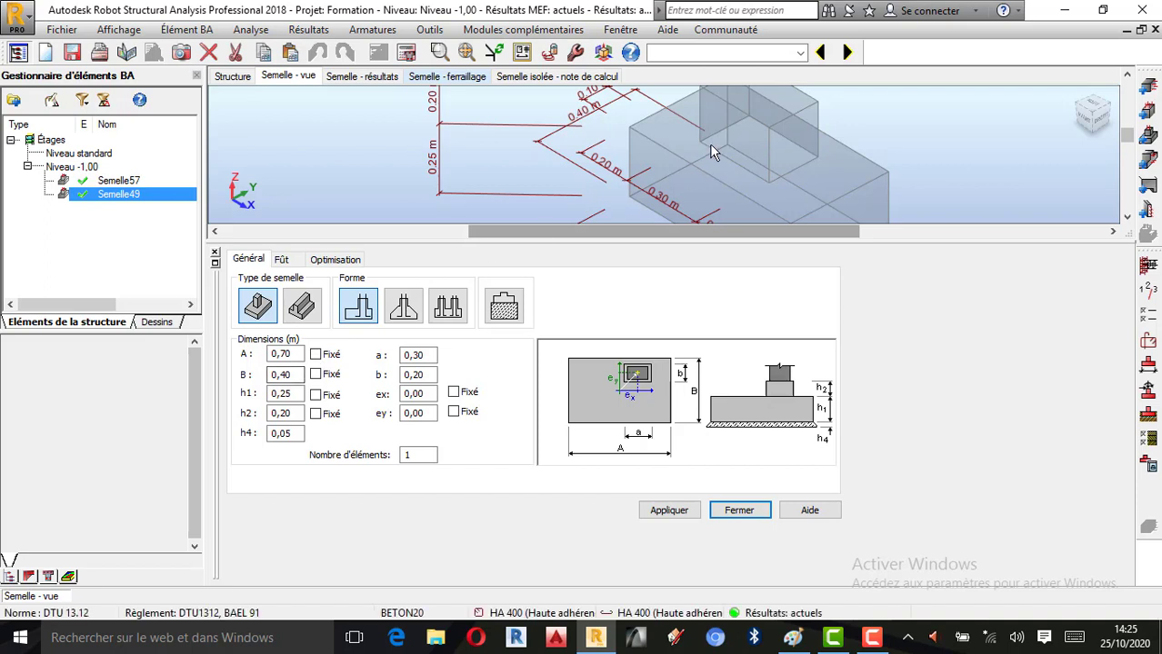
scroll(700, 152, down, 4)
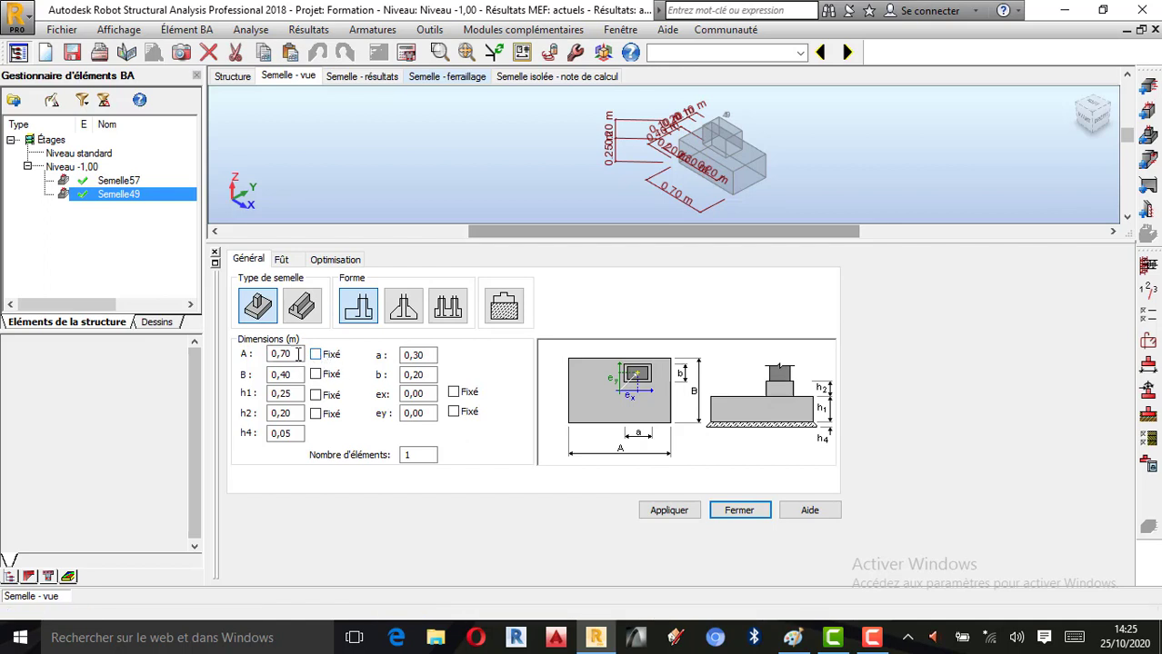
double_click(298, 355)
key(F2)
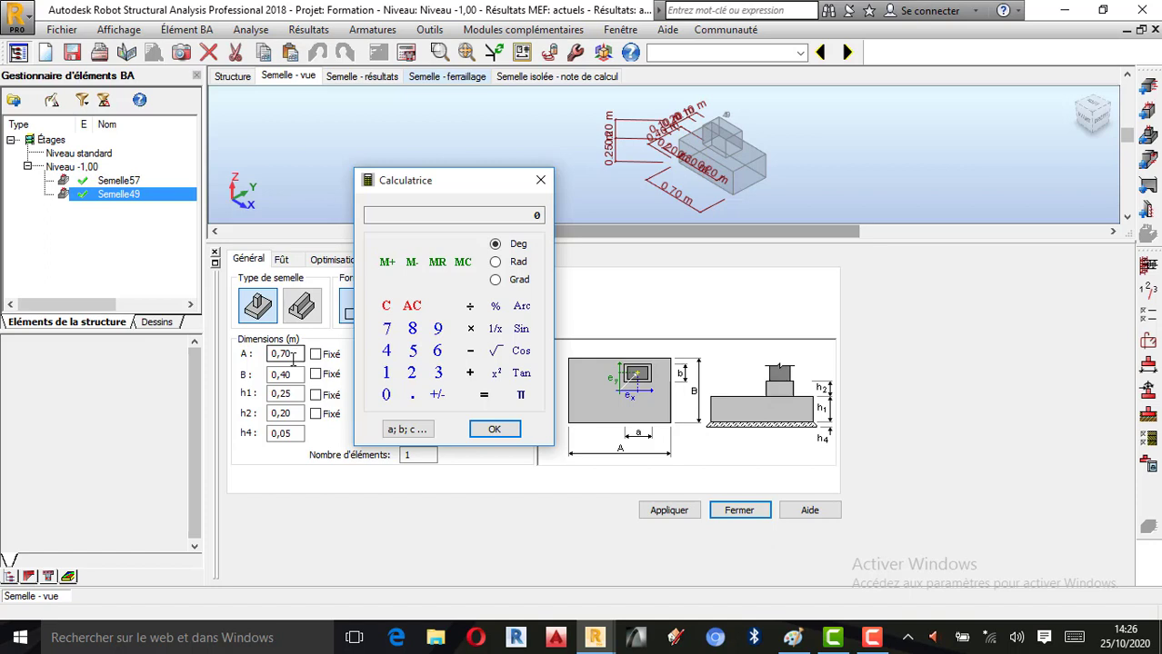
click(385, 373)
click(386, 395)
click(386, 394)
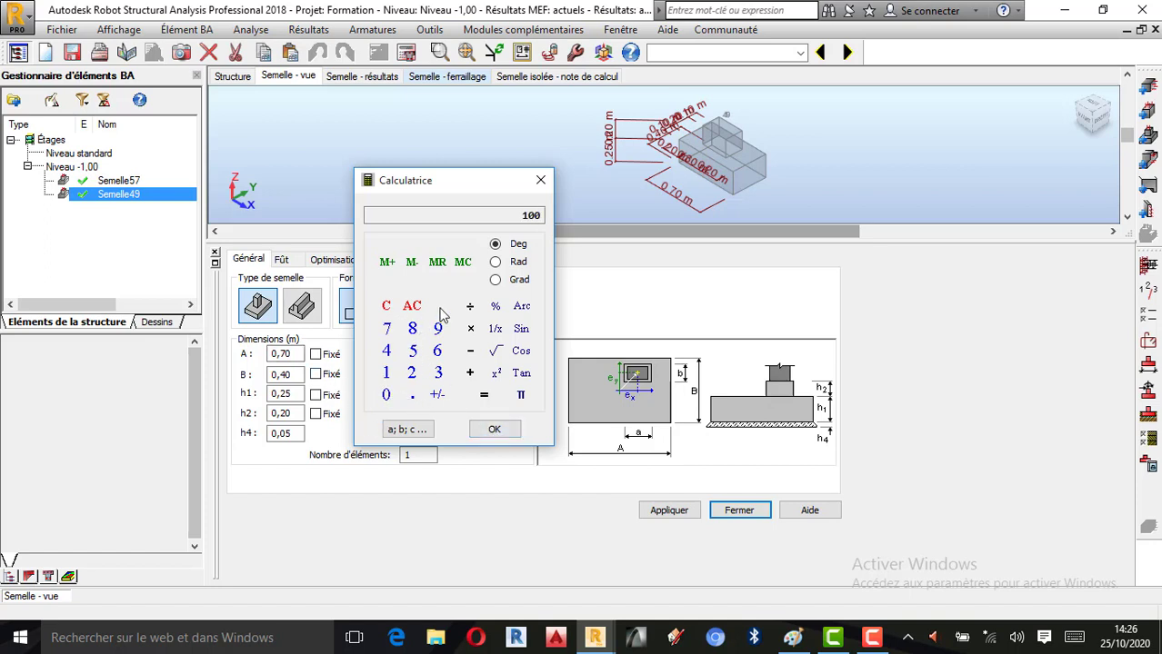
click(387, 375)
click(388, 306)
click(386, 374)
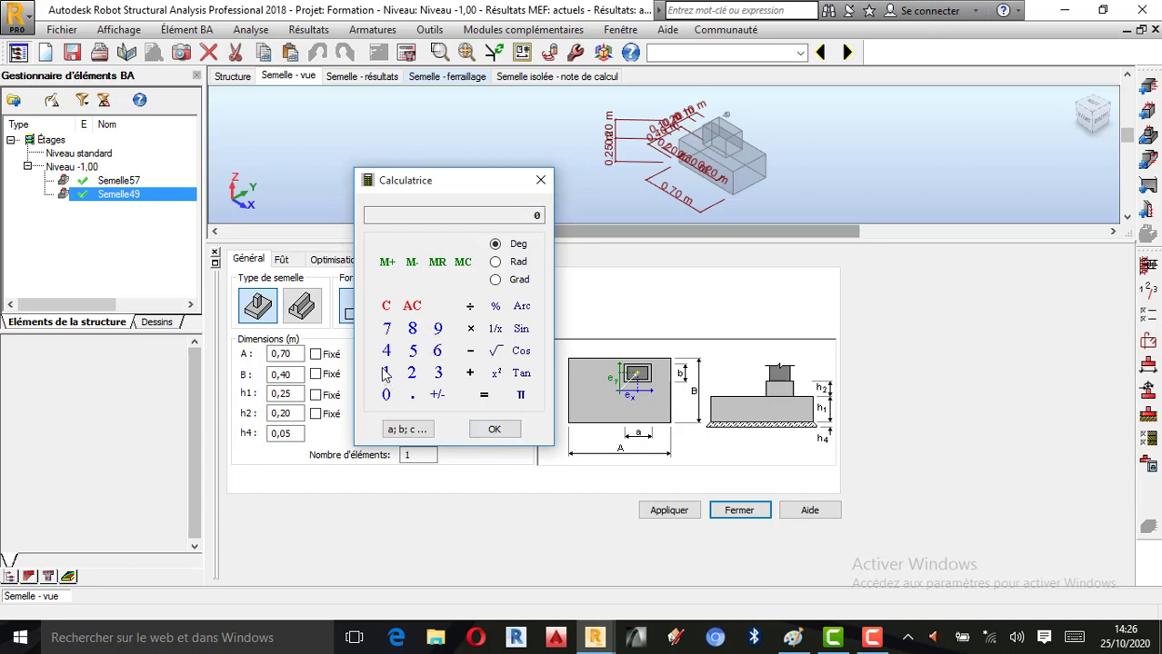
click(491, 429)
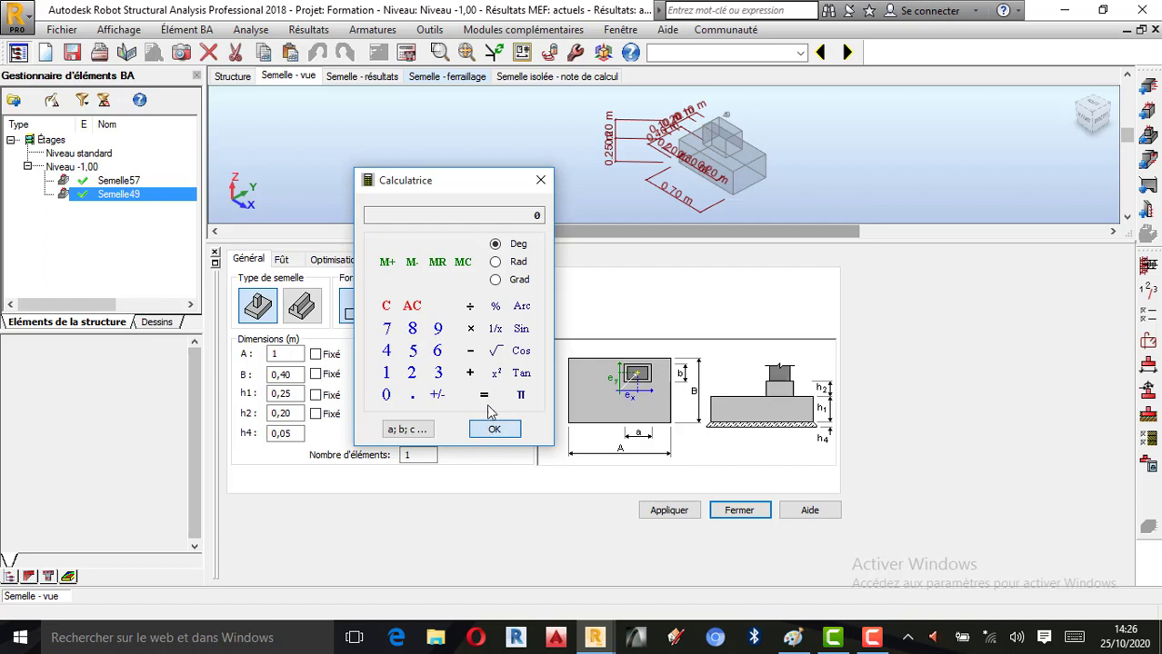
click(540, 180)
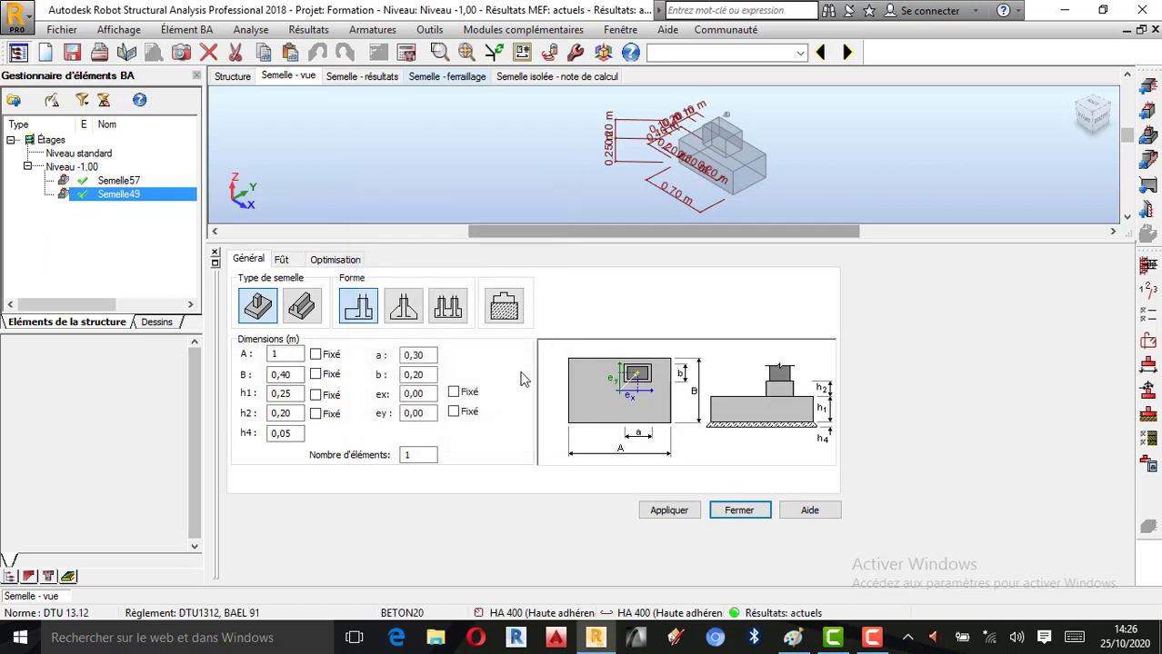
Set the footing's dimension B to 0.80 m
double_click(283, 375)
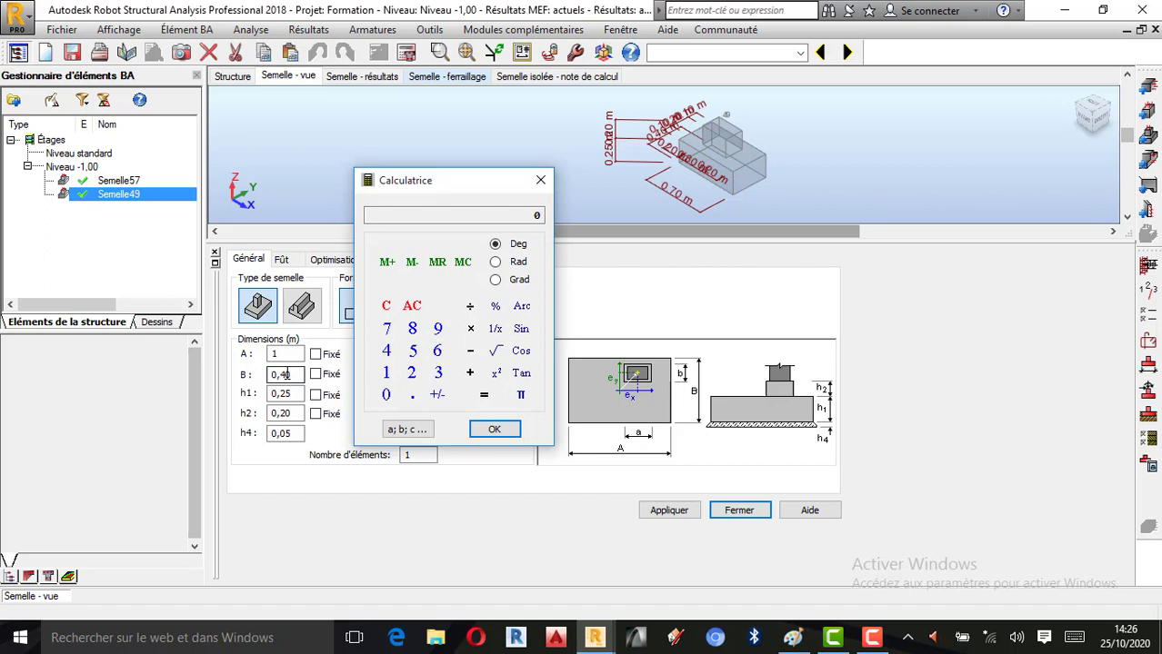
click(391, 398)
click(412, 395)
click(411, 329)
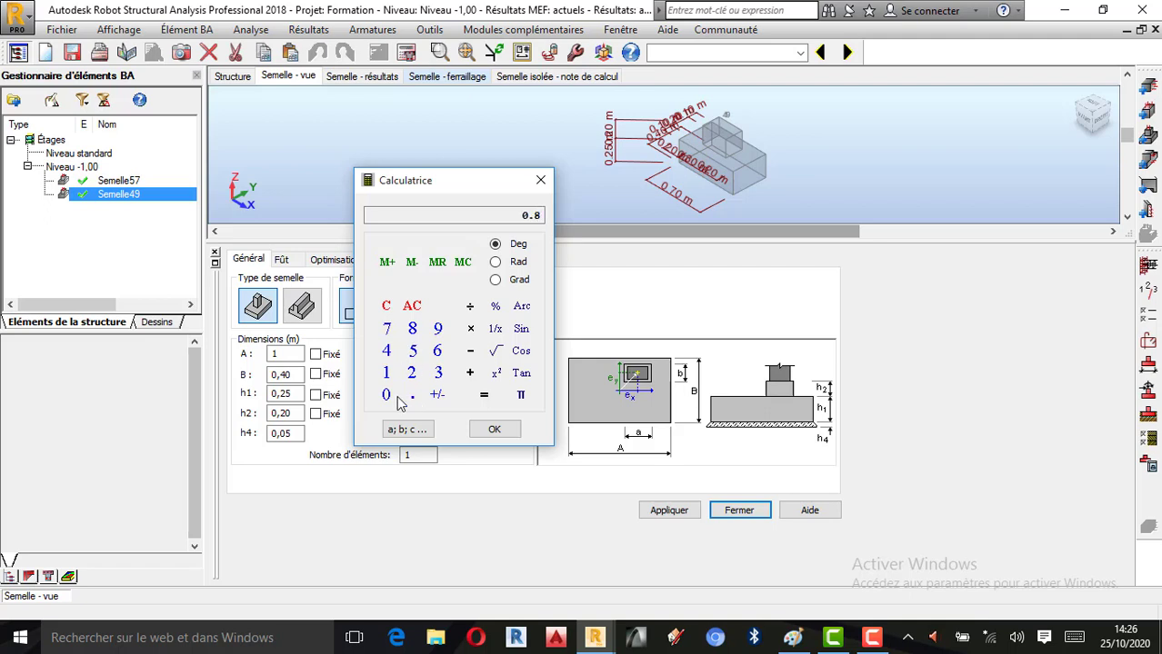
click(387, 396)
click(493, 429)
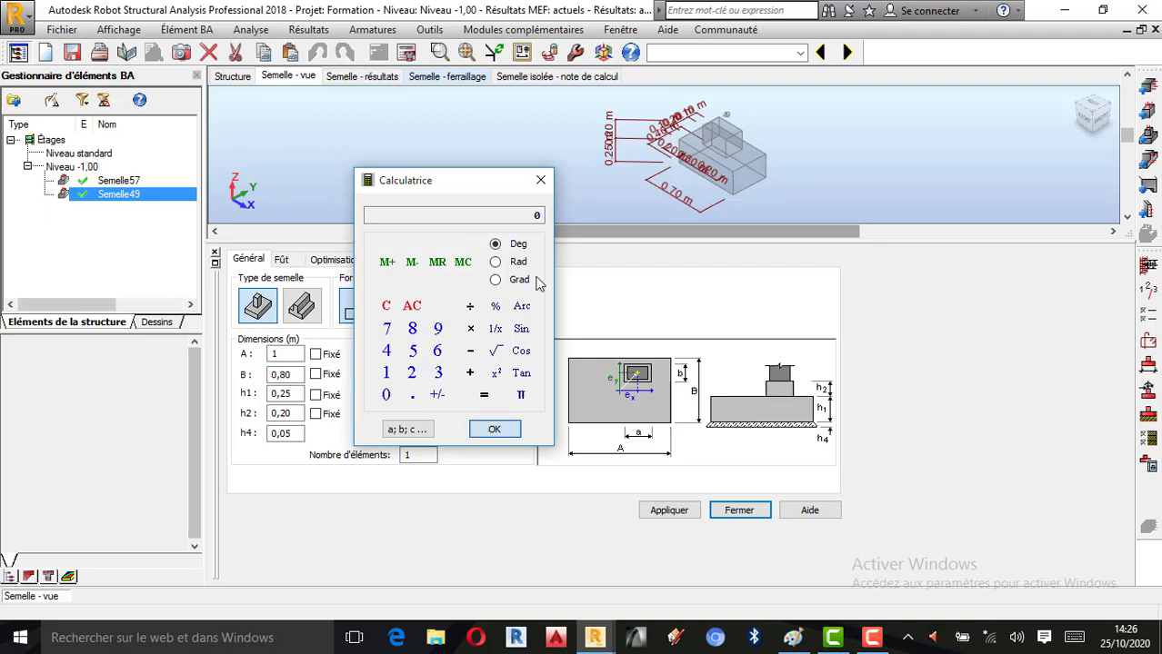
click(540, 181)
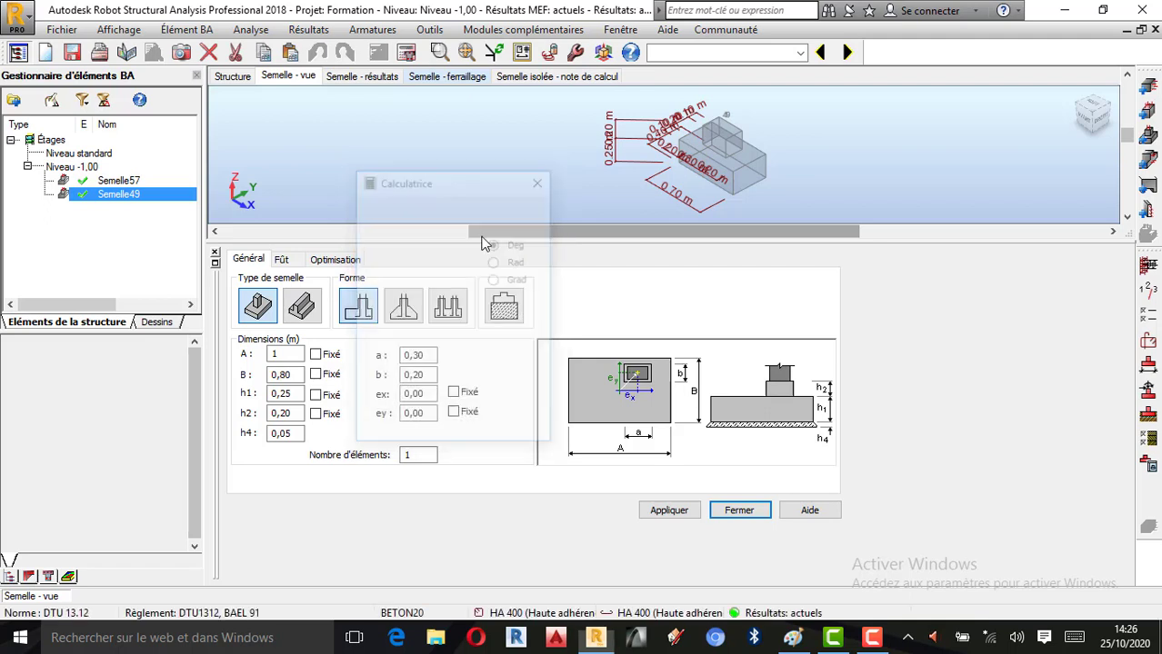
Mark the footing dimensions A, B and h1 as Fixé
click(316, 354)
click(315, 375)
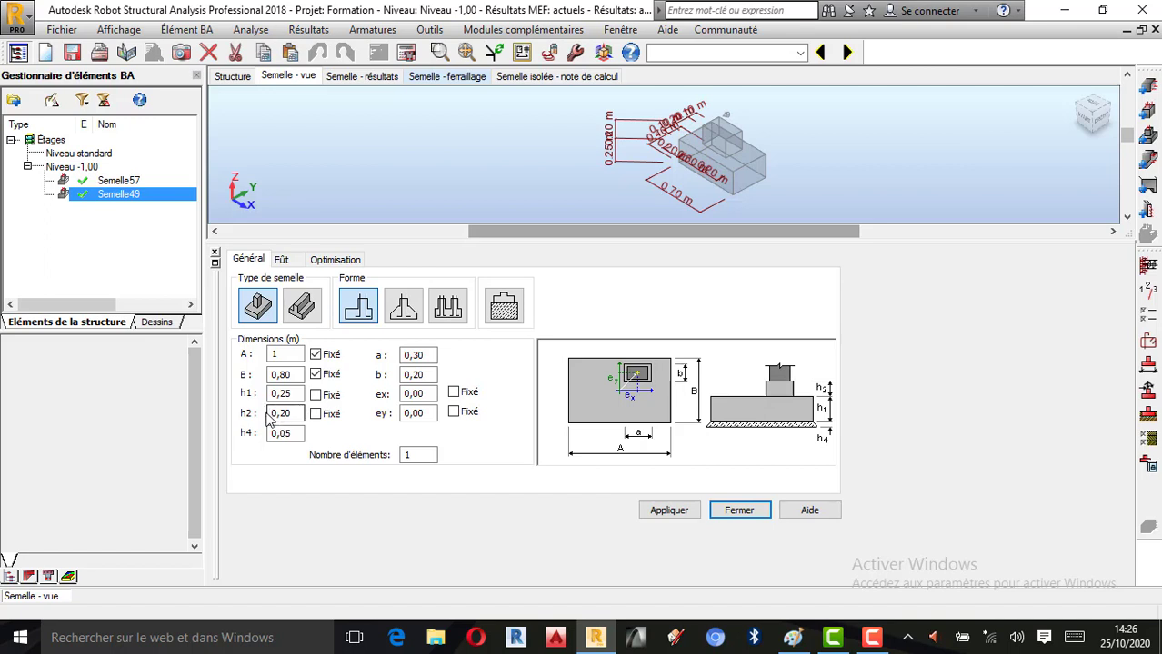
click(315, 395)
Set the footing's height h2 to 1,50 m and mark it as Fixé
double_click(291, 414)
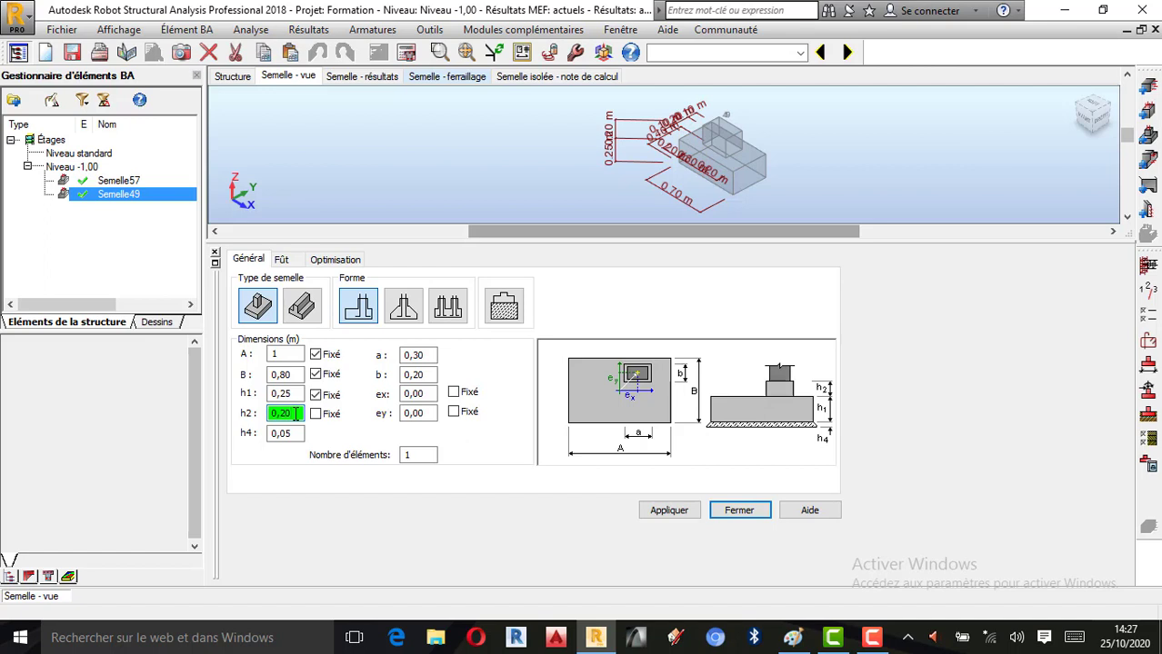
key(BackSpace)
key(BackSpace)
text(1)
key(BackSpace)
key(BackSpace)
key(BackSpace)
text(1,50)
click(316, 415)
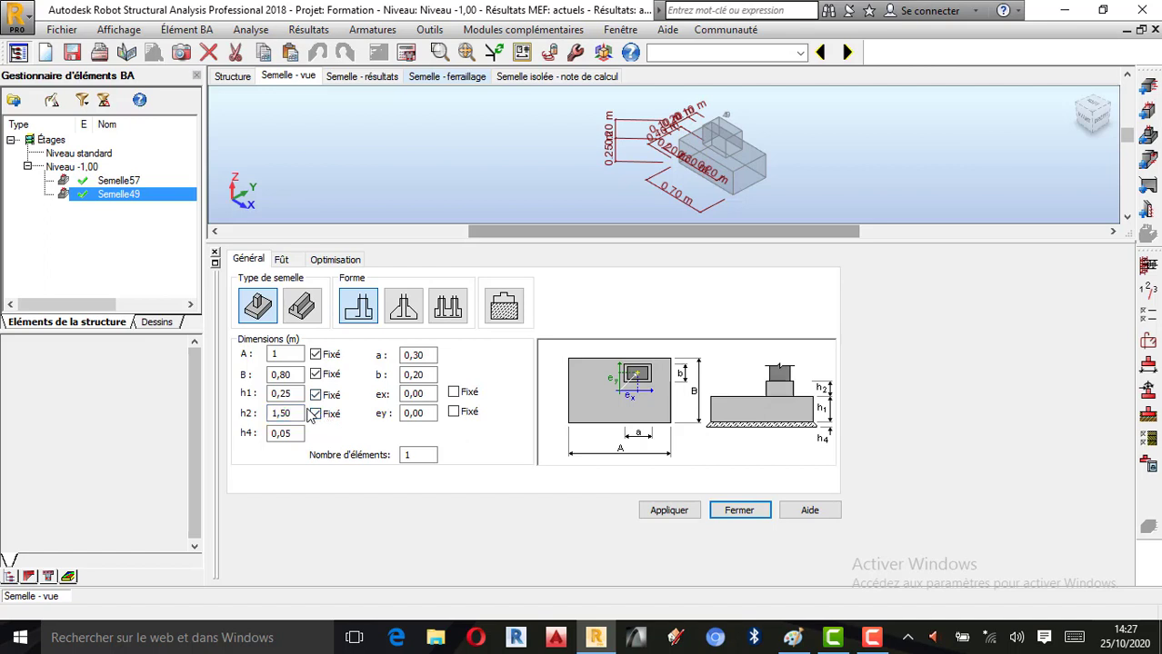
Apply the new dimensions to Semelle49 and close the geometry definition
click(423, 359)
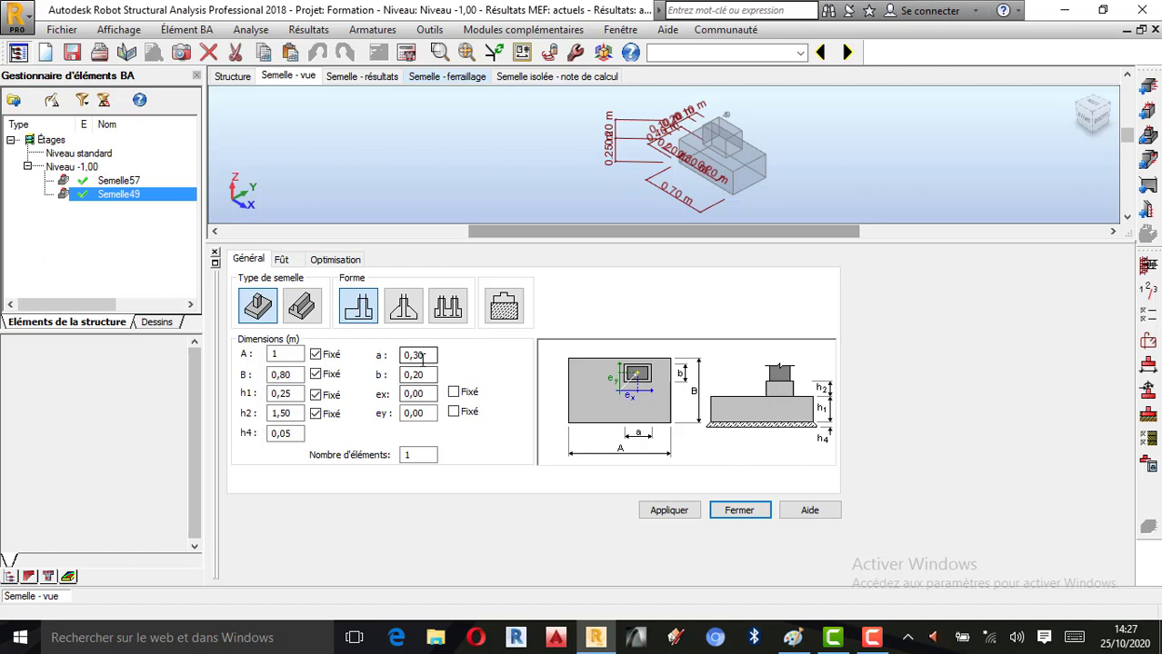
click(669, 511)
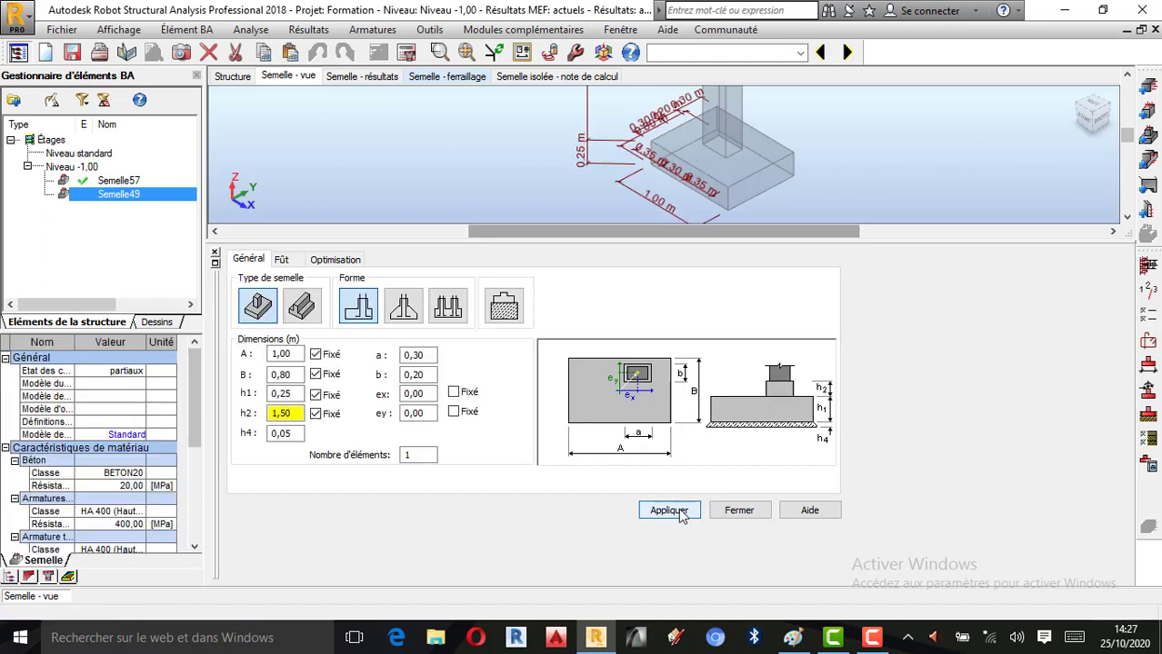
click(286, 418)
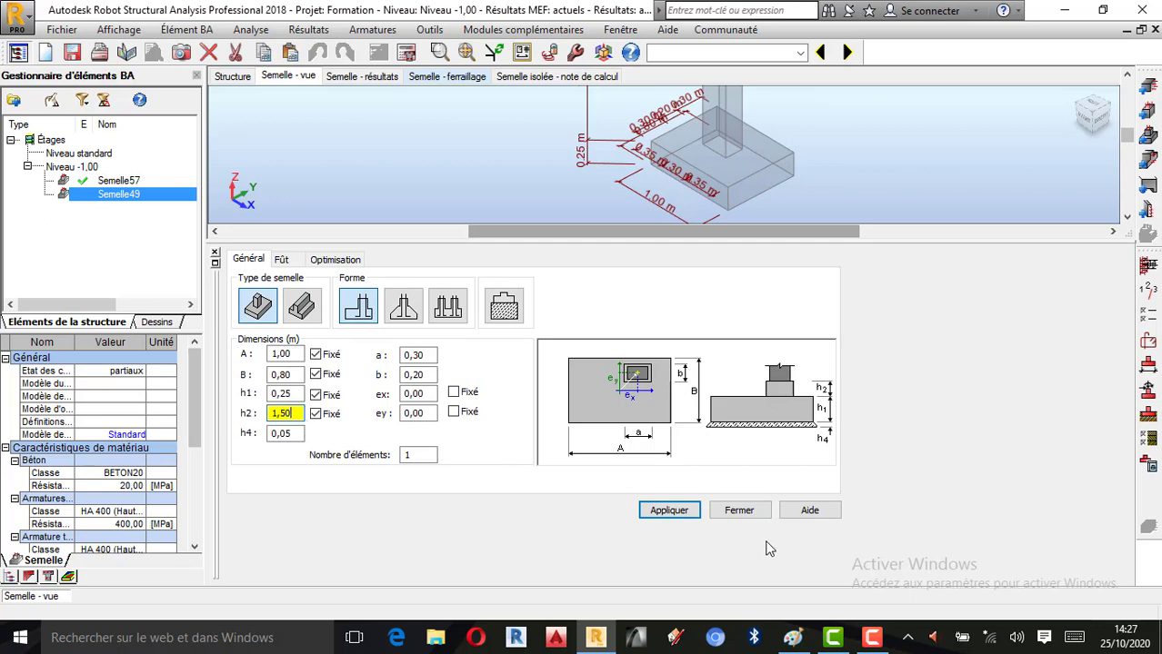
click(745, 512)
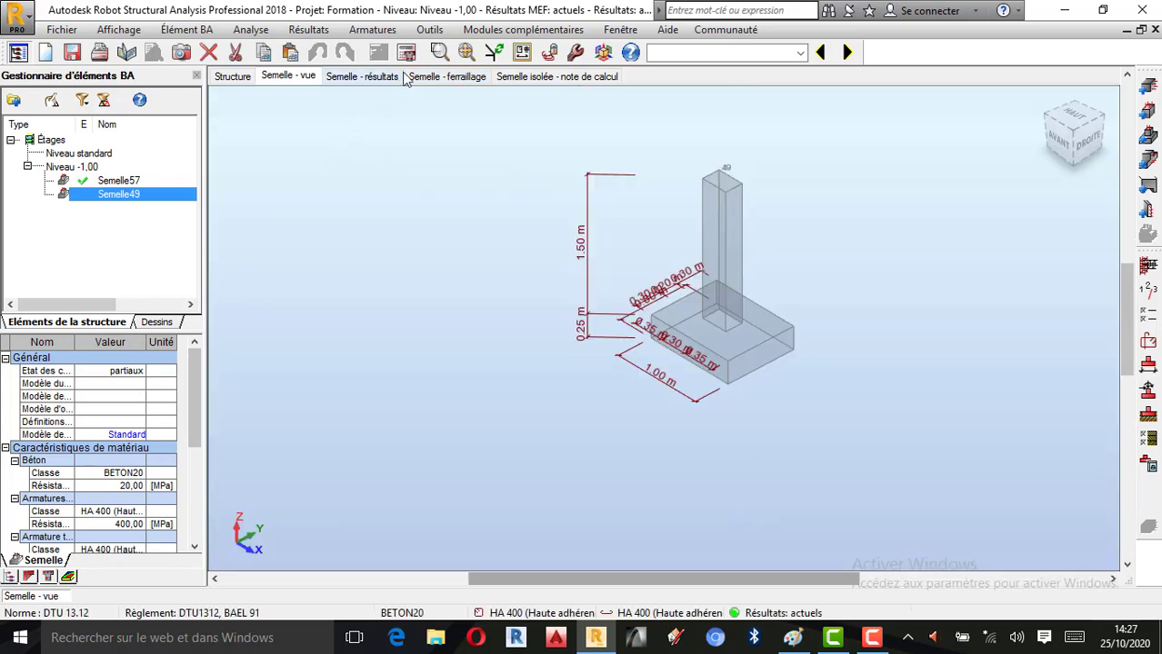
Recalculate Semelle49 with drawings generated for the calculated elements, and inspect its execution drawing
click(404, 52)
click(461, 326)
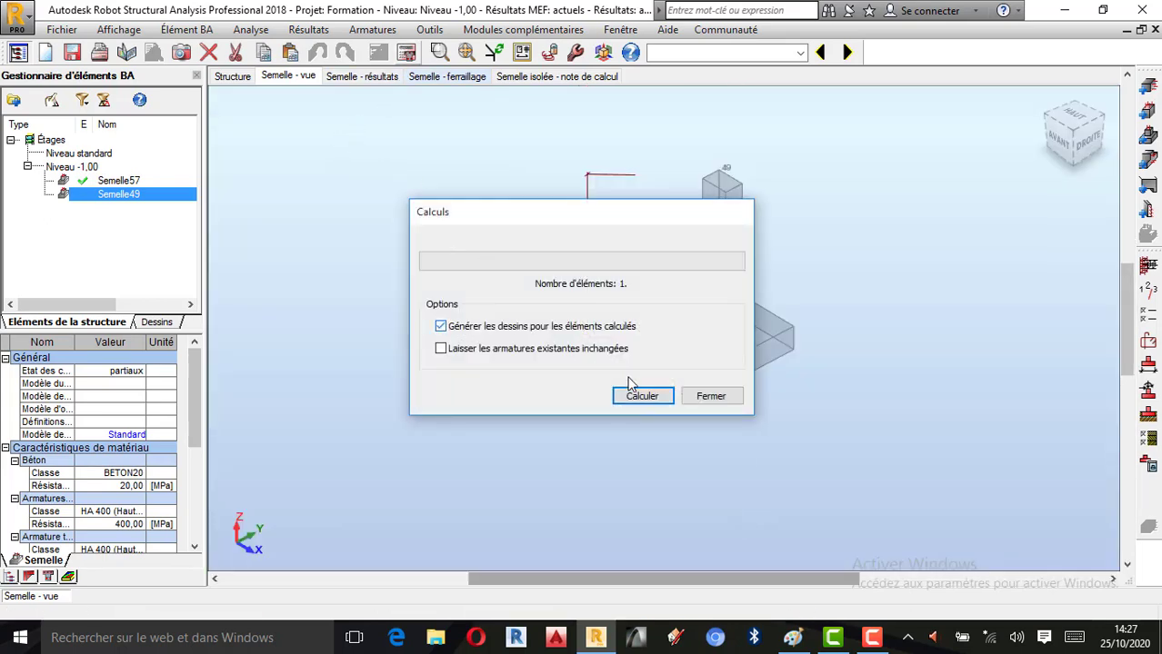
click(636, 395)
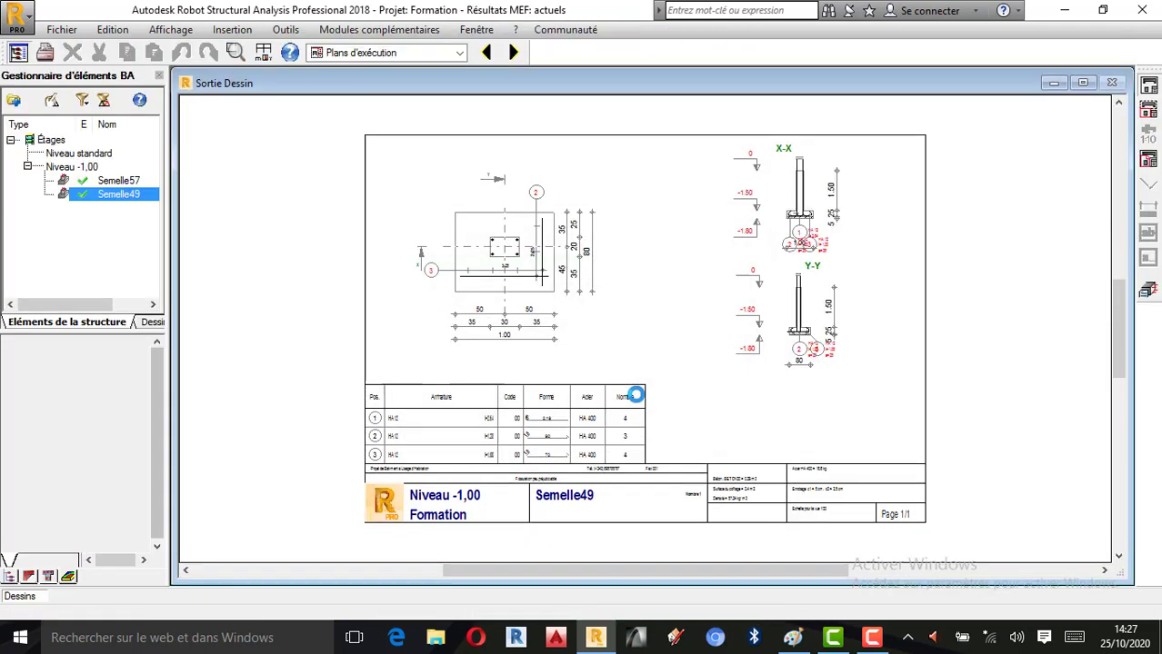
scroll(773, 354, up, 1)
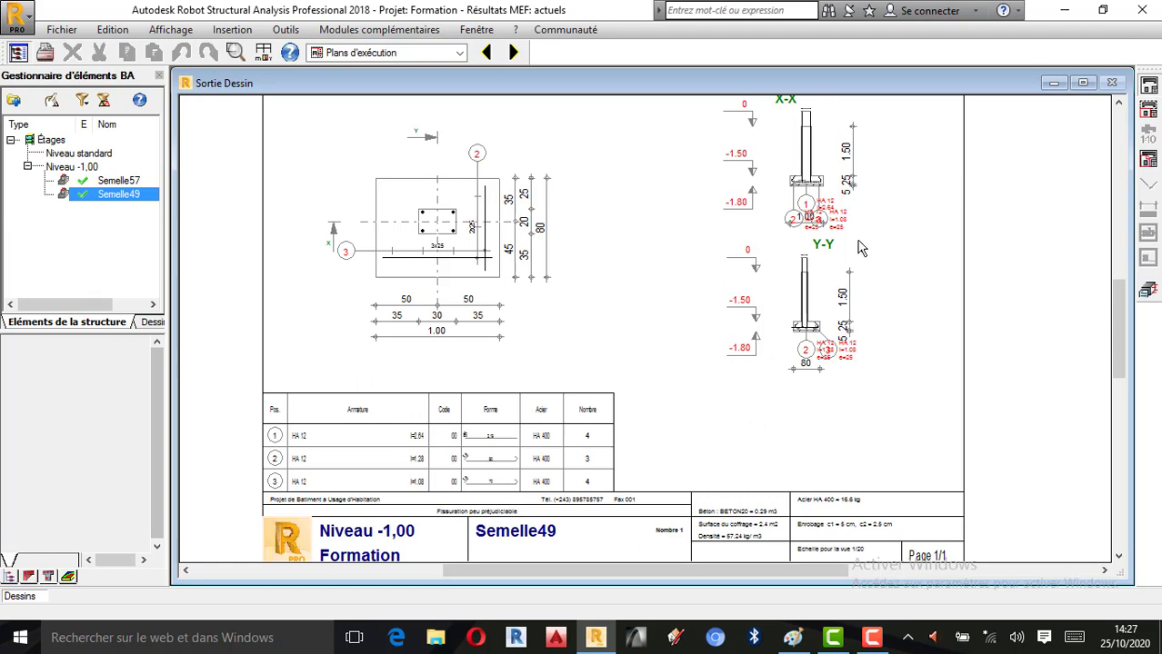
scroll(878, 326, down, 1)
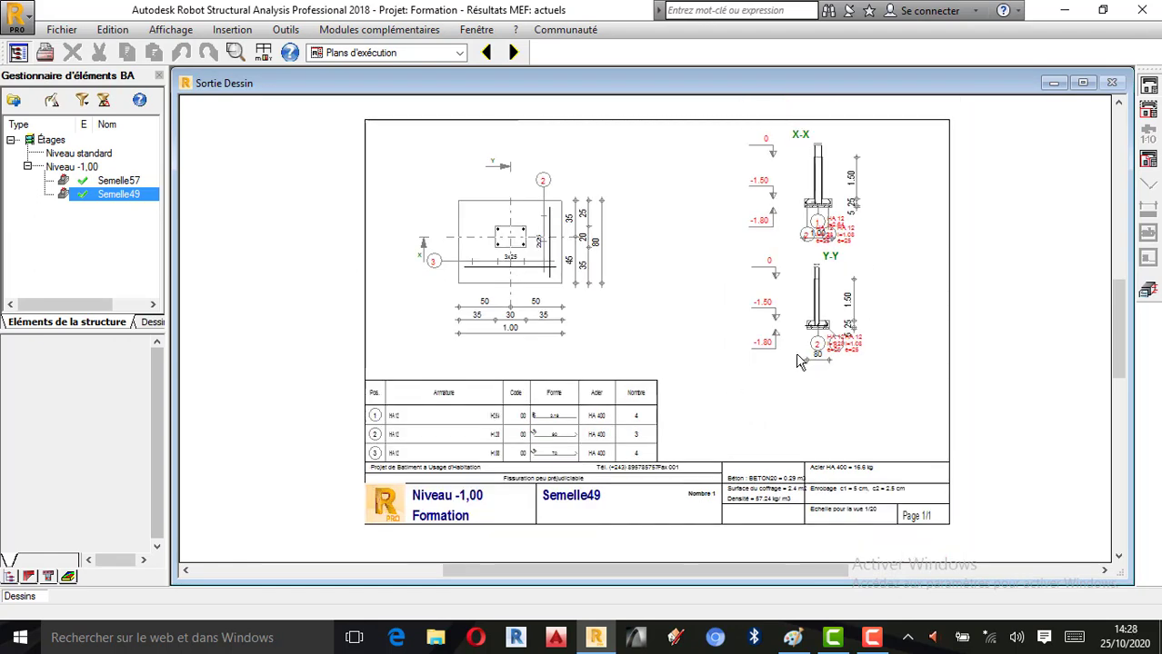
scroll(718, 279, up, 1)
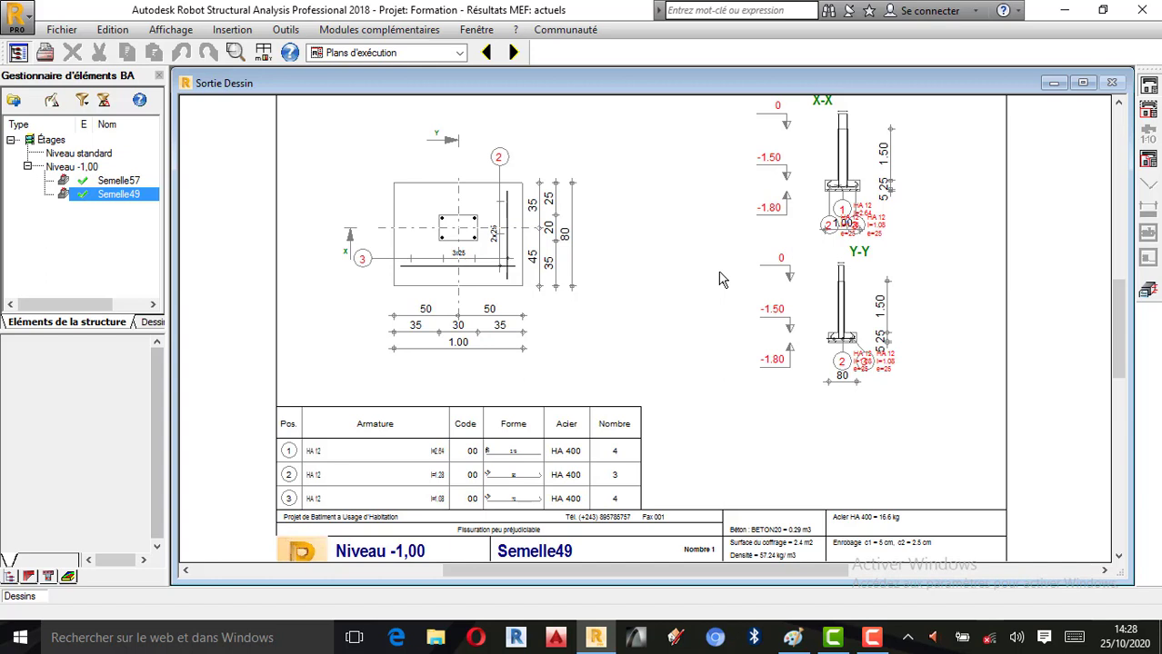
click(871, 637)
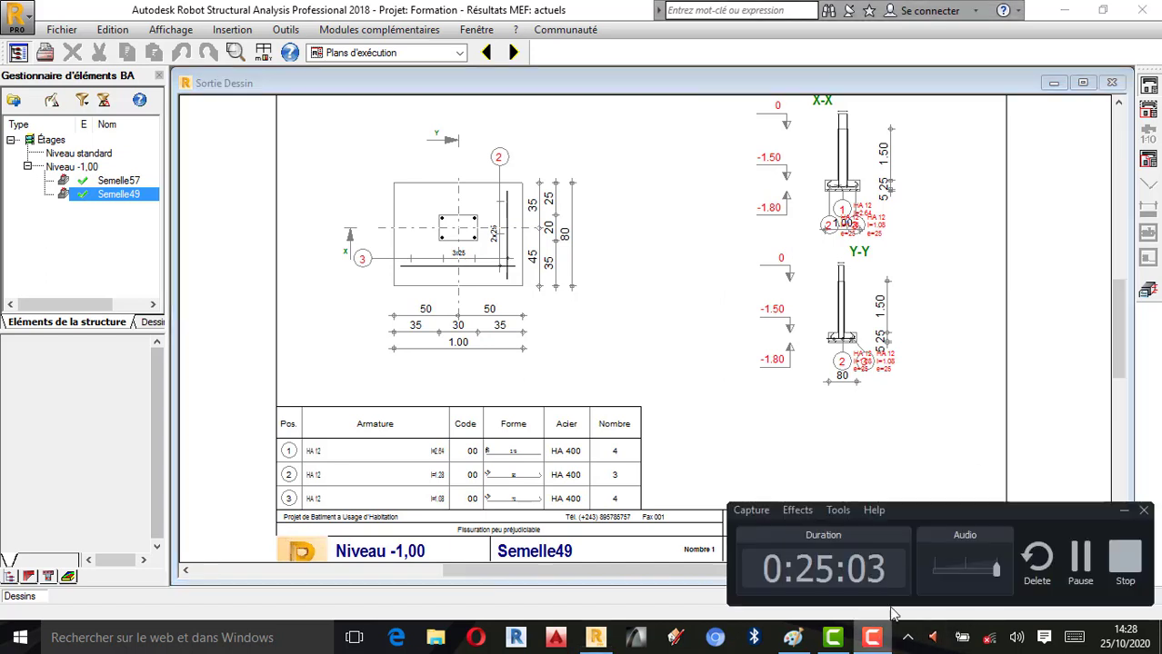
click(985, 411)
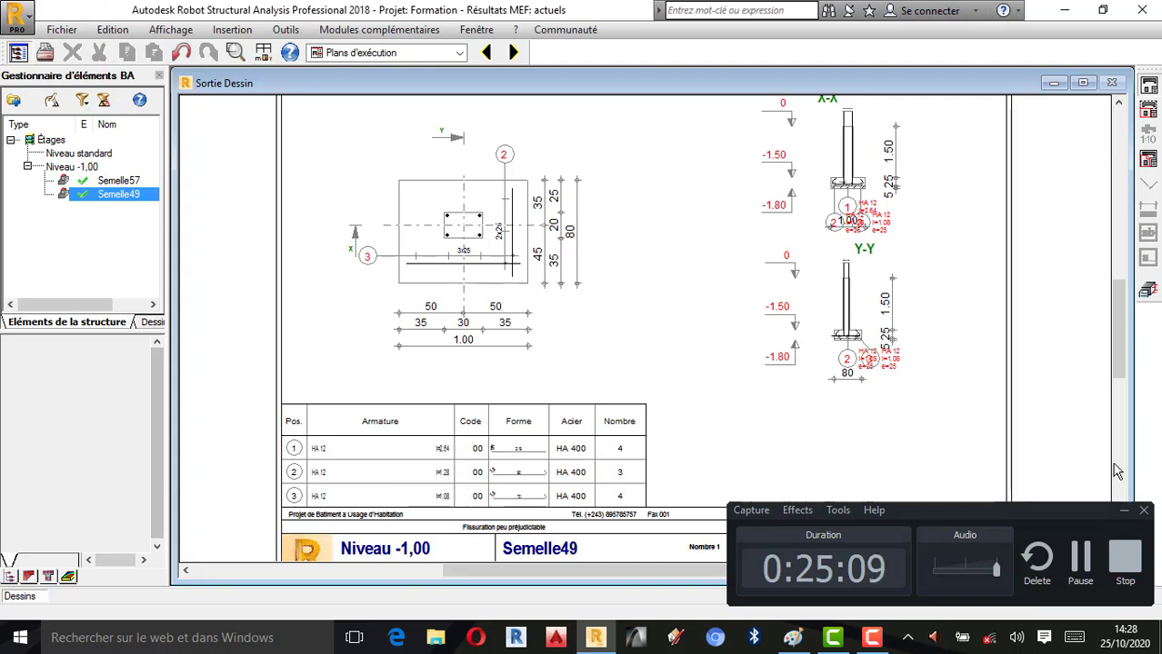
click(1123, 511)
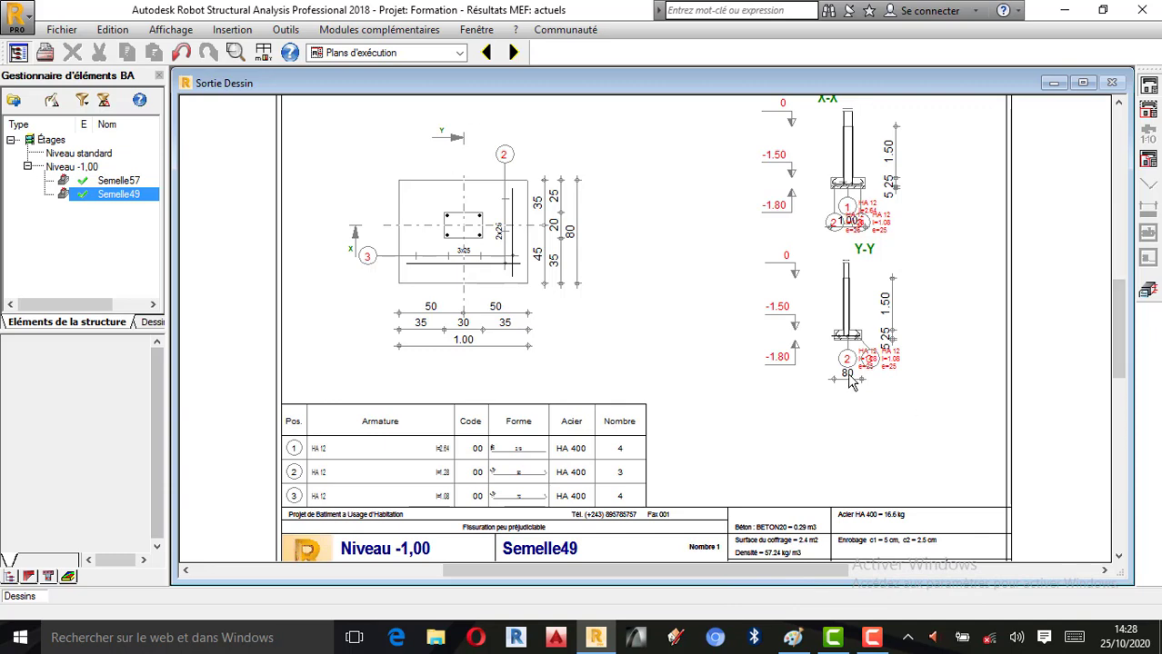
scroll(833, 402, down, 1)
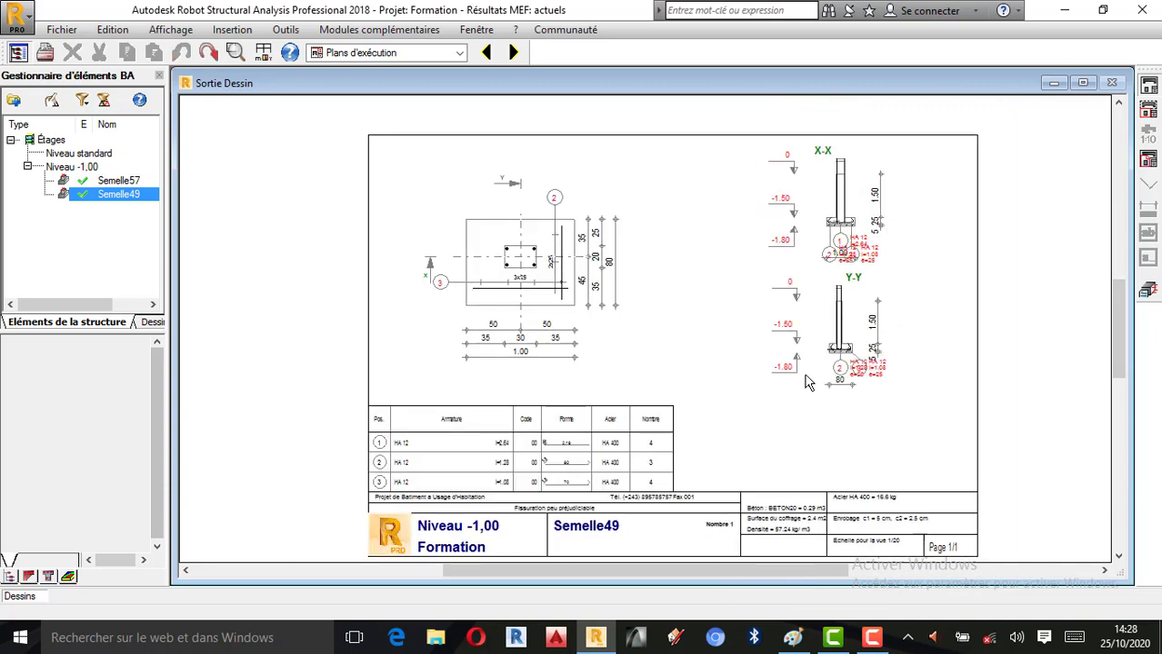
scroll(691, 309, up, 2)
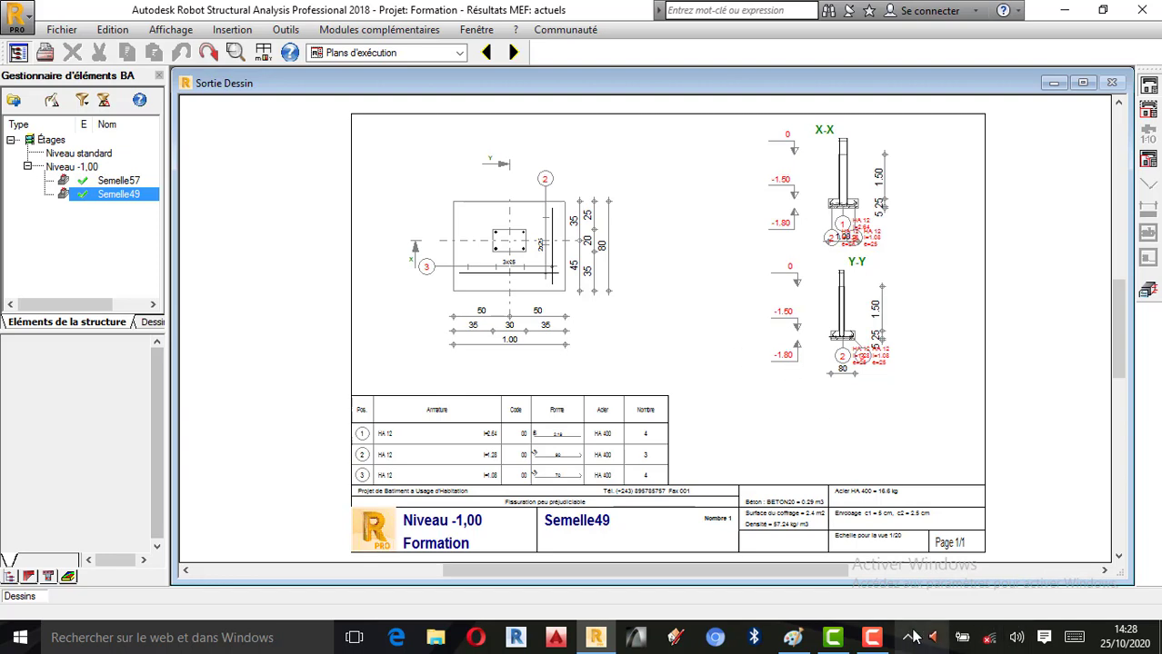
click(873, 639)
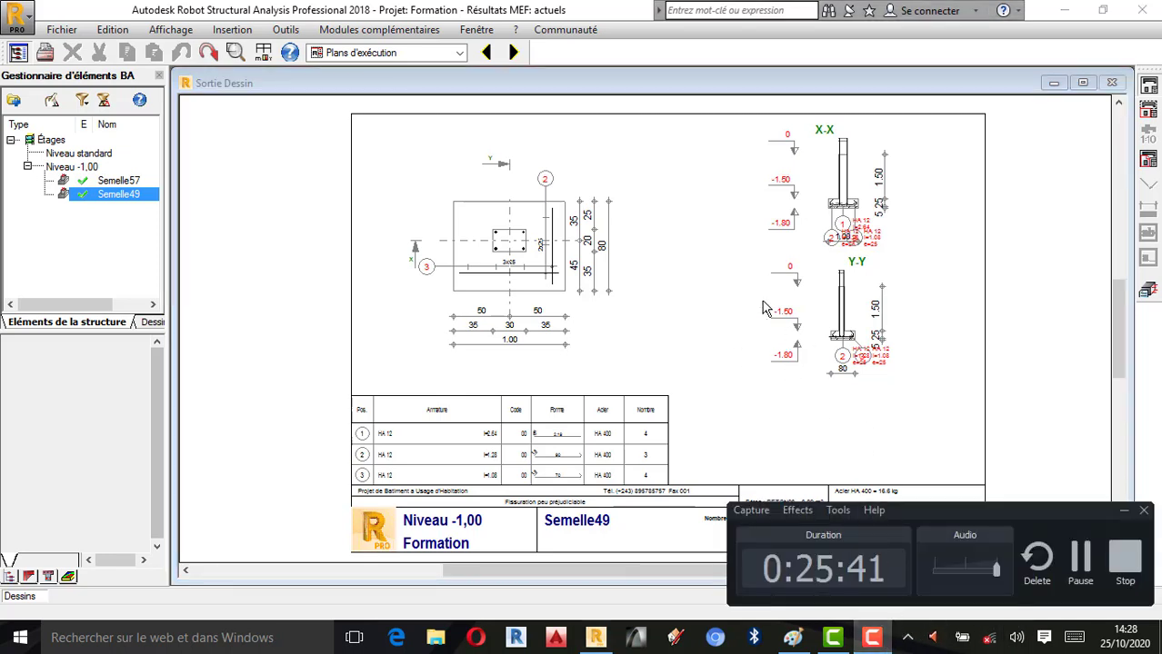
click(694, 264)
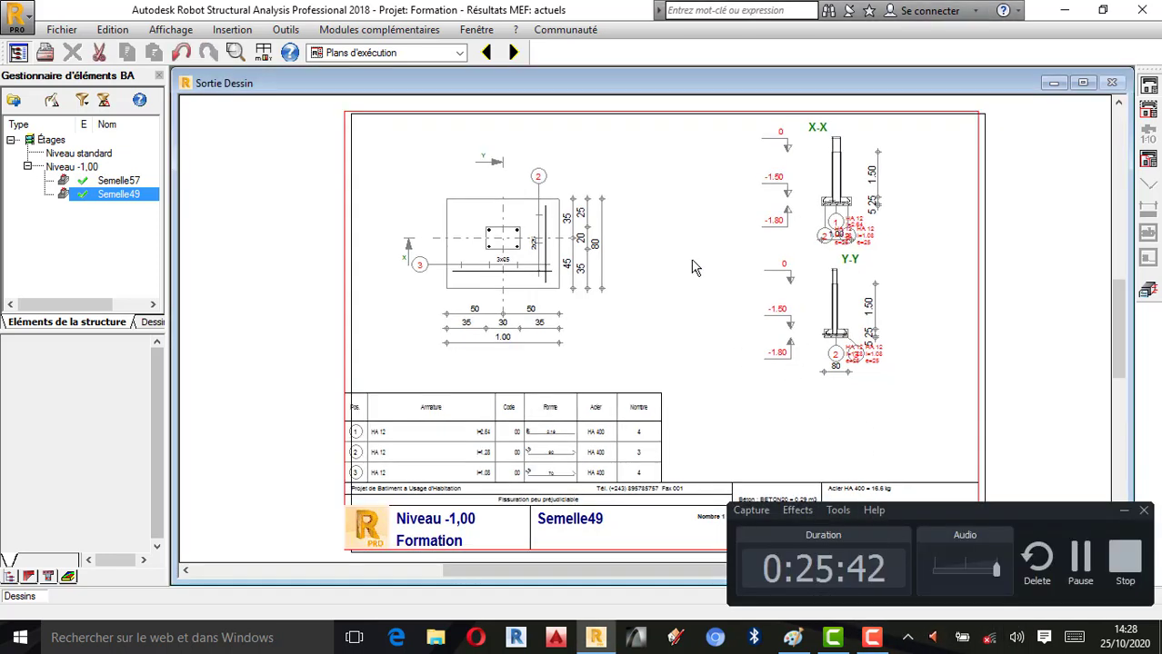
click(1122, 516)
click(1122, 515)
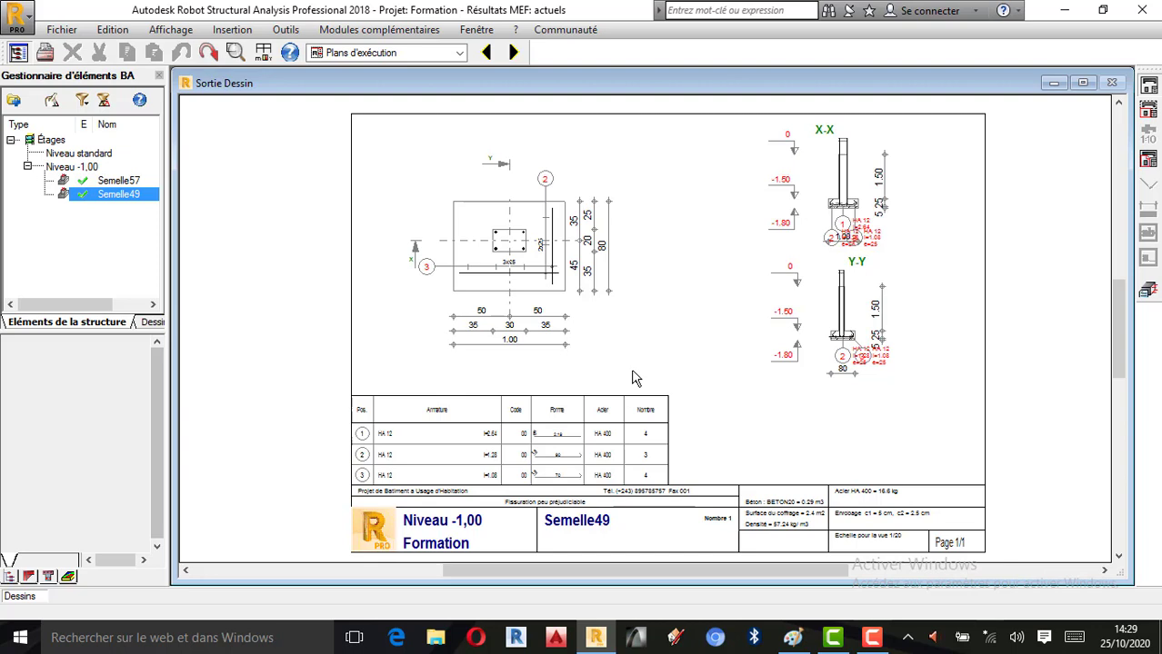
click(872, 638)
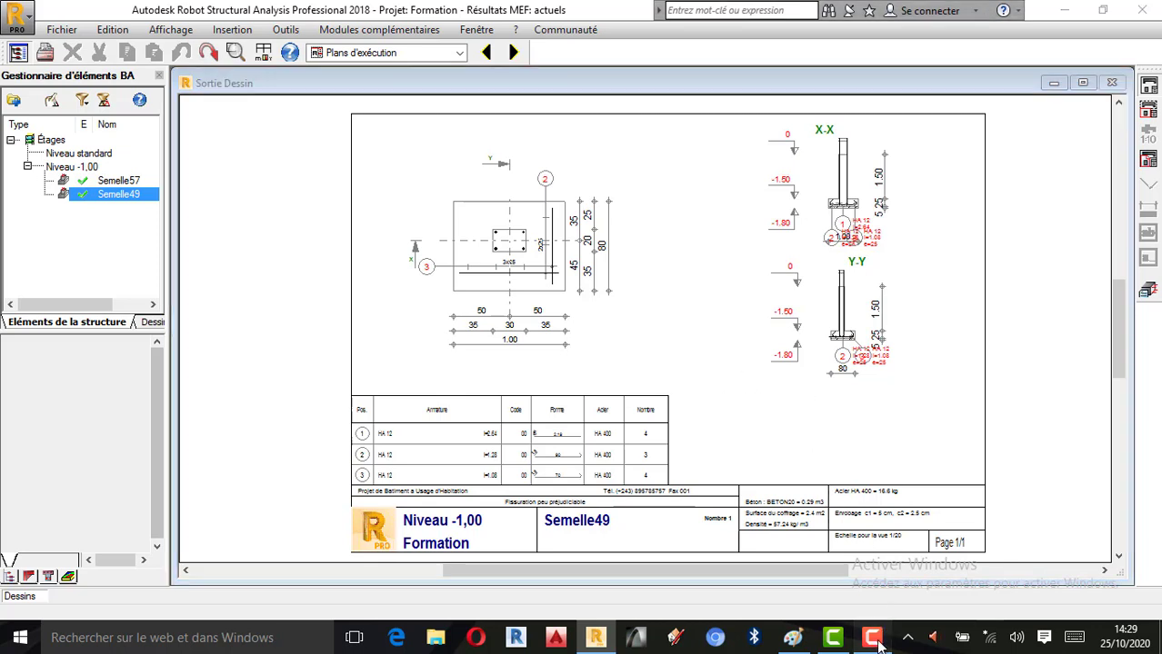